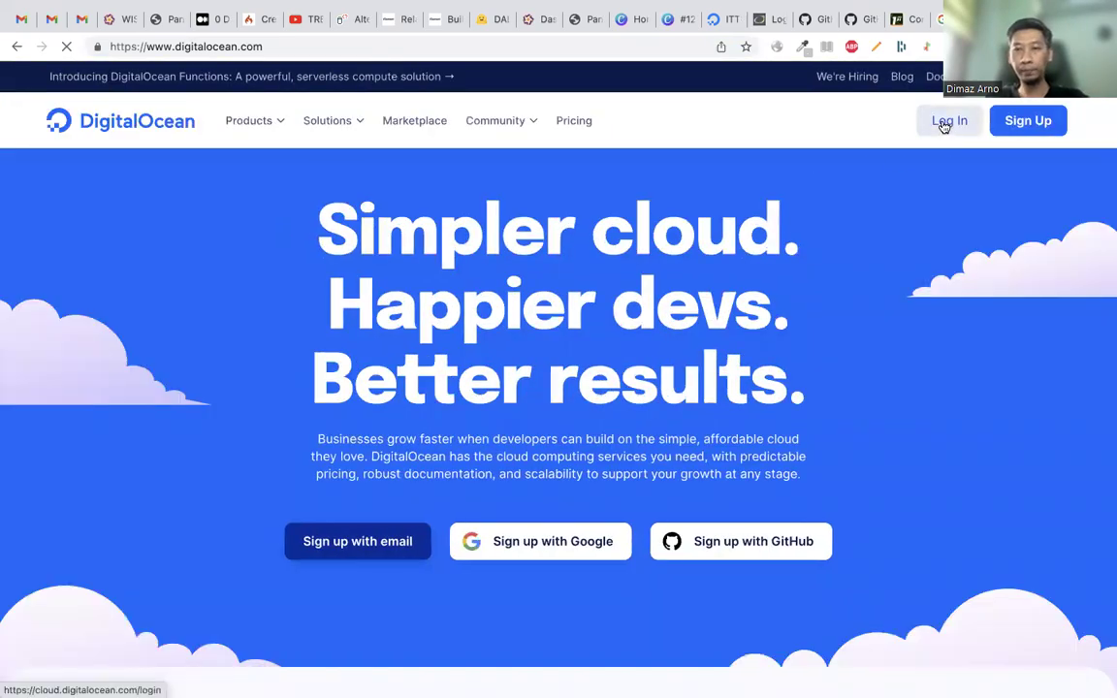
- Sign in from the DigitalOcean homepage to the default project's four droplets and eight domains
left_click(943, 126)
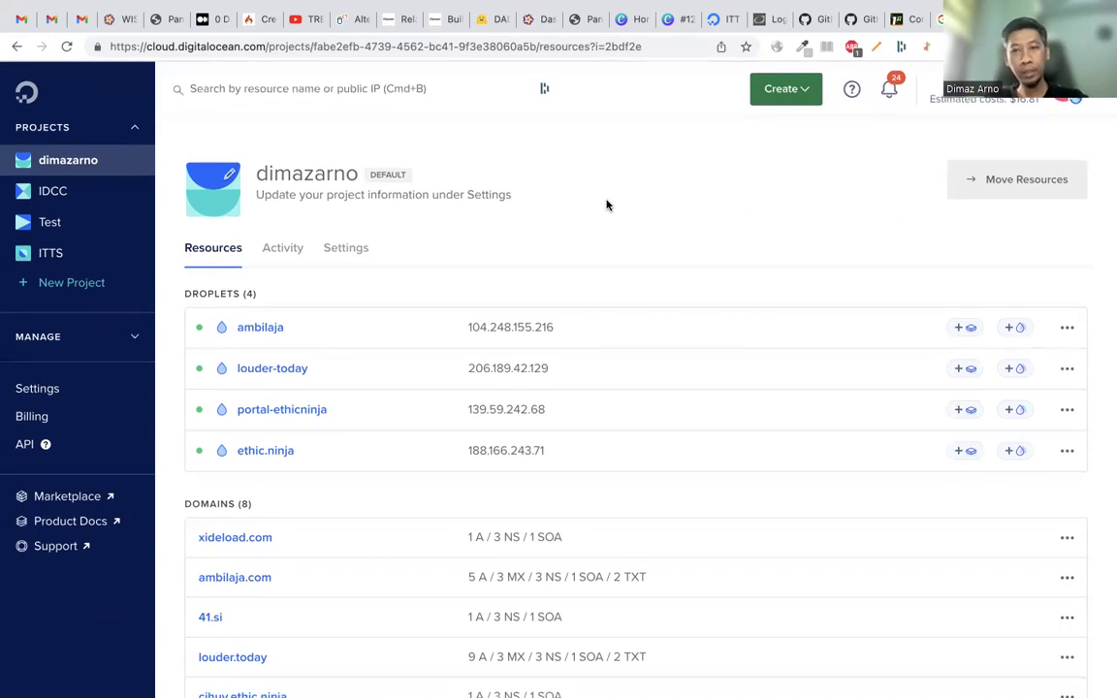
scroll(607, 204, "down", 2)
scroll(607, 205, "up", 2)
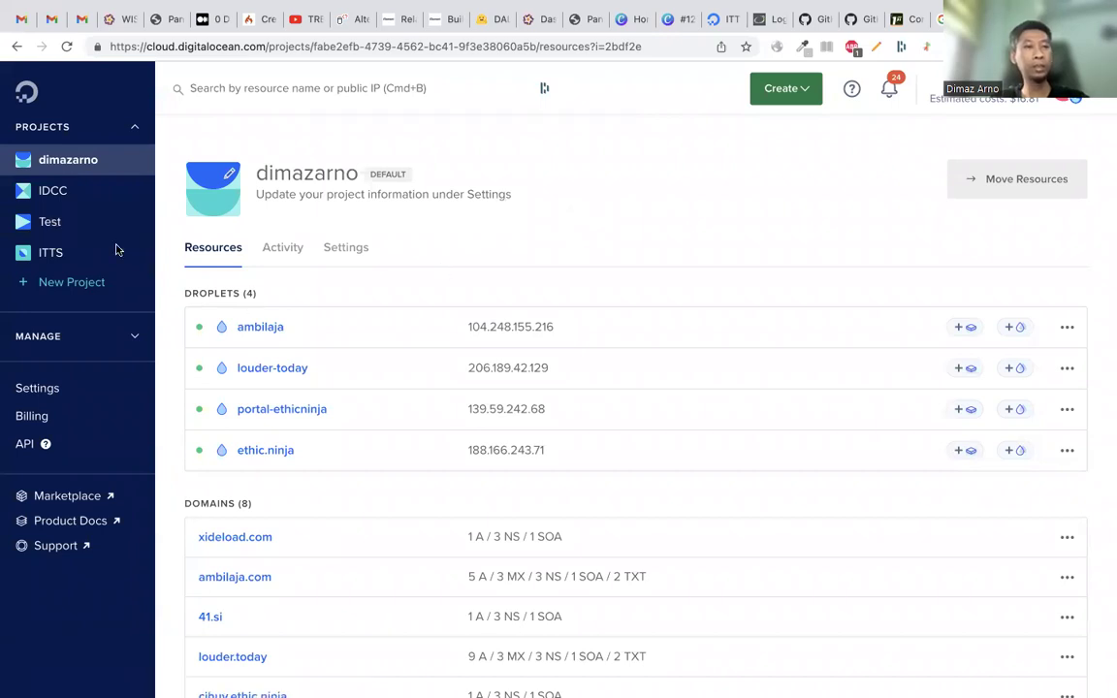
- Switch to the ITTS project and bring up the Create menu of resource types
left_click(49, 251)
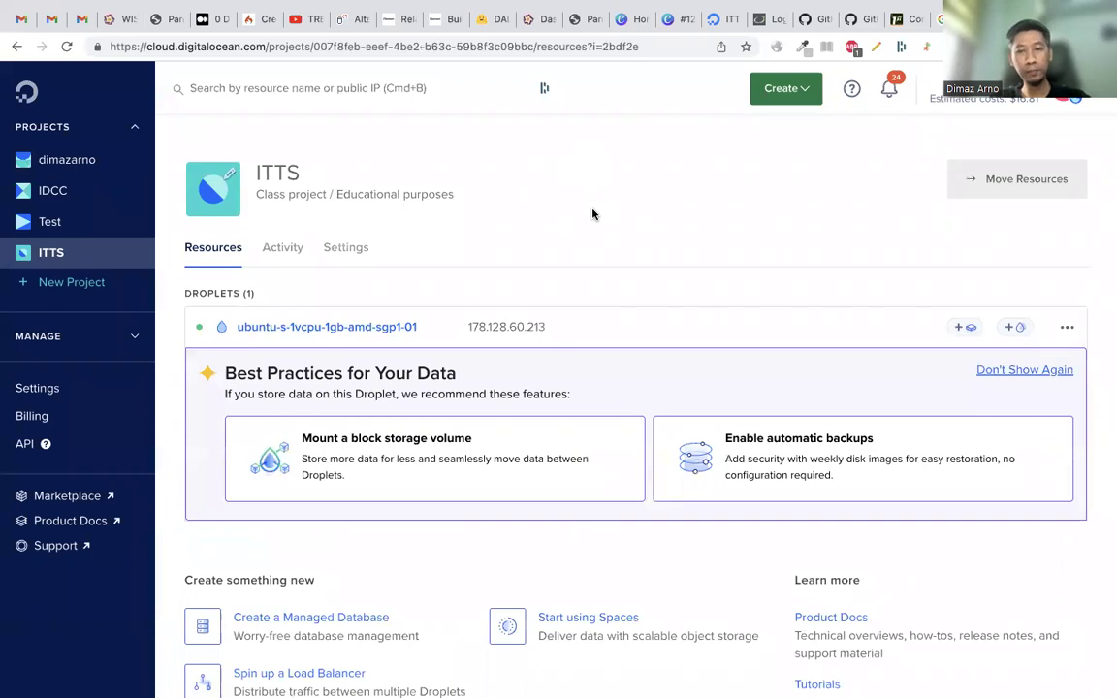
scroll(593, 214, "down", 1)
scroll(593, 214, "up", 1)
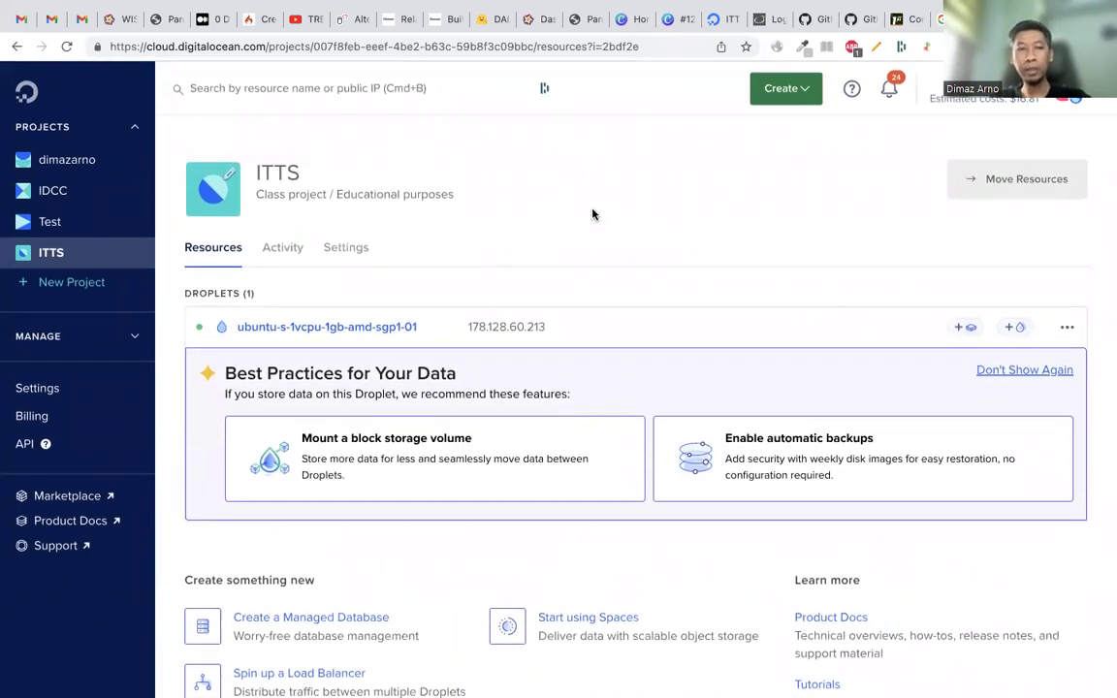
left_click(801, 91)
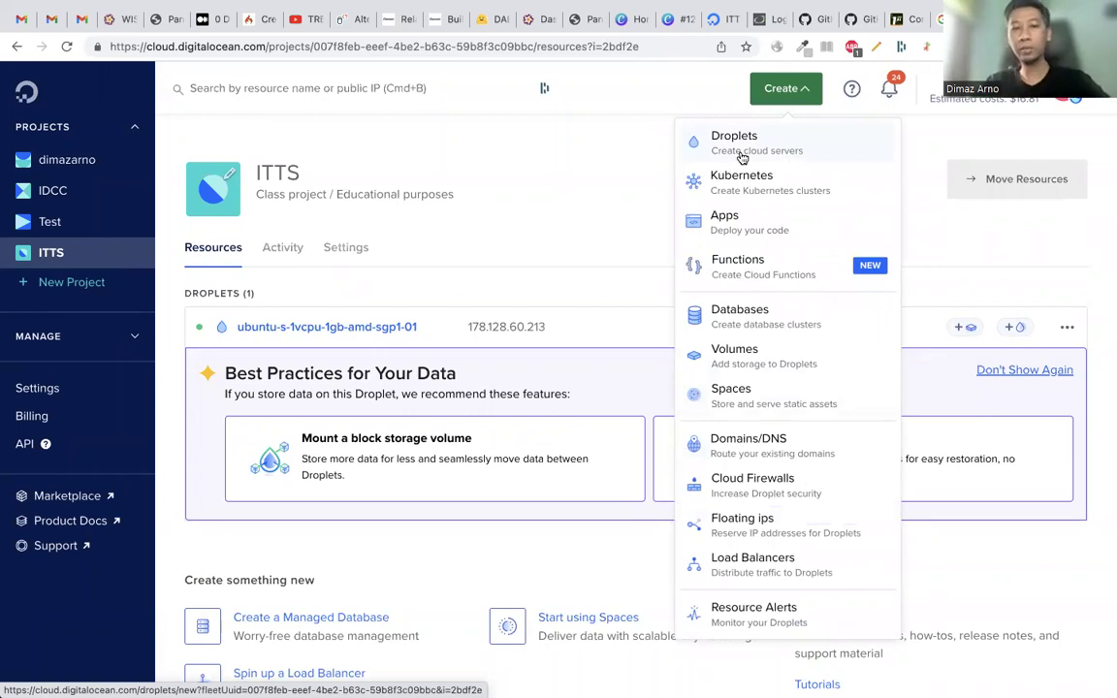
- Start a new droplet and review its image options, keeping Ubuntu 20.04 (LTS) x64
left_click(735, 153)
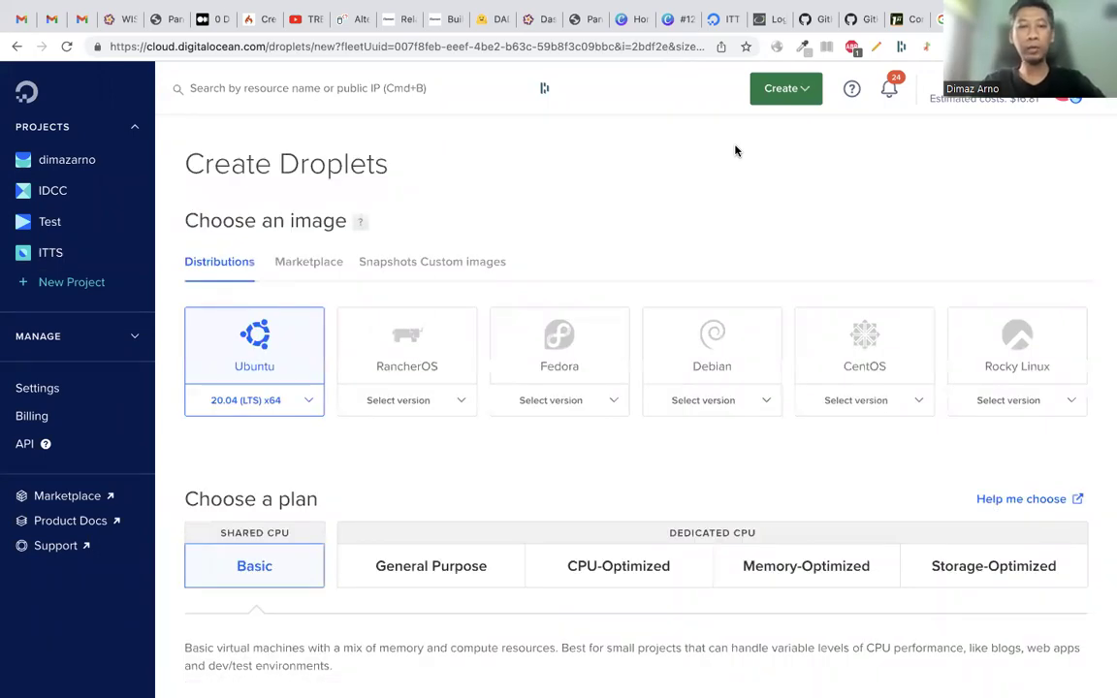
scroll(734, 150, "down", 1)
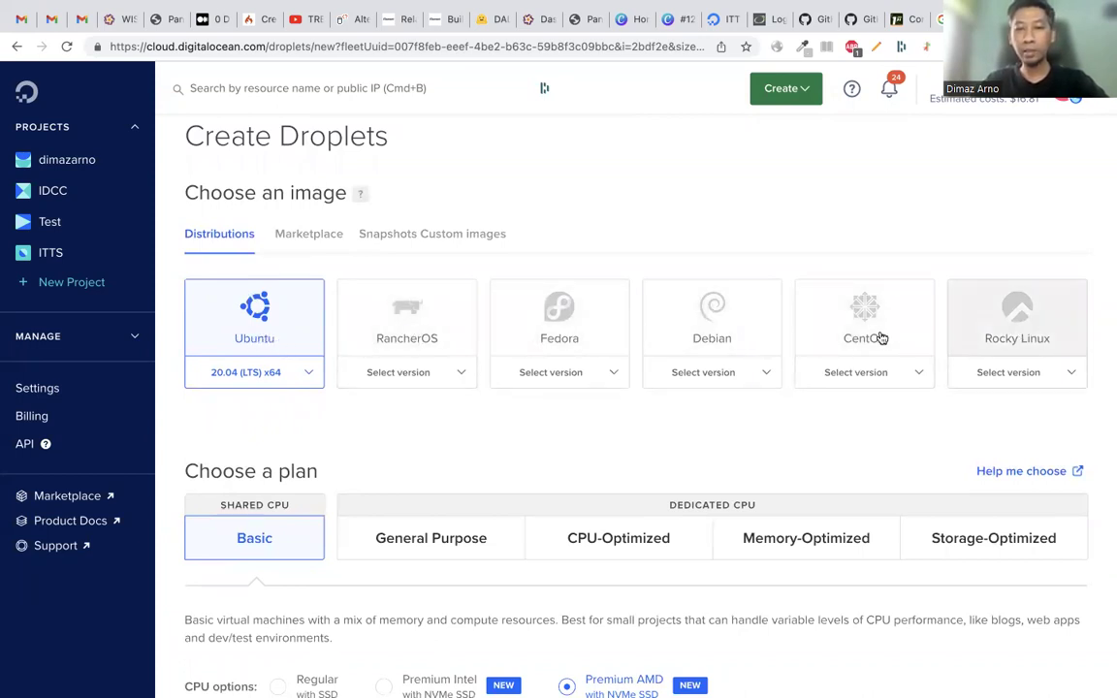
scroll(500, 444, "down", 1)
scroll(500, 444, "down", 1)
scroll(500, 444, "up", 1)
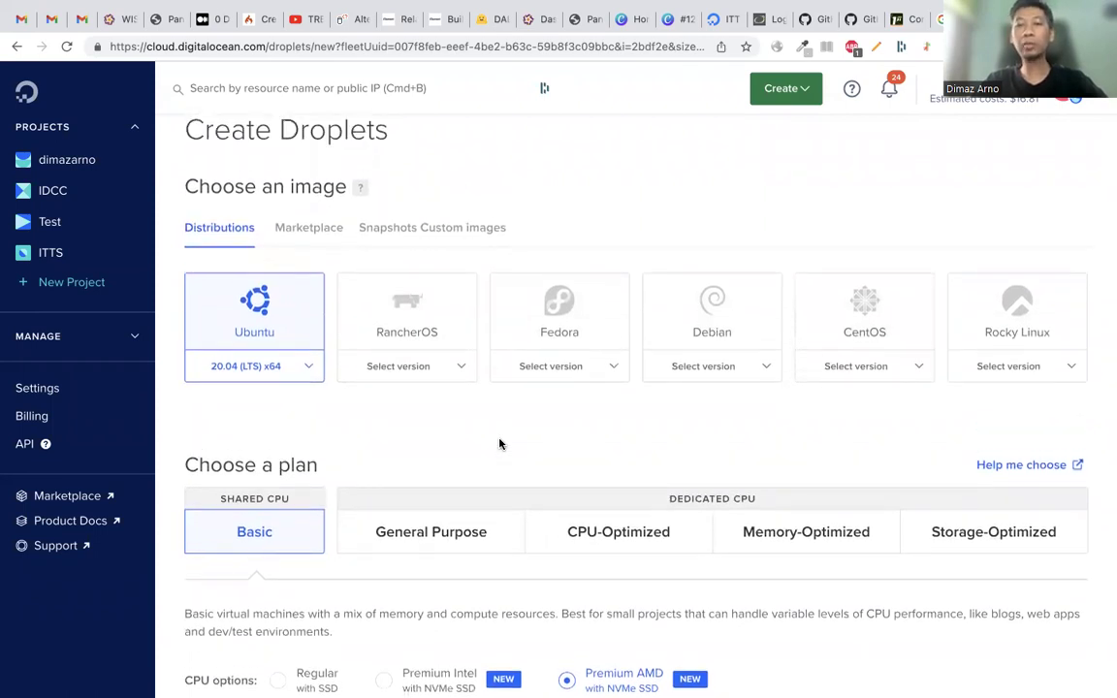
scroll(498, 444, "down", 3)
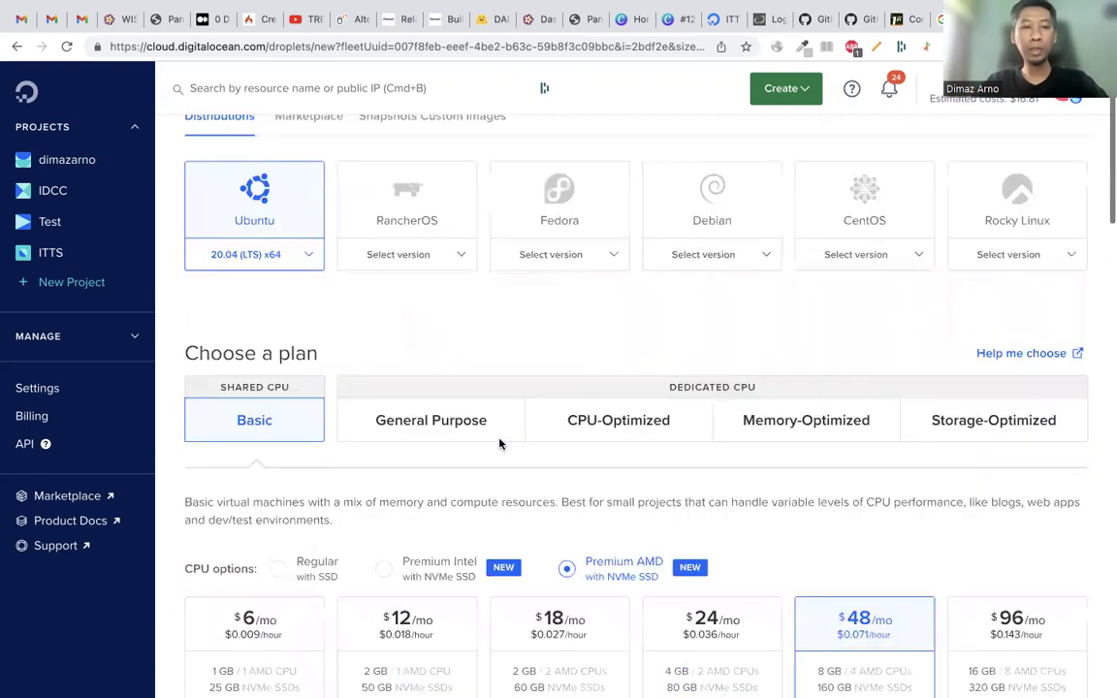
scroll(291, 329, "up", 4)
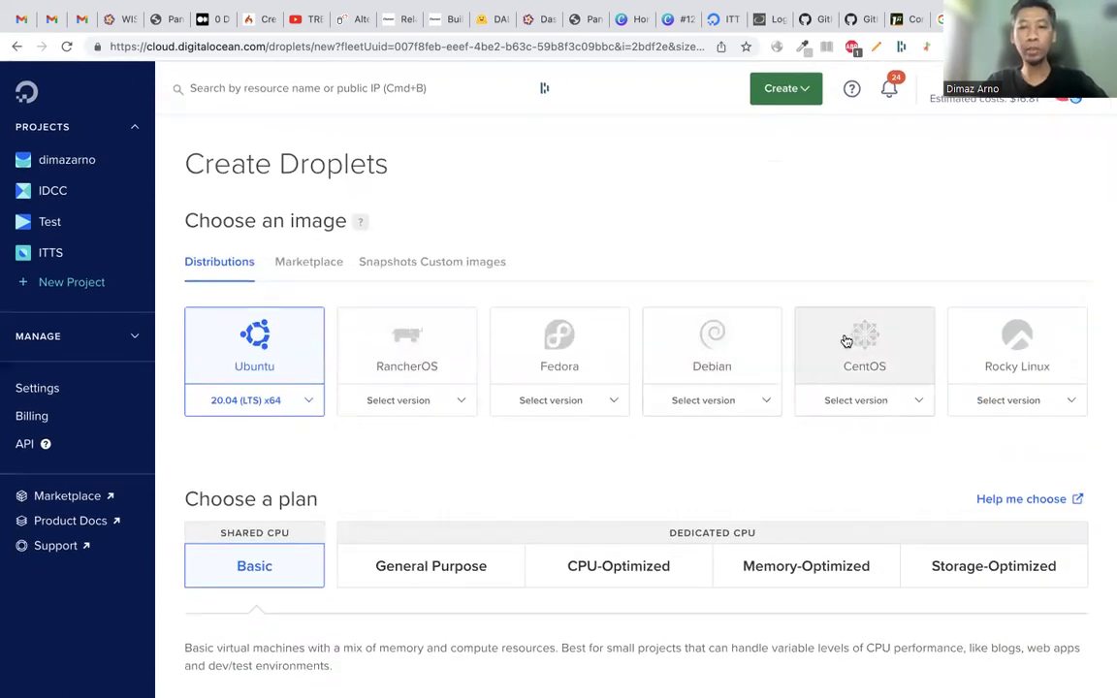
scroll(494, 504, "down", 2)
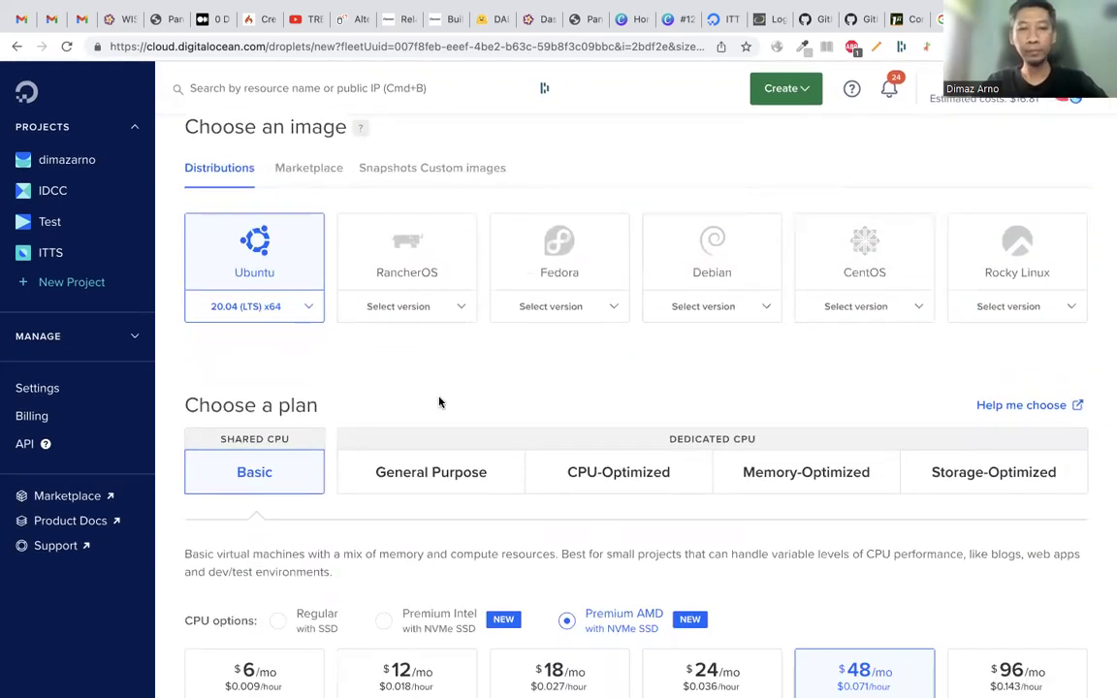
scroll(375, 393, "down", 2)
scroll(373, 392, "down", 2)
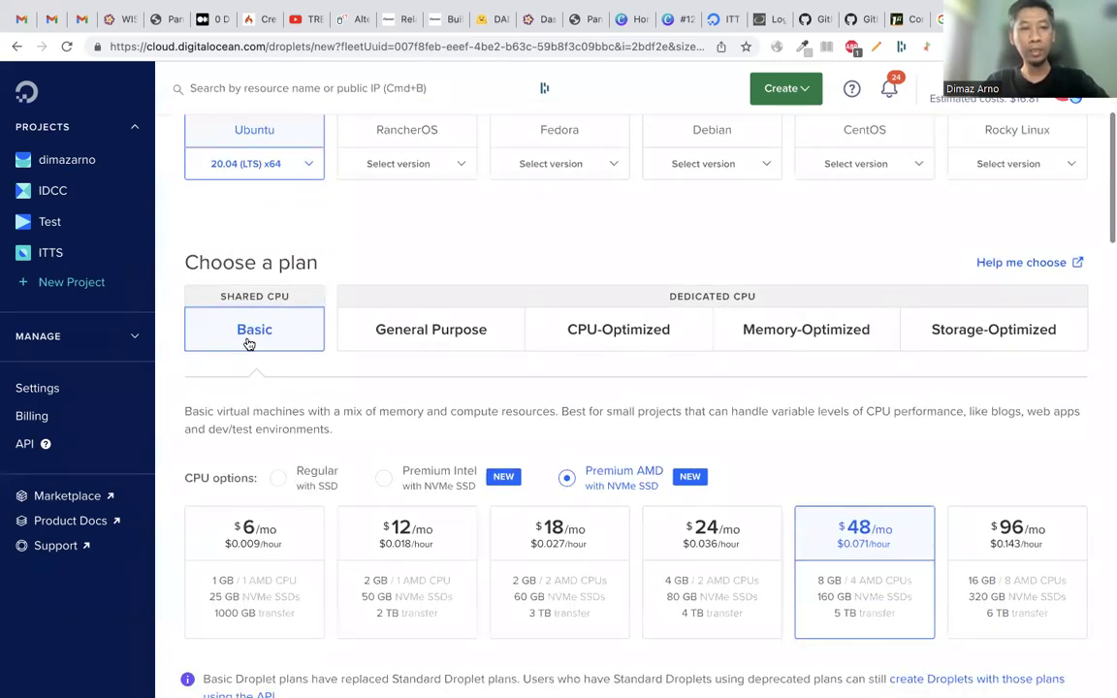
scroll(405, 368, "down", 2)
scroll(411, 369, "down", 2)
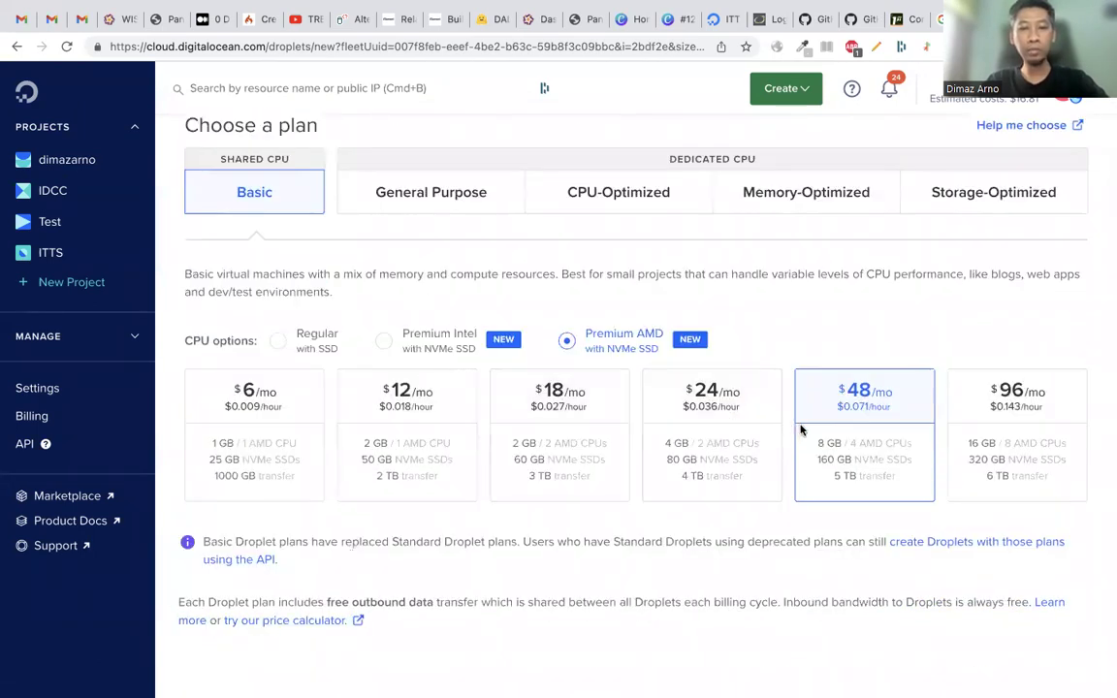
- Choose the $6/mo Basic plan with 1 GB memory
left_click(224, 445)
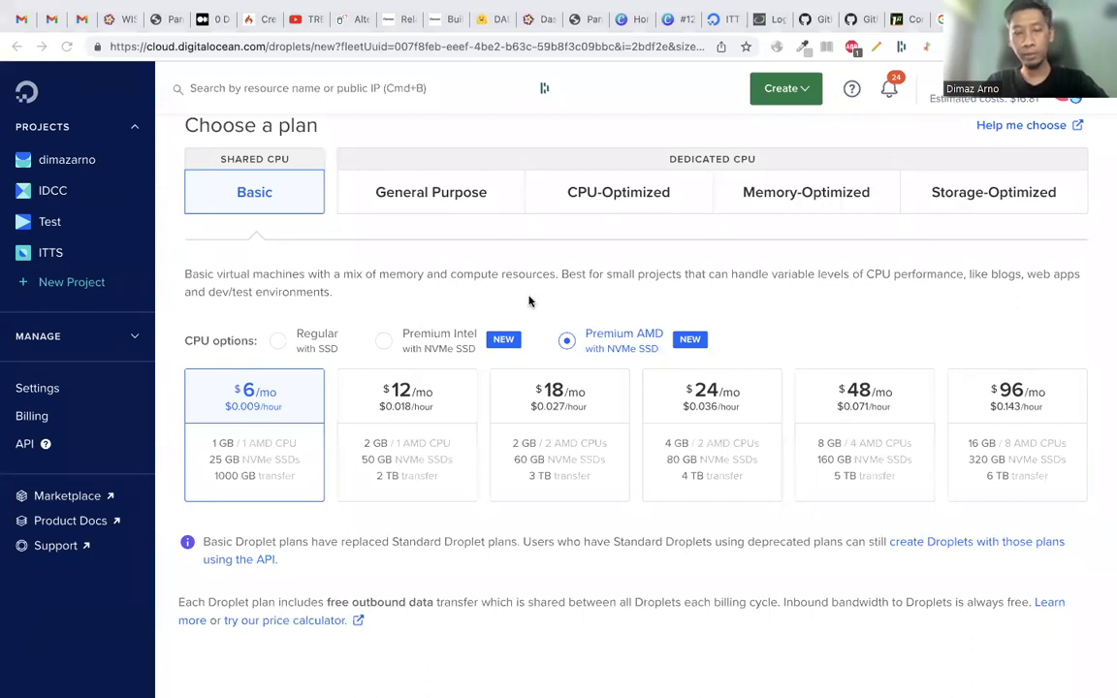
scroll(529, 301, "down", 1)
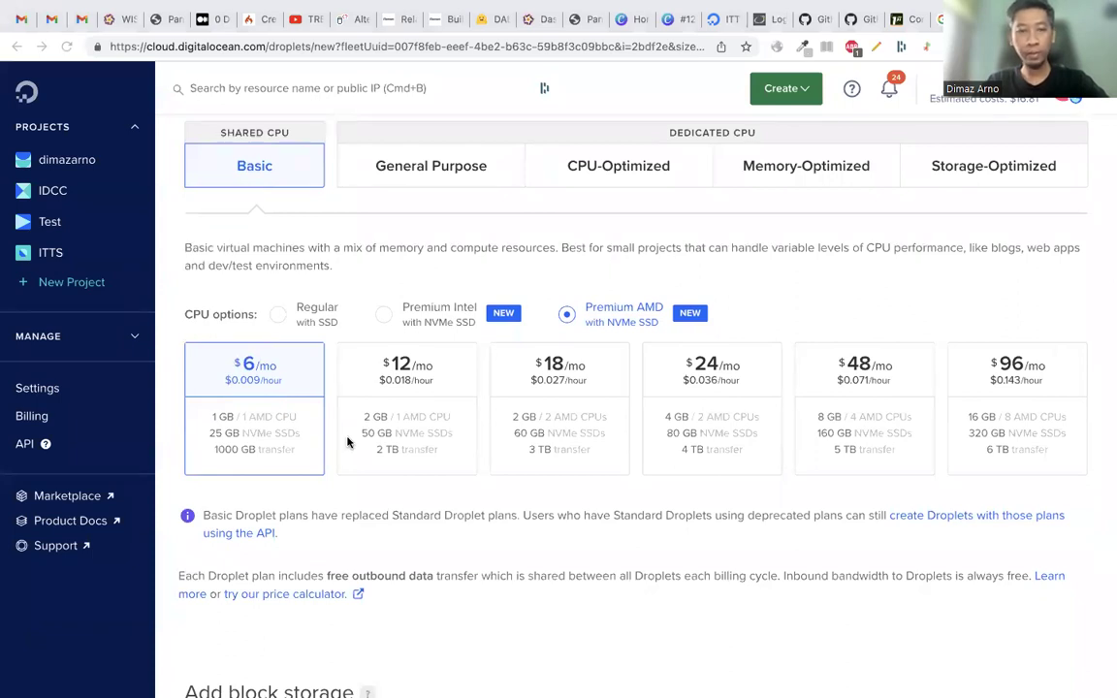
scroll(347, 442, "down", 2)
scroll(349, 440, "down", 3)
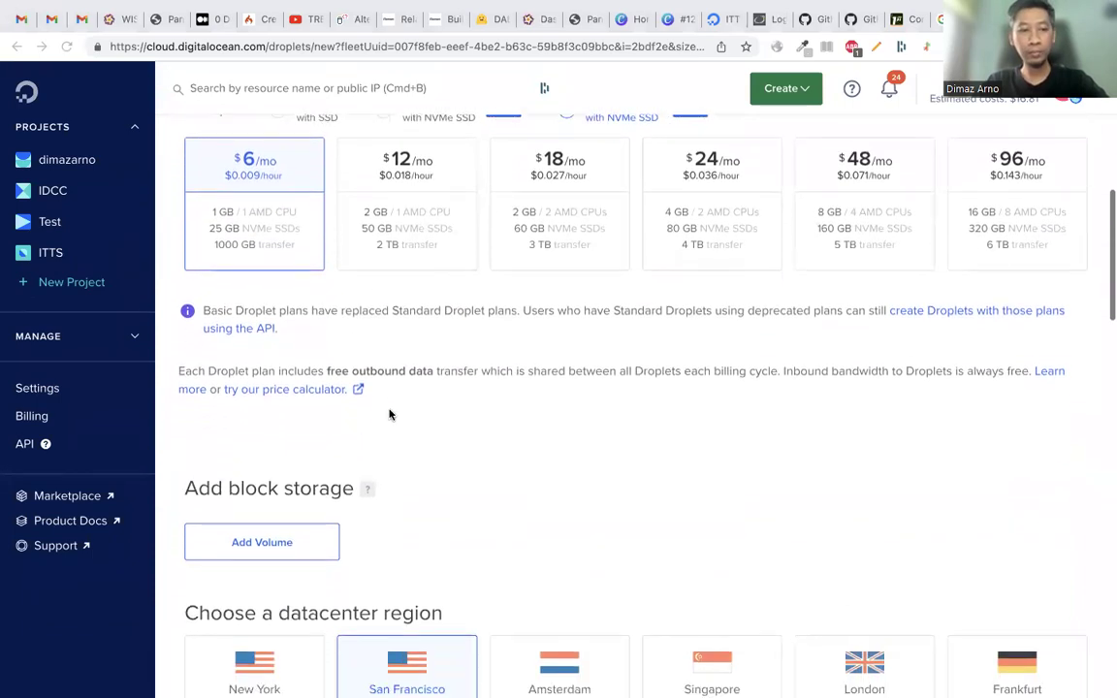
scroll(522, 282, "down", 4)
scroll(524, 281, "down", 2)
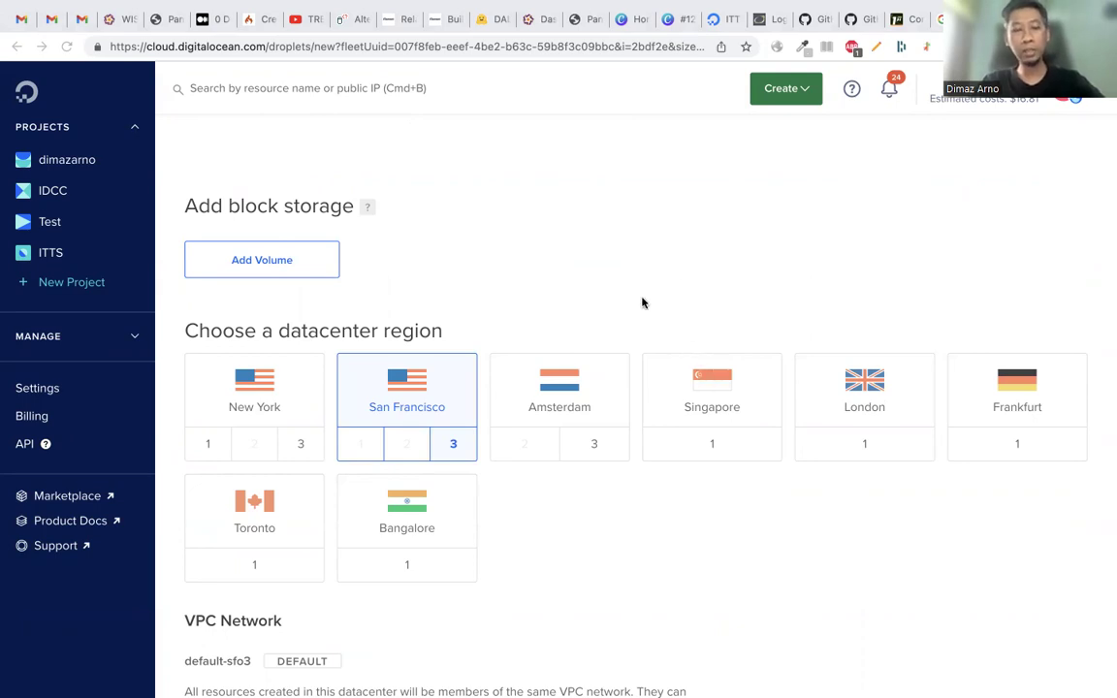
- Place the droplet in the Singapore 1 datacenter, switching its VPC to default-sgp1
left_click(707, 412)
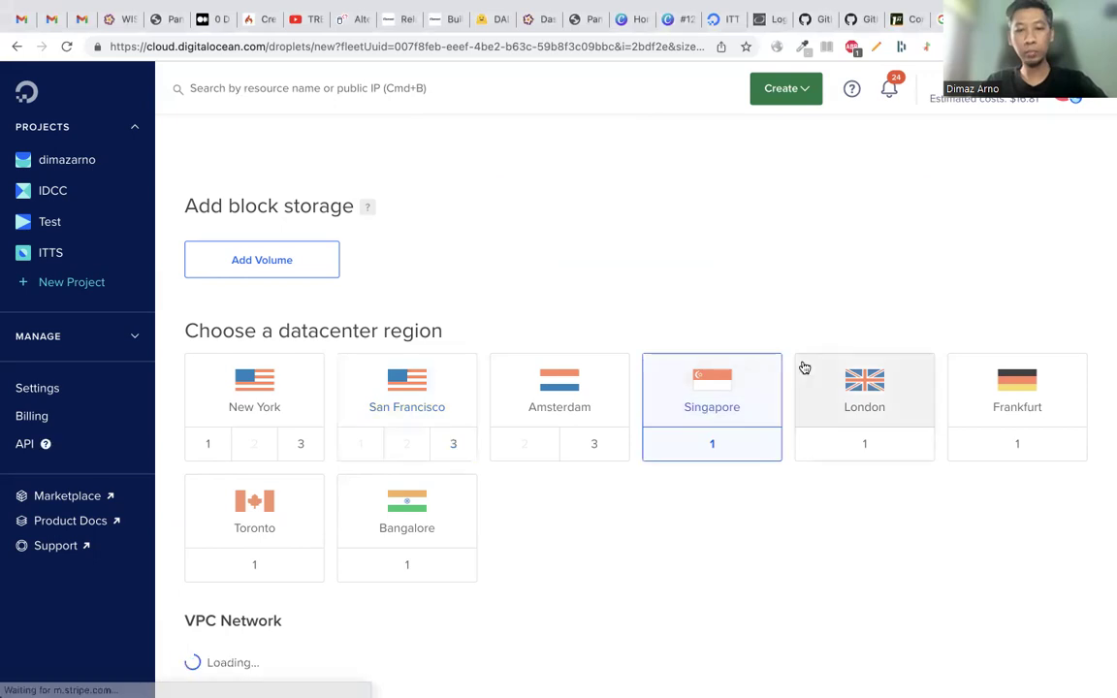
scroll(623, 278, "down", 1)
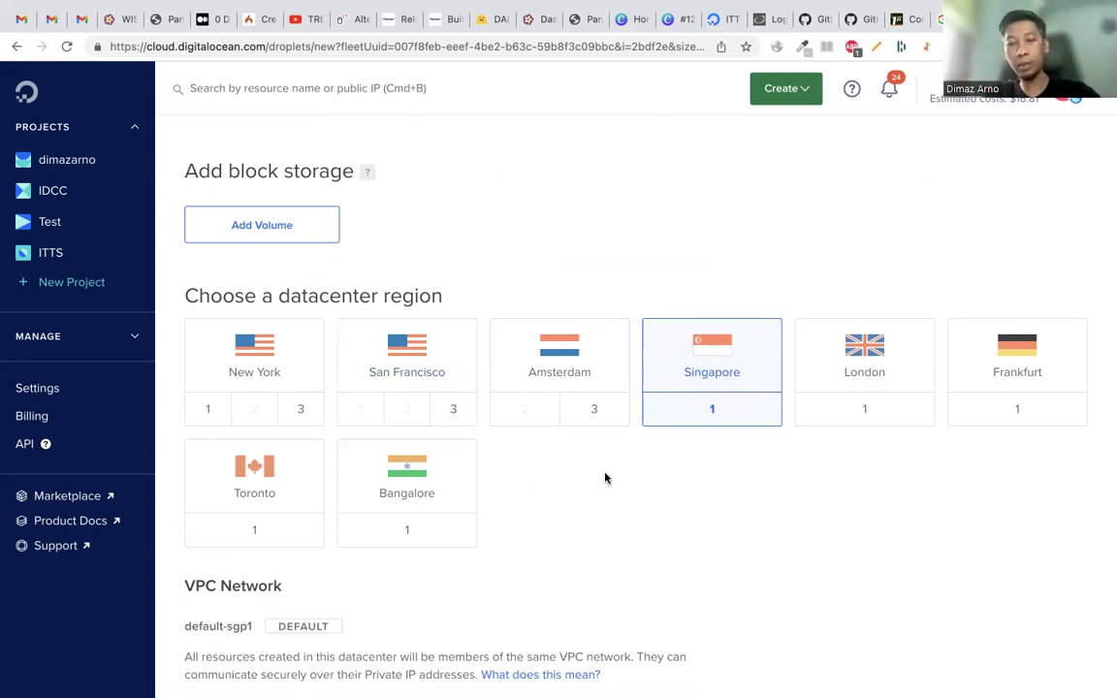
scroll(605, 477, "down", 1)
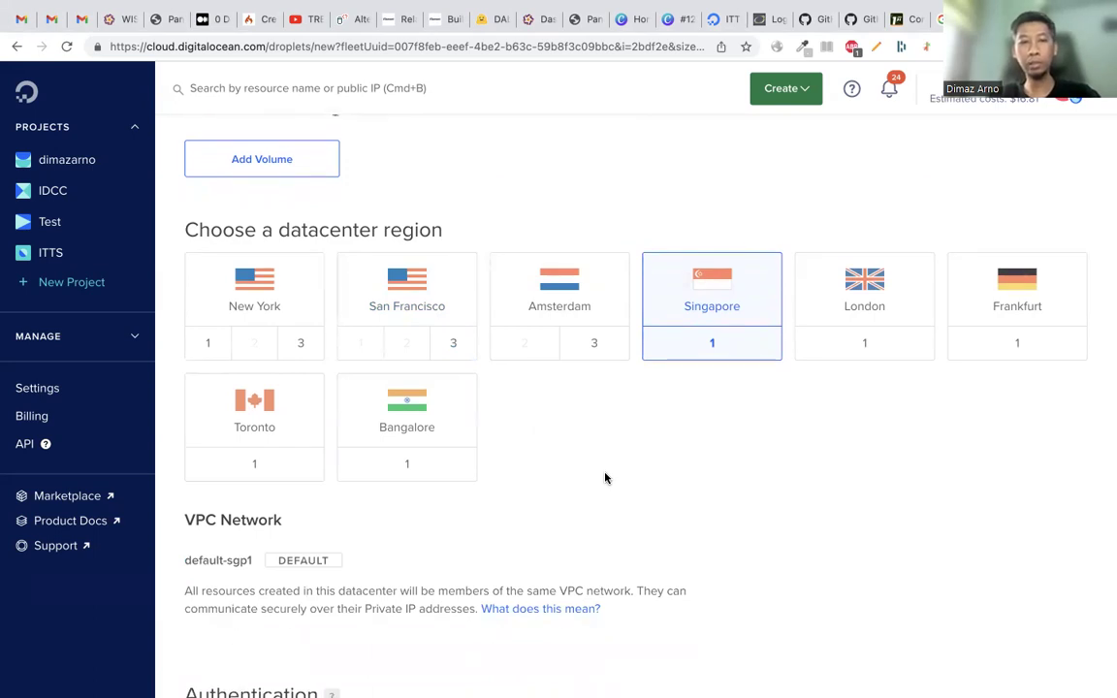
scroll(604, 477, "down", 3)
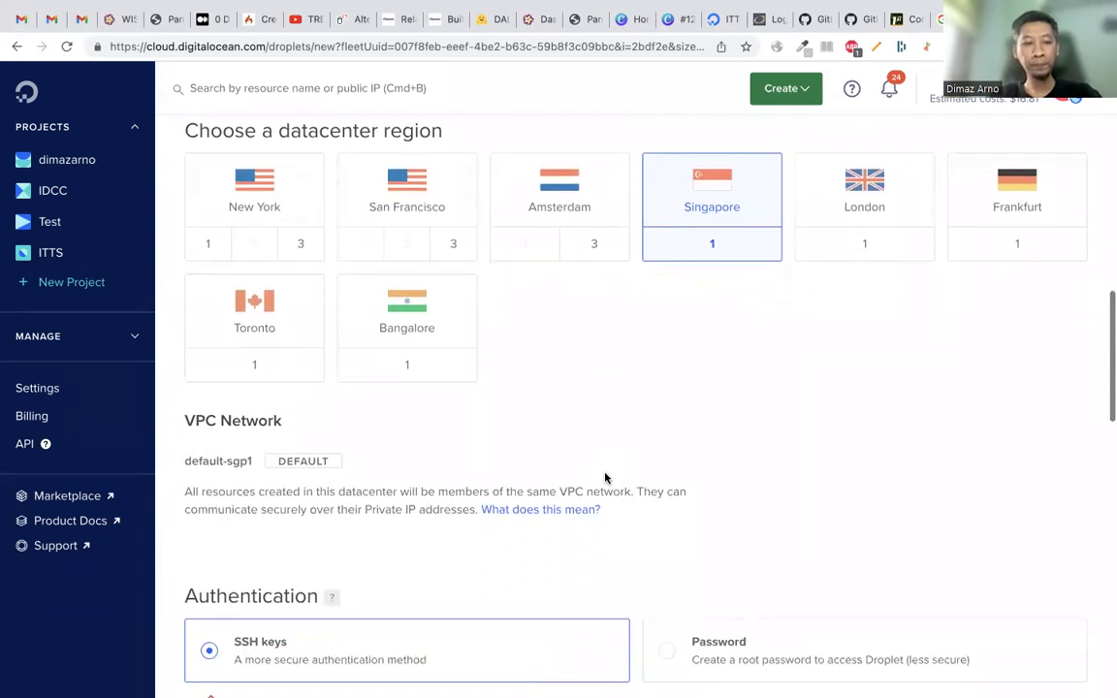
scroll(459, 414, "down", 1)
scroll(459, 414, "down", 3)
scroll(314, 291, "up", 1)
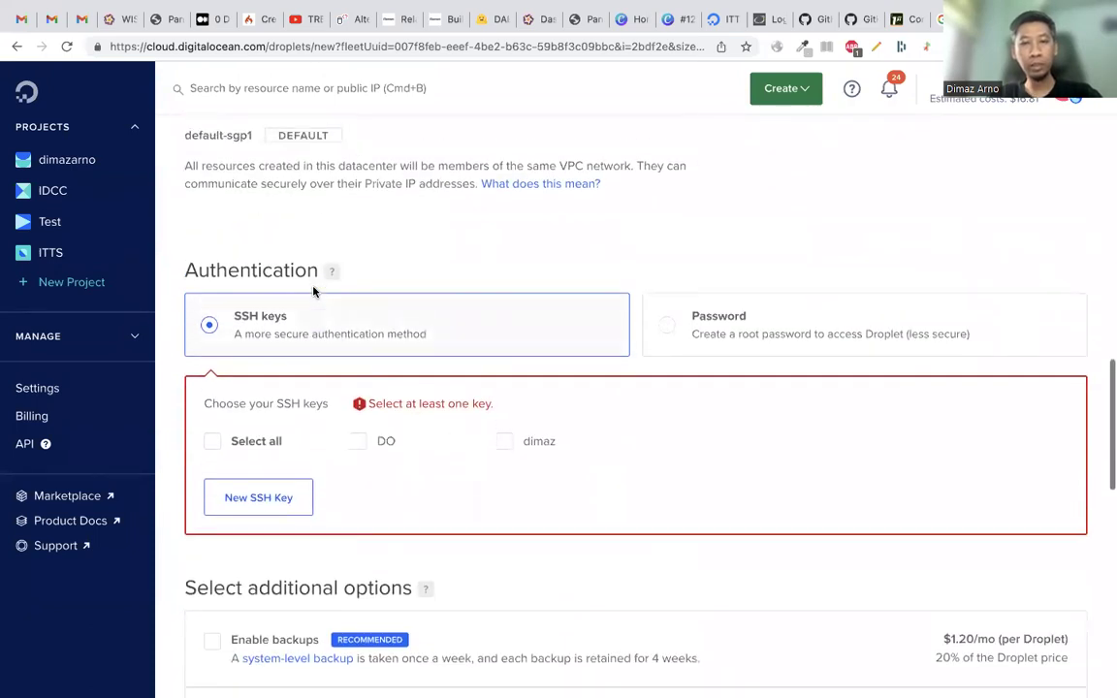
- Switch authentication to Password and enter a root password meeting all requirements
left_click(671, 330)
left_click(301, 427)
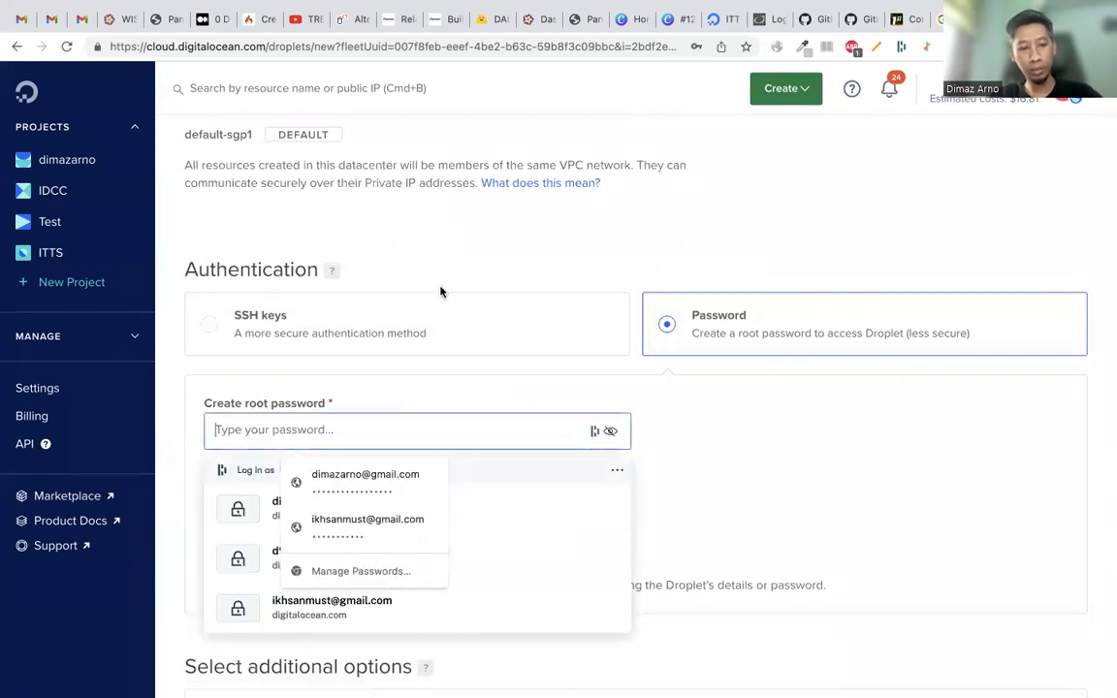
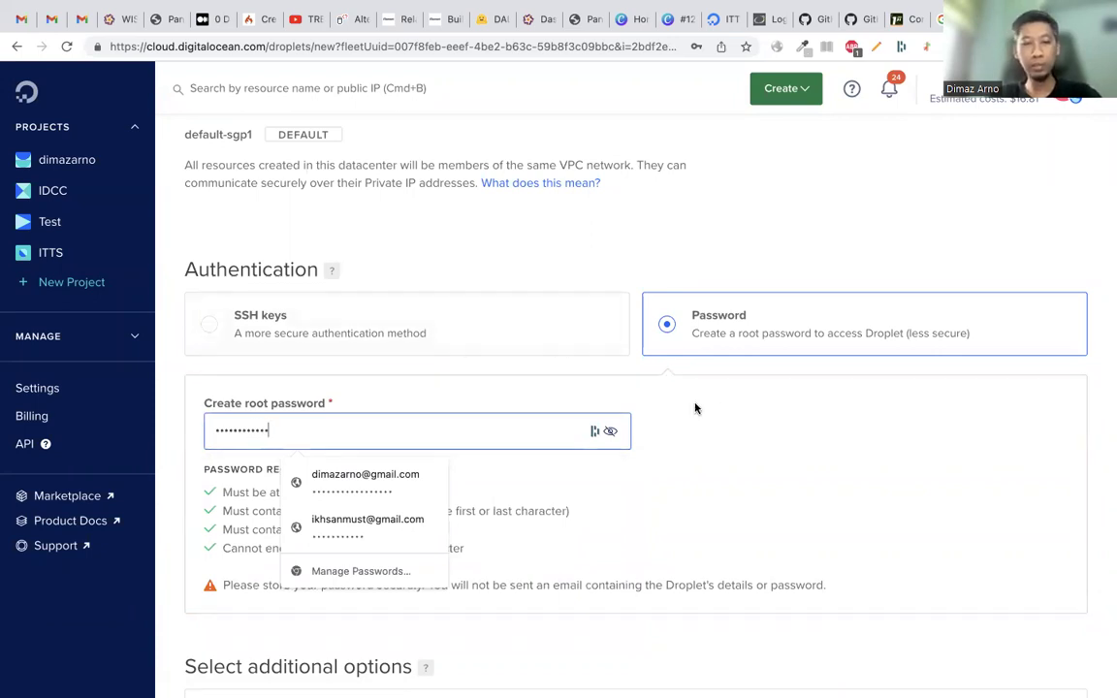
left_click(763, 422)
scroll(825, 469, "down", 3)
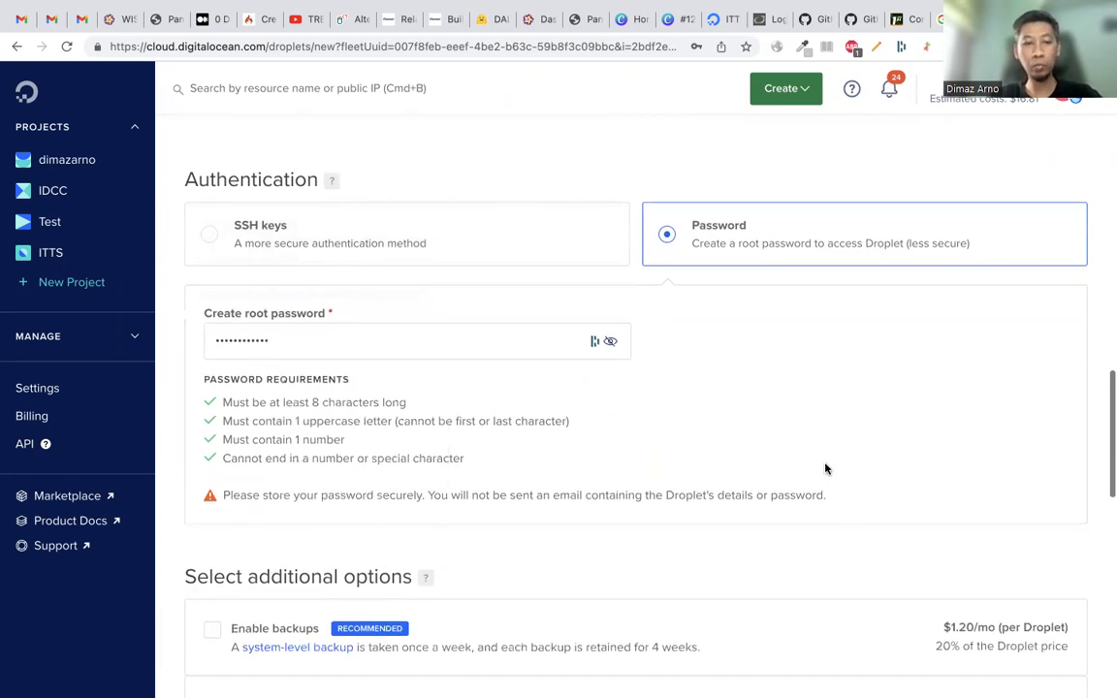
scroll(639, 473, "down", 5)
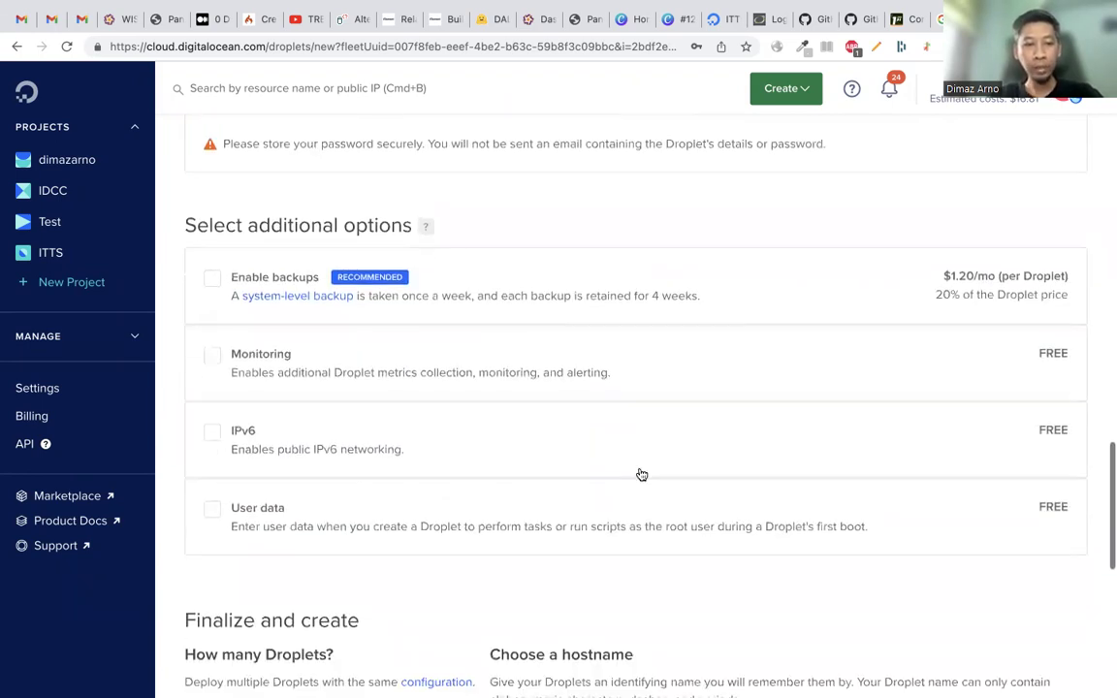
scroll(639, 473, "up", 3)
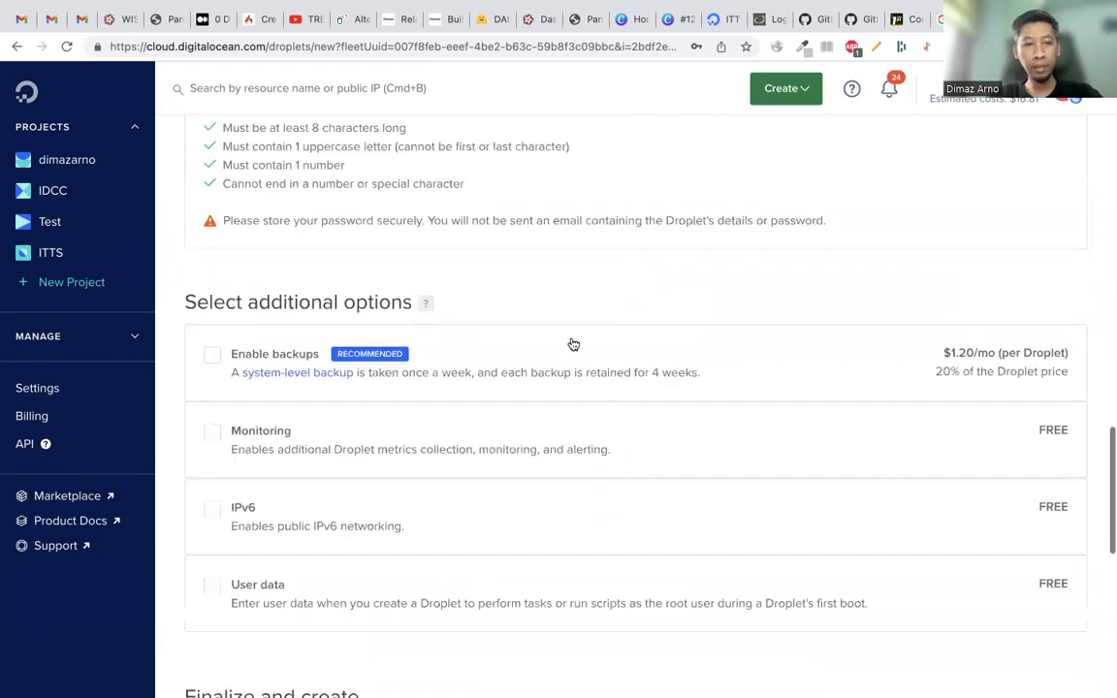
scroll(525, 542, "down", 5)
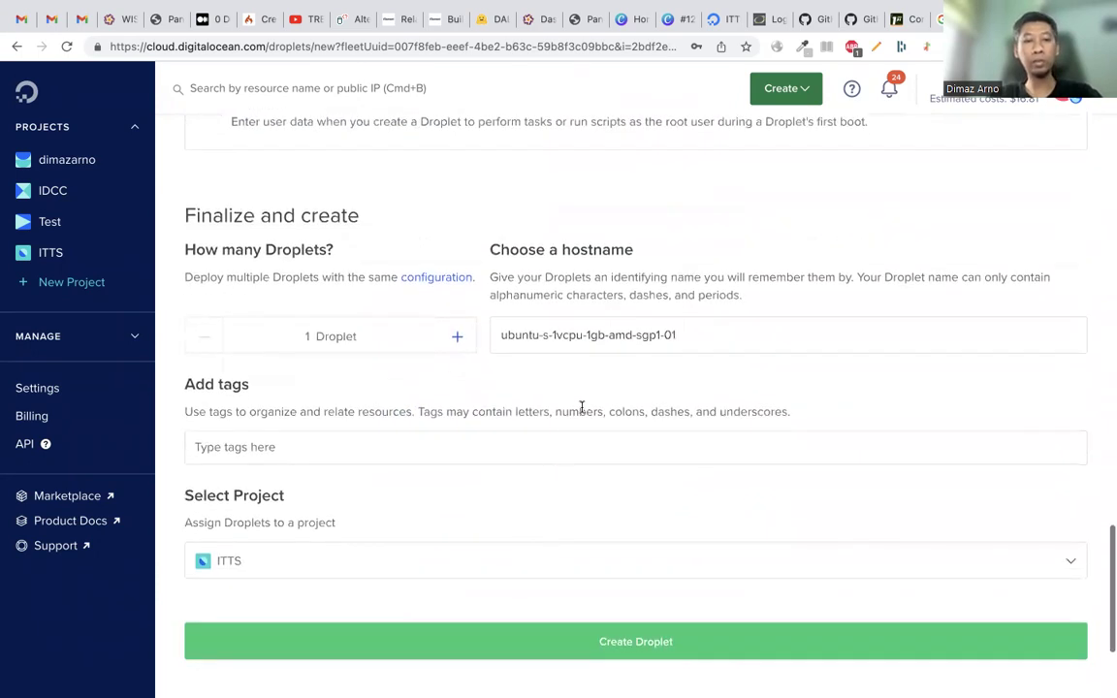
- Change the hostname to ubuntu-itts and create the droplet in the ITTS project
triple_click(632, 334)
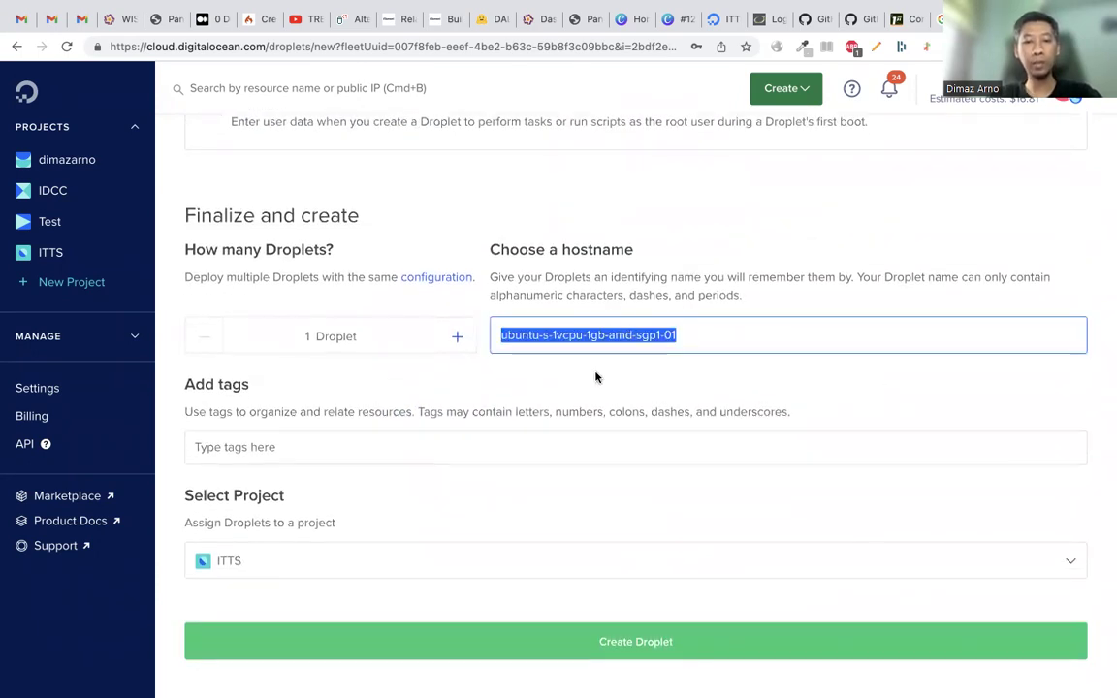
left_click(596, 378)
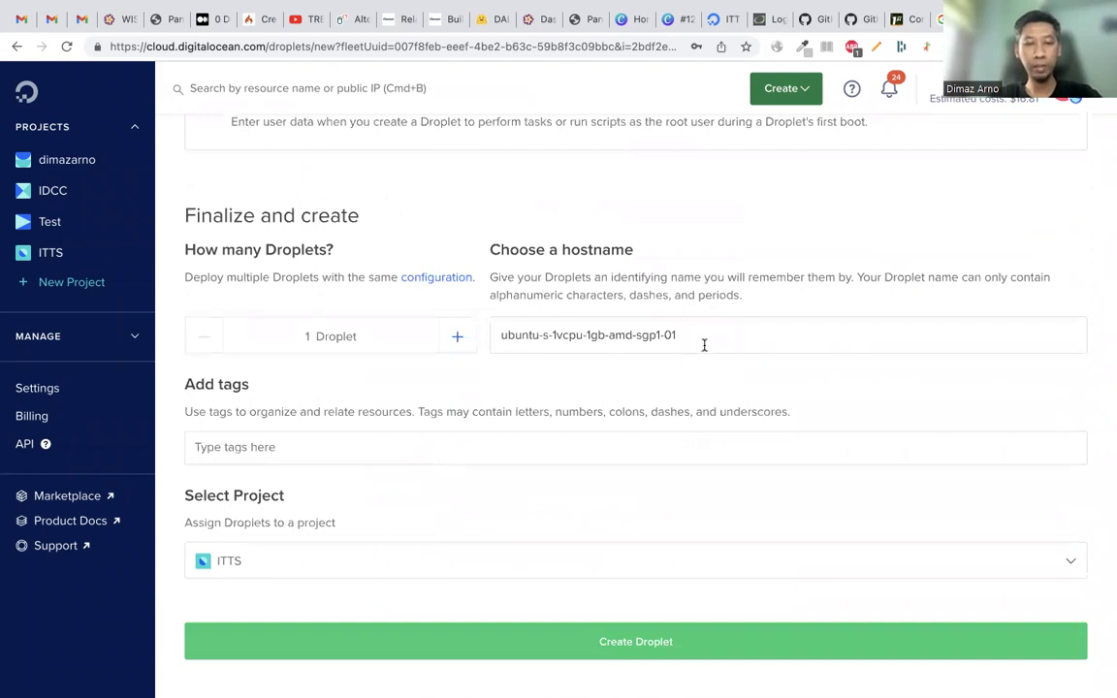
triple_click(619, 329)
left_click_drag(676, 336, 539, 336)
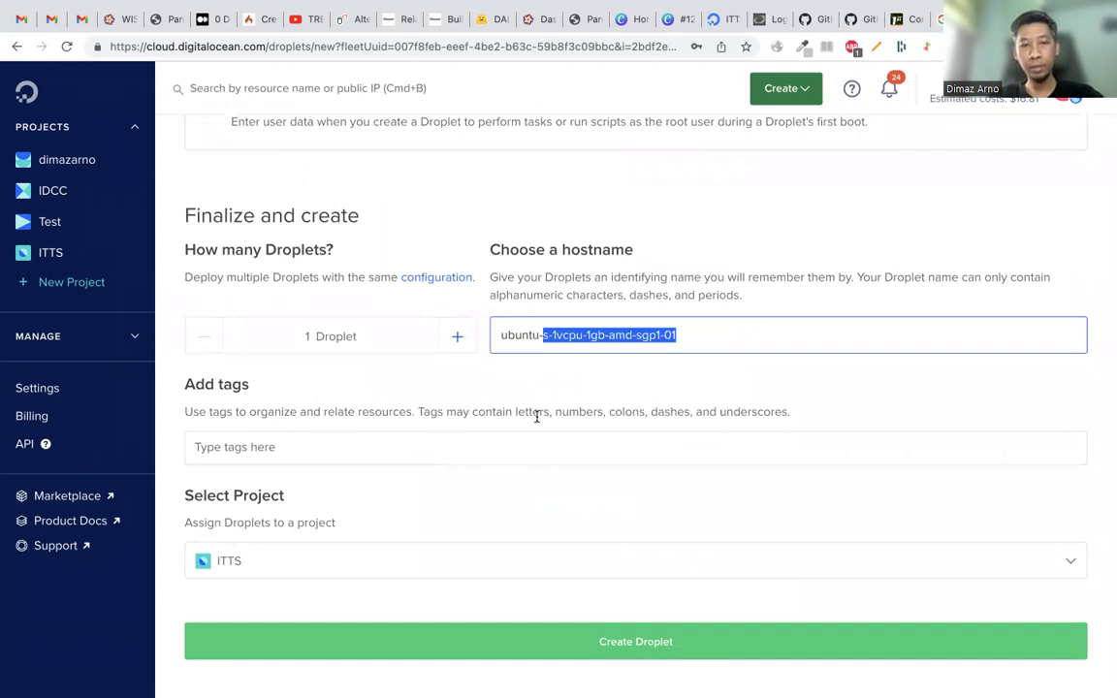
type("itt")
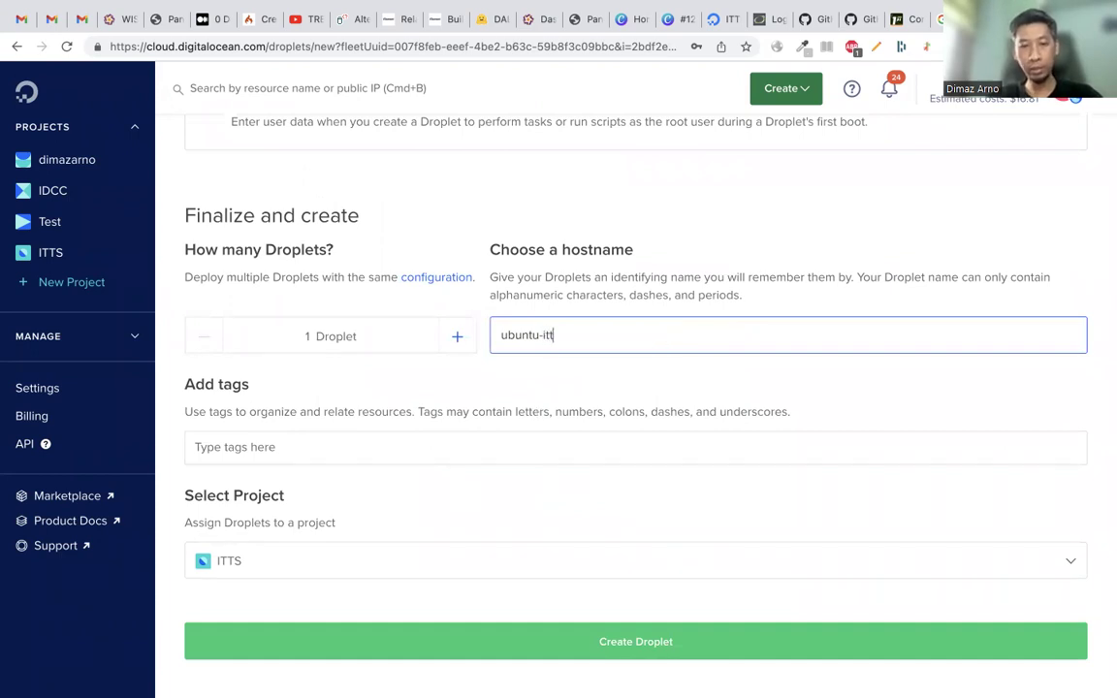
type("s")
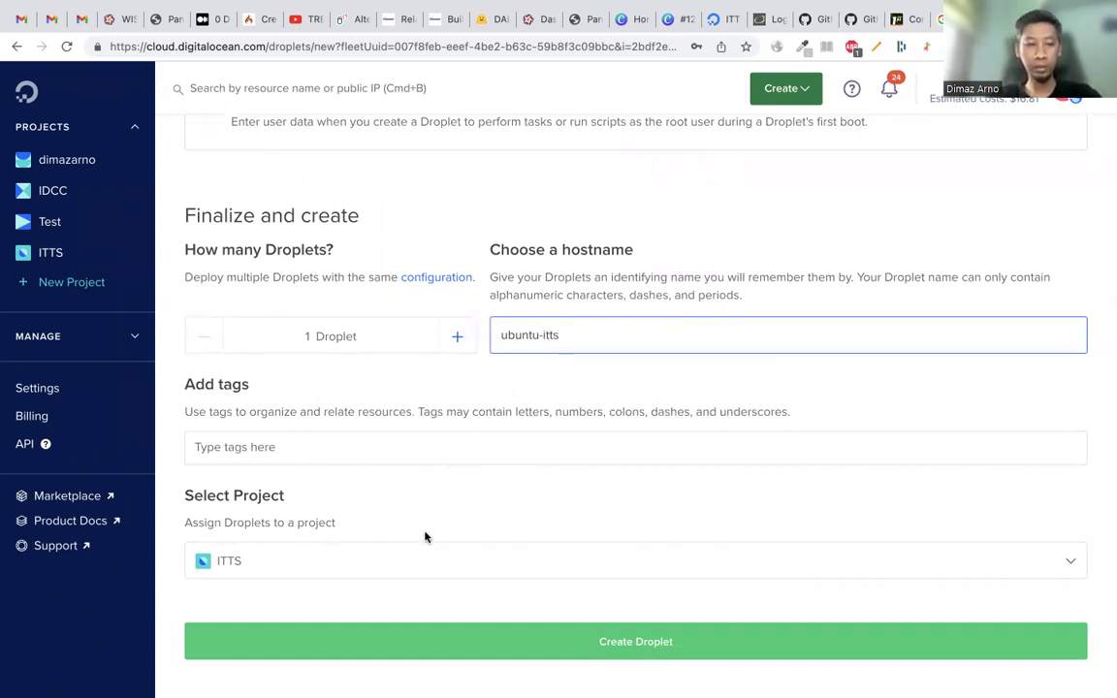
scroll(545, 545, "down", 2)
left_click(528, 562)
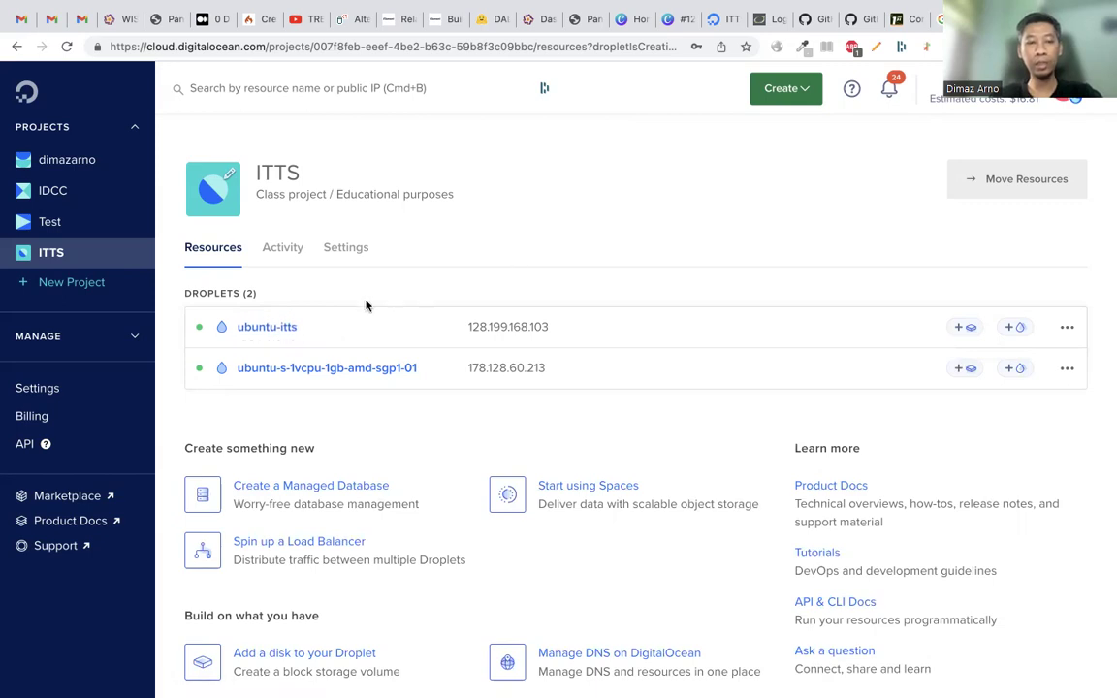
- Open the ubuntu-itts droplet's web console at its root prompt, then return to the DVWA login tab
left_click(269, 325)
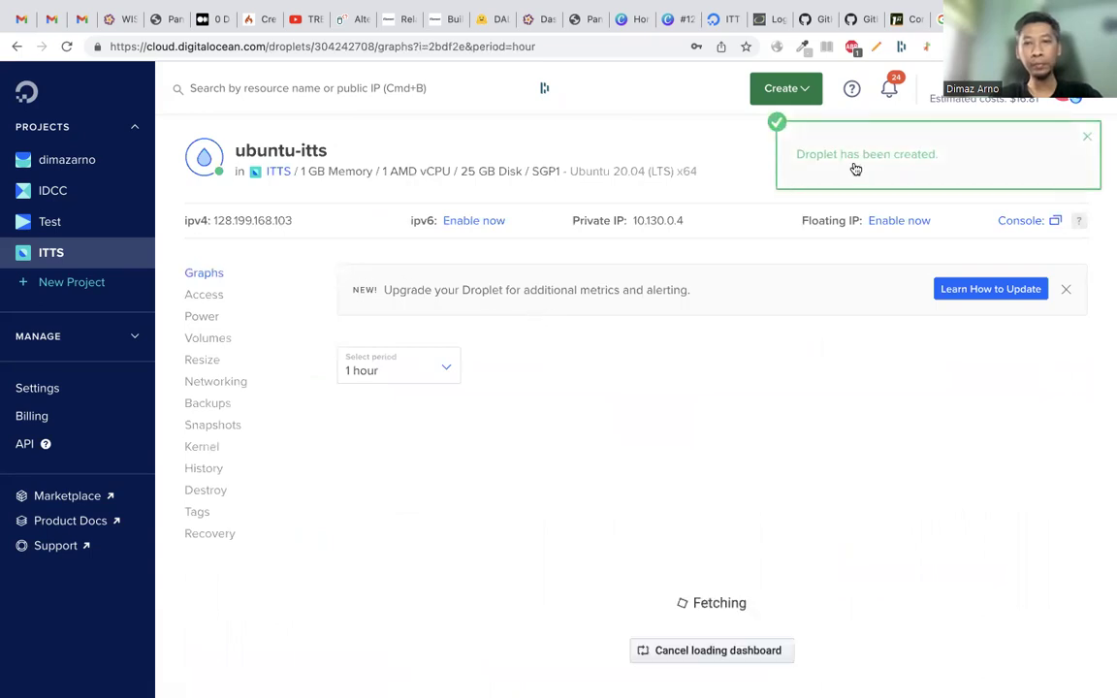
left_click(1054, 223)
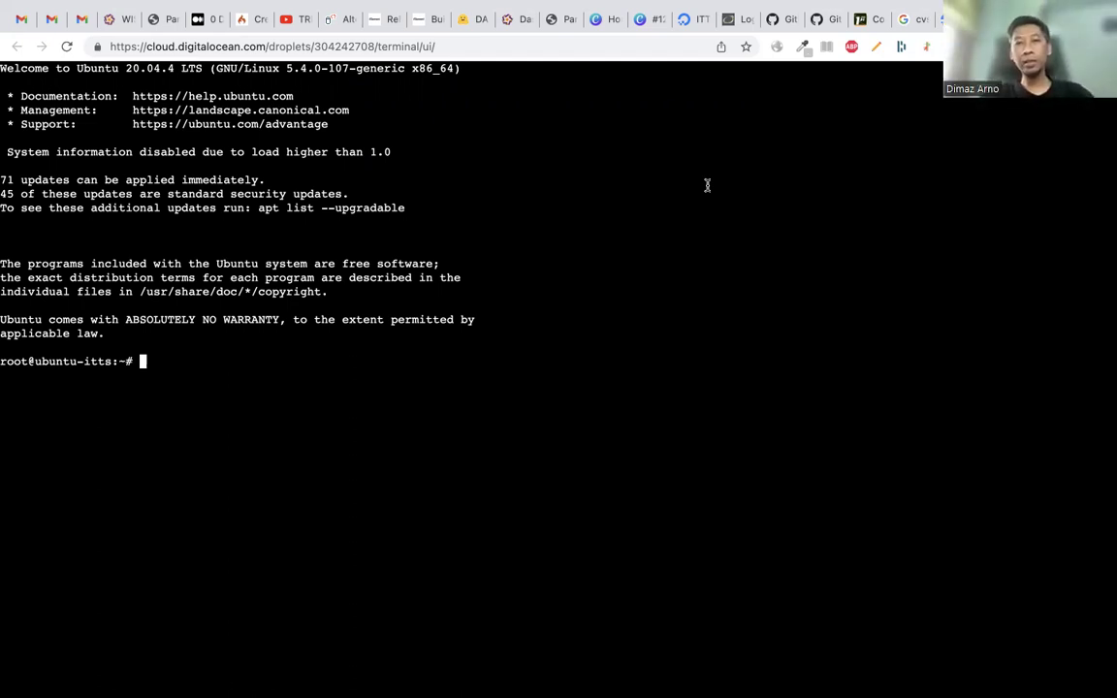
left_click(729, 19)
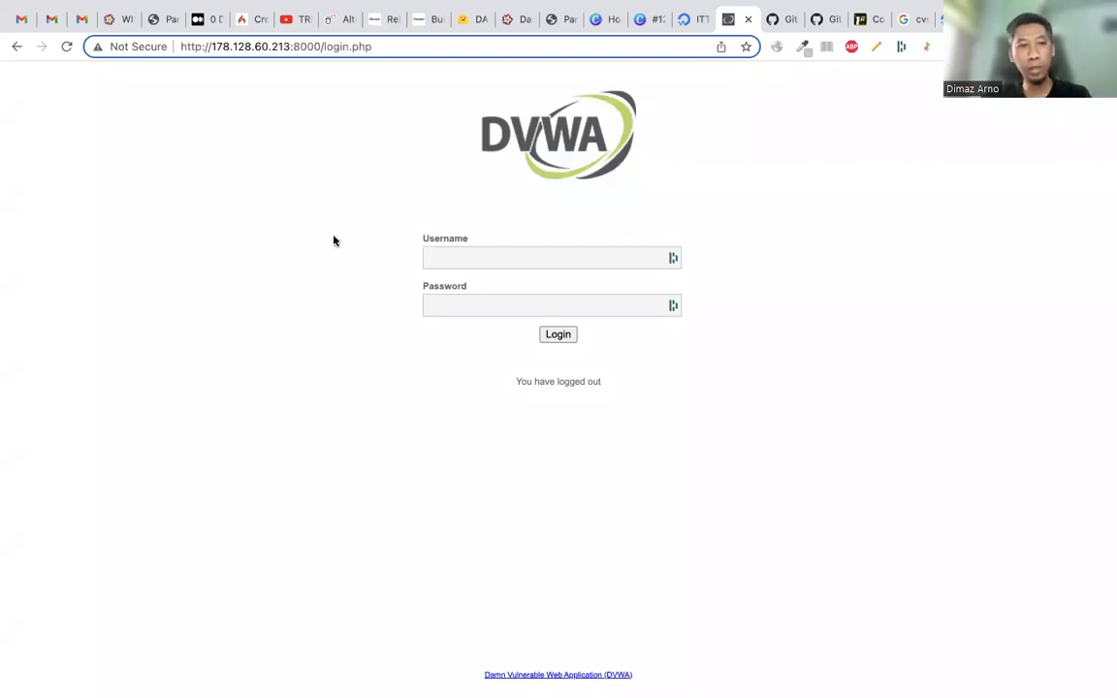
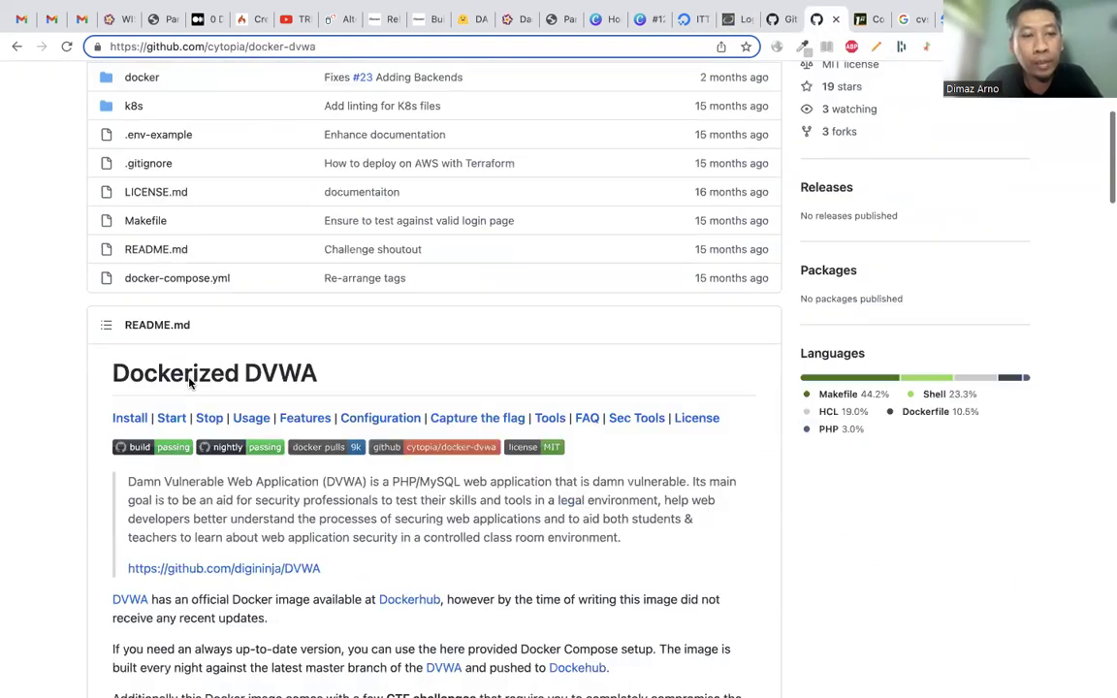
- Scroll through the cytopia/docker-dvwa README's install and start sections, then switch to the DigitalOcean droplet tab
scroll(82, 419, "down", 2)
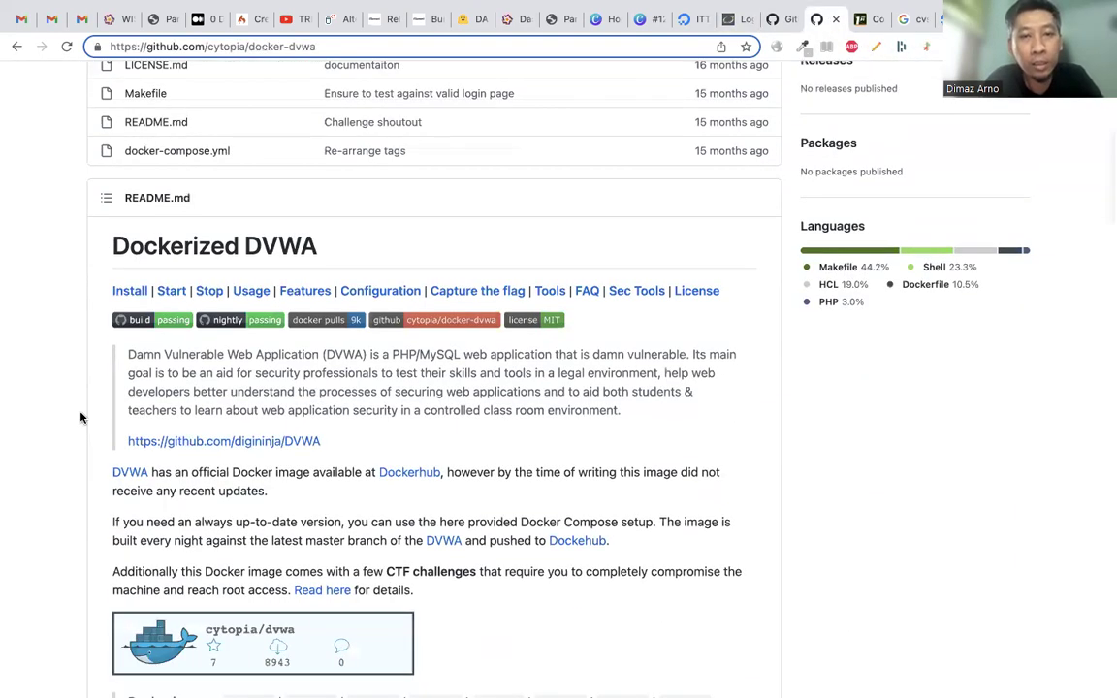
scroll(81, 417, "down", 4)
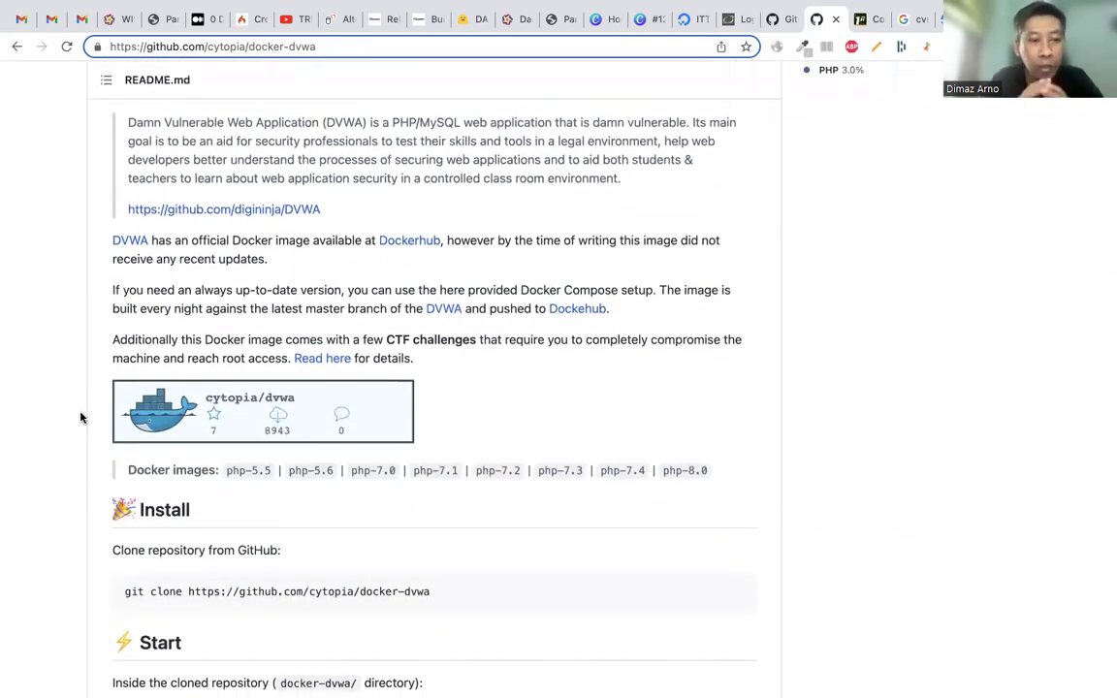
scroll(80, 416, "down", 9)
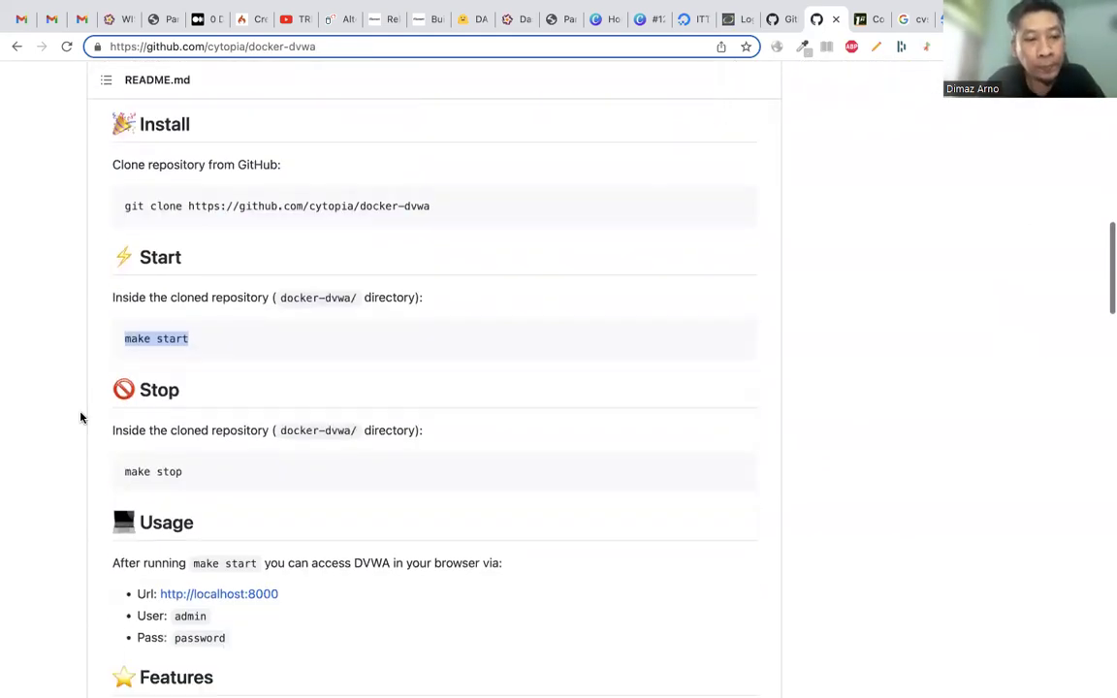
scroll(81, 417, "up", 6)
scroll(81, 417, "up", 2)
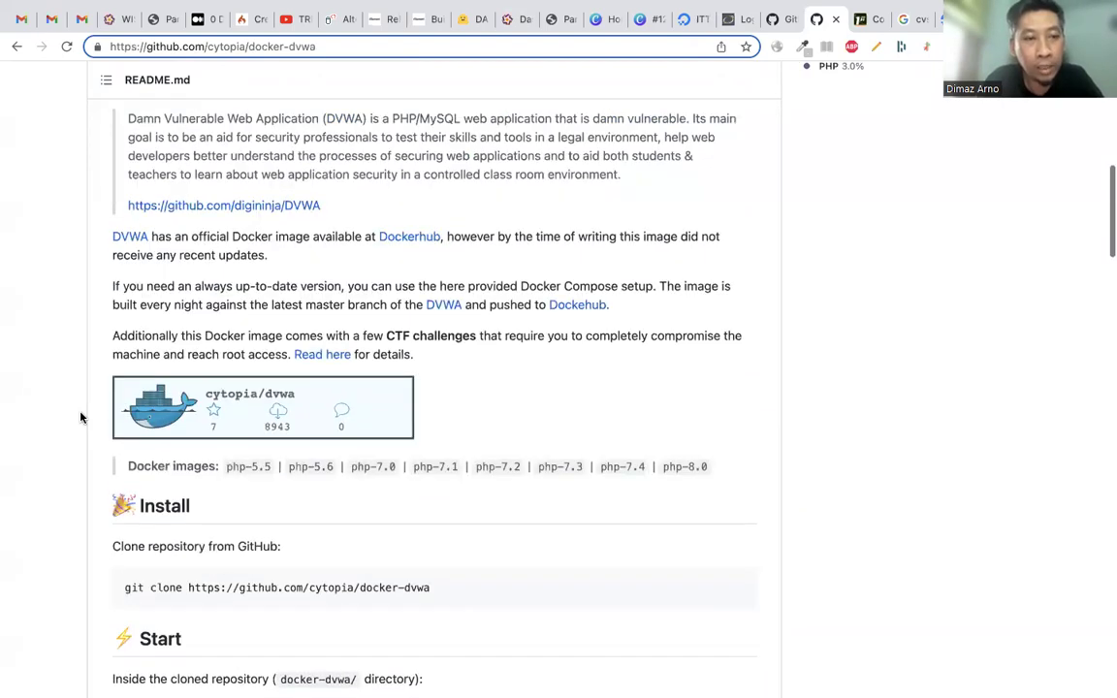
scroll(80, 417, "up", 2)
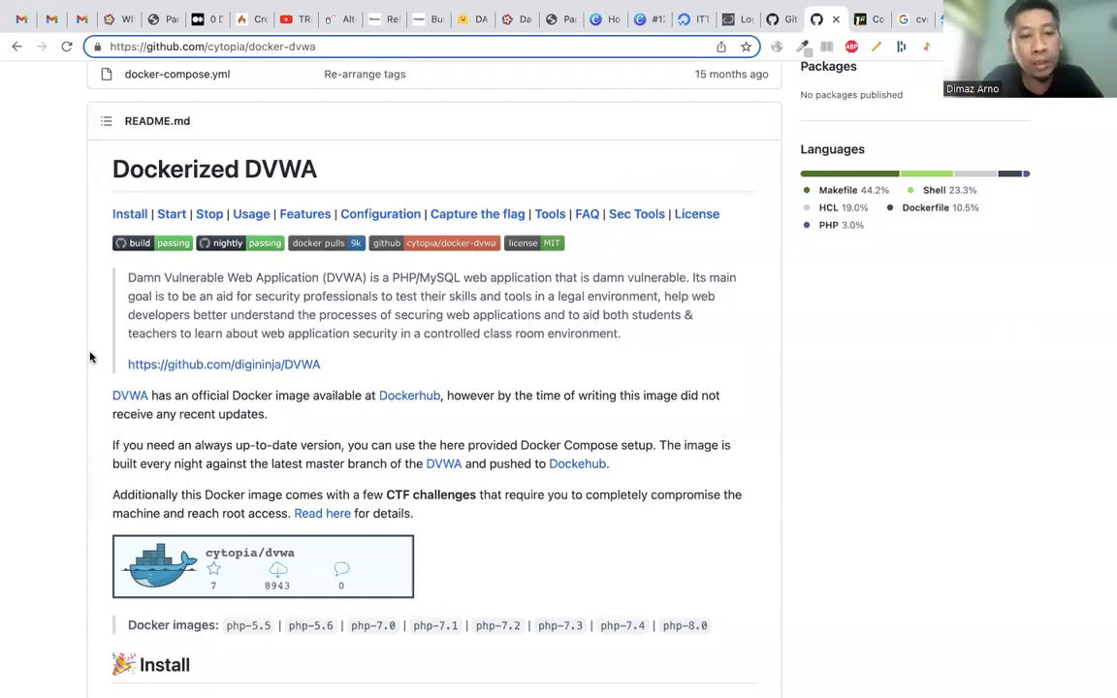
left_click(945, 19)
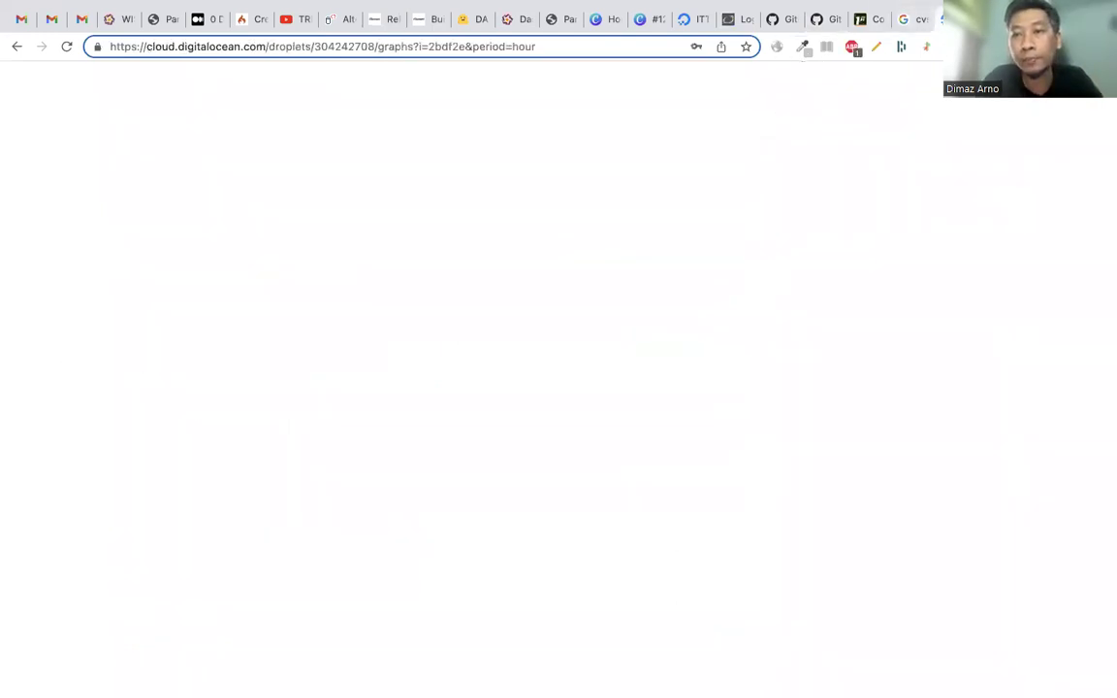
- In the droplet terminal, run apt-get install docker and confirm, installing docker and wmdocker 1.5-2
left_click(969, 18)
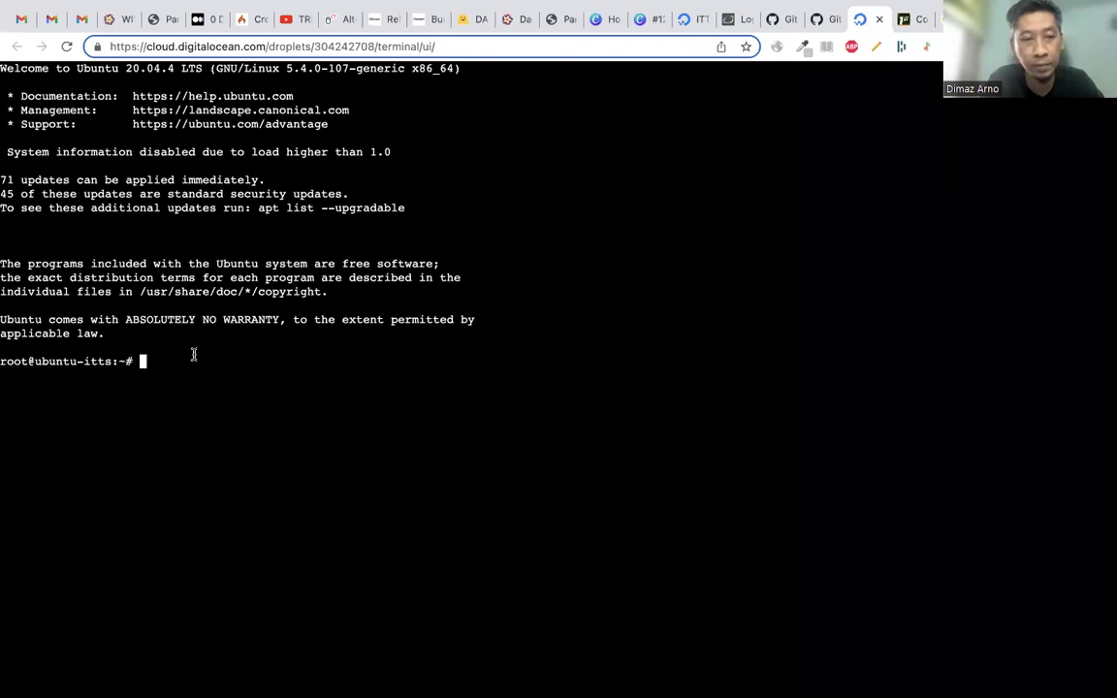
type("apt")
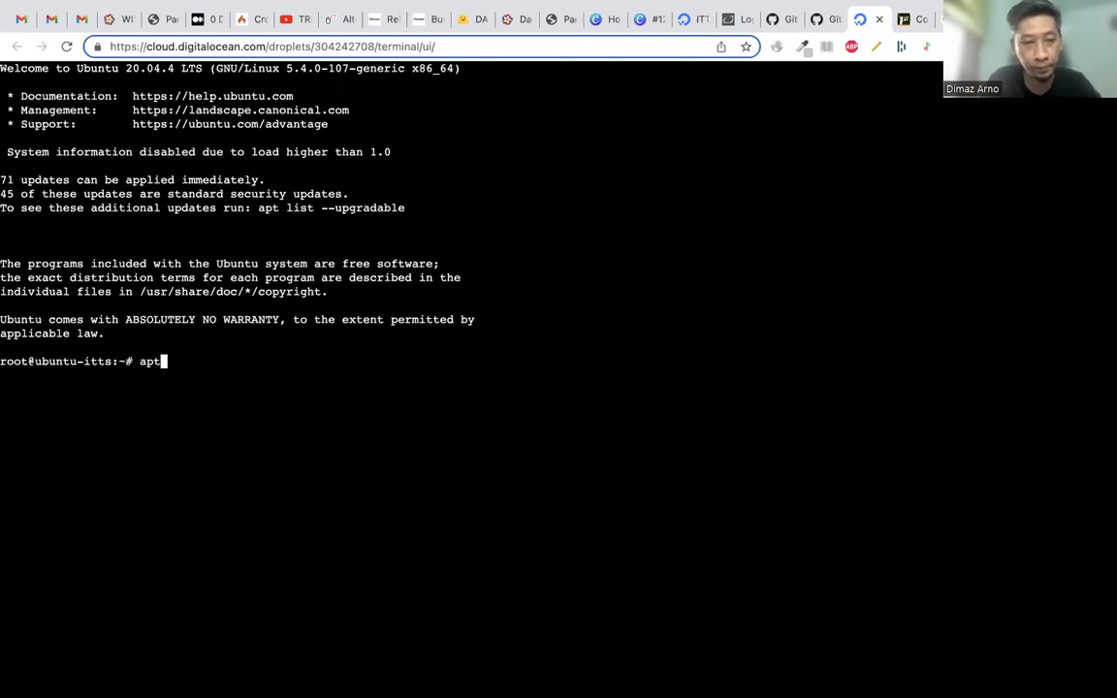
type("-get ")
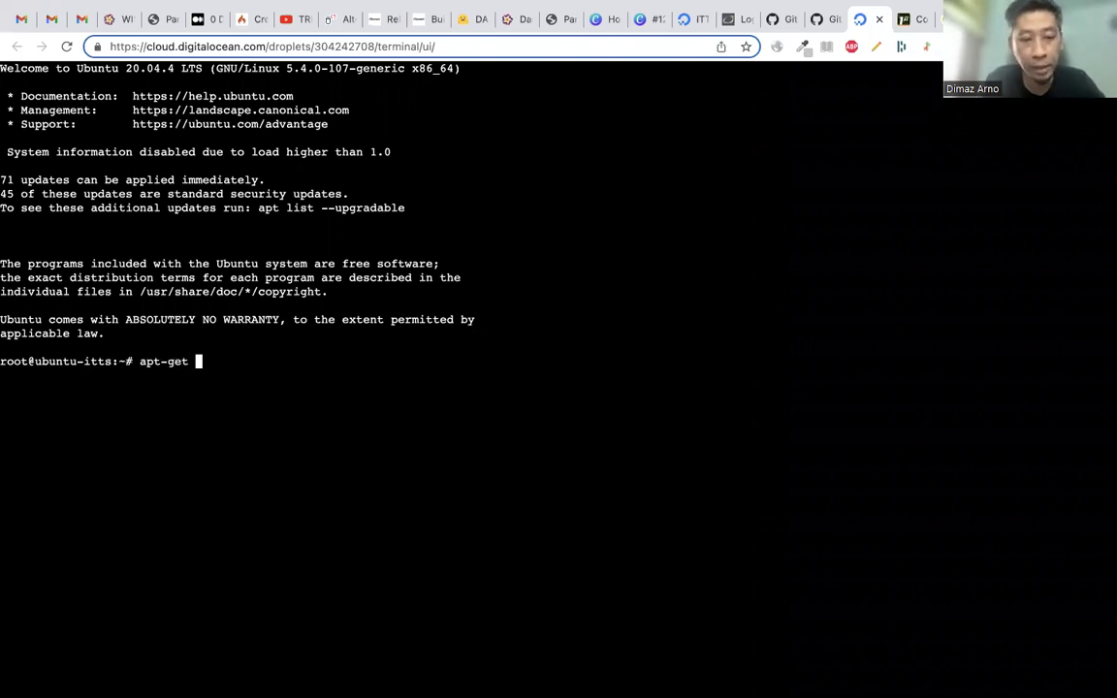
type("install docker")
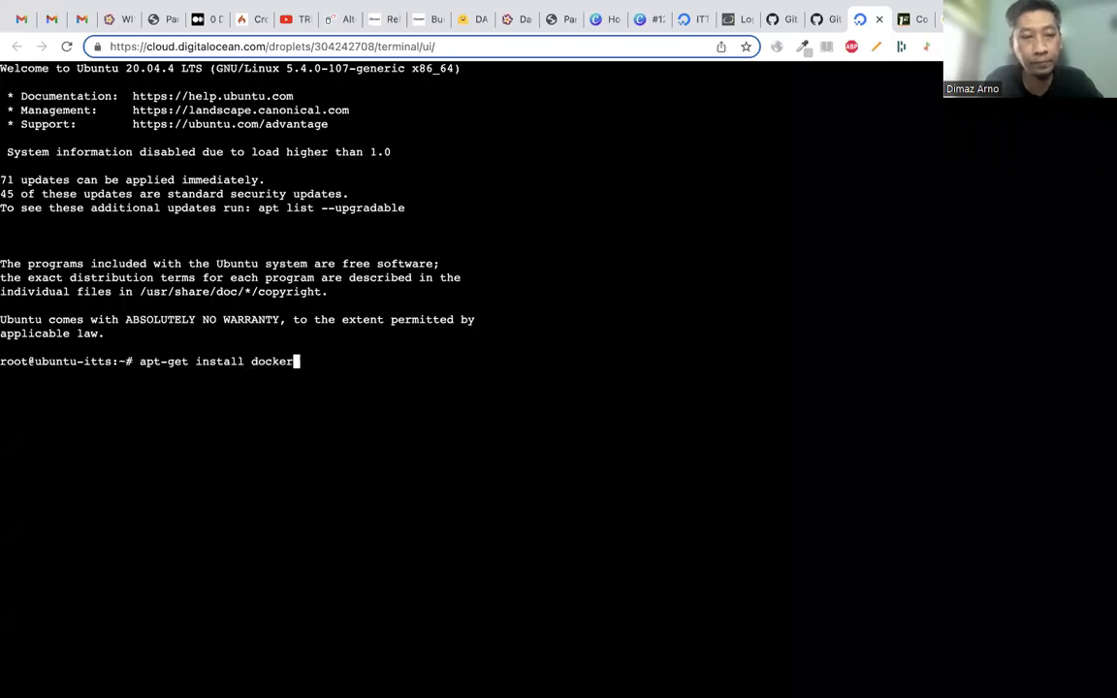
key("Return")
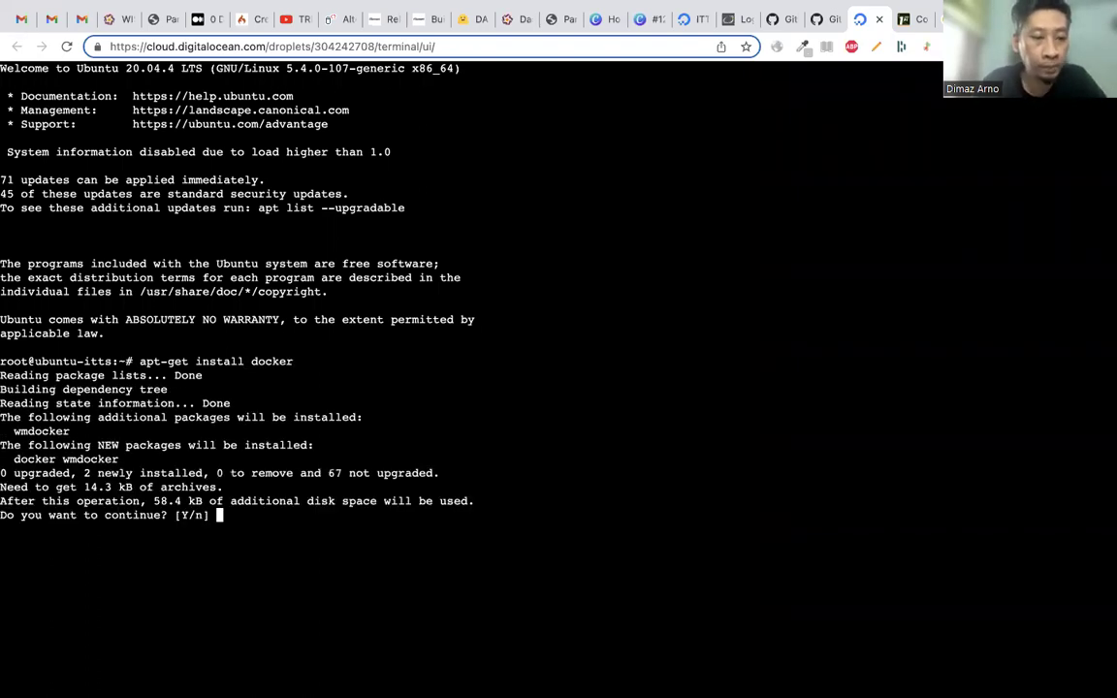
key("Return")
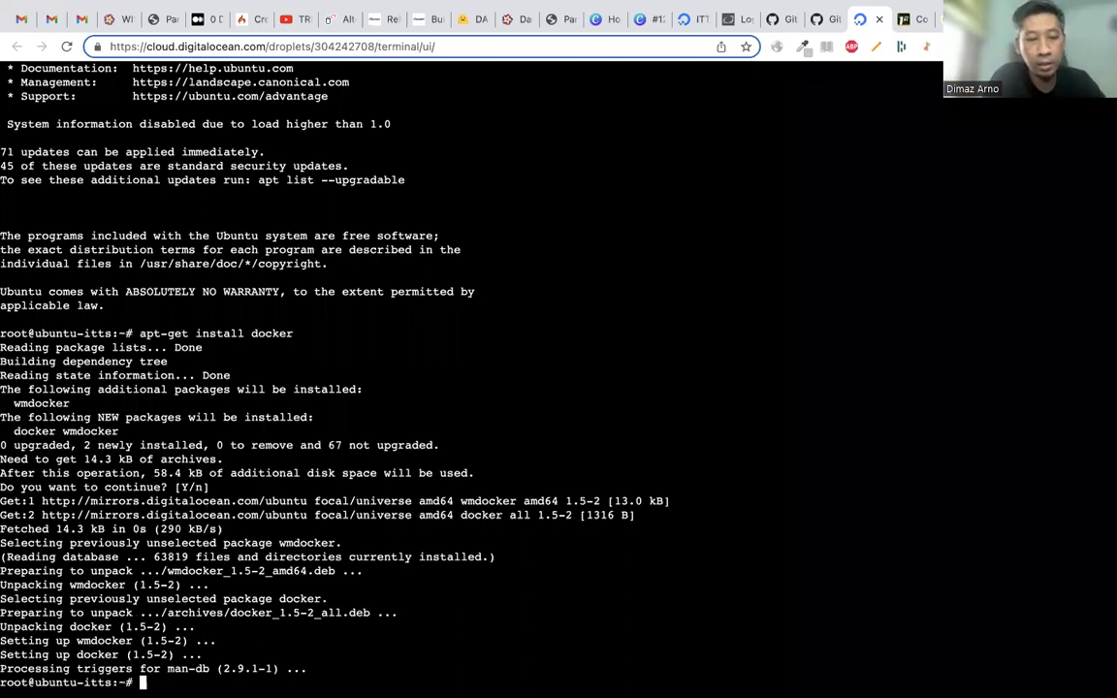
key("Up")
- Run apt-get install docker-compose and answer Y, installing docker-compose 1.25.0-1 and docker.io 20.10.12
type("-compose")
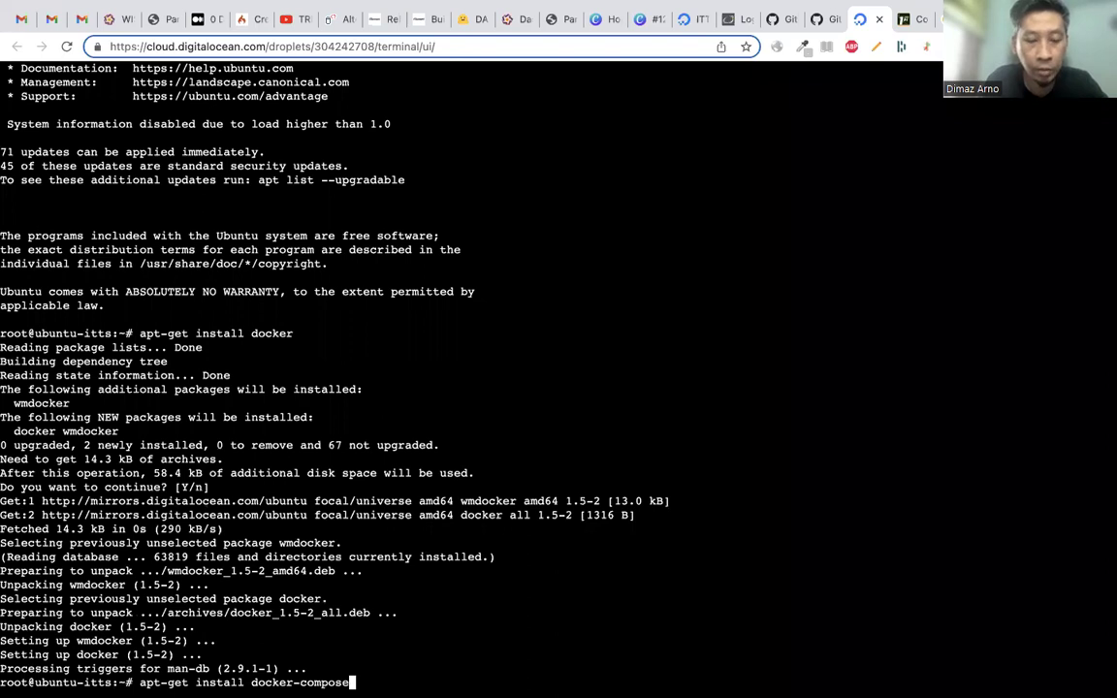
key("Return")
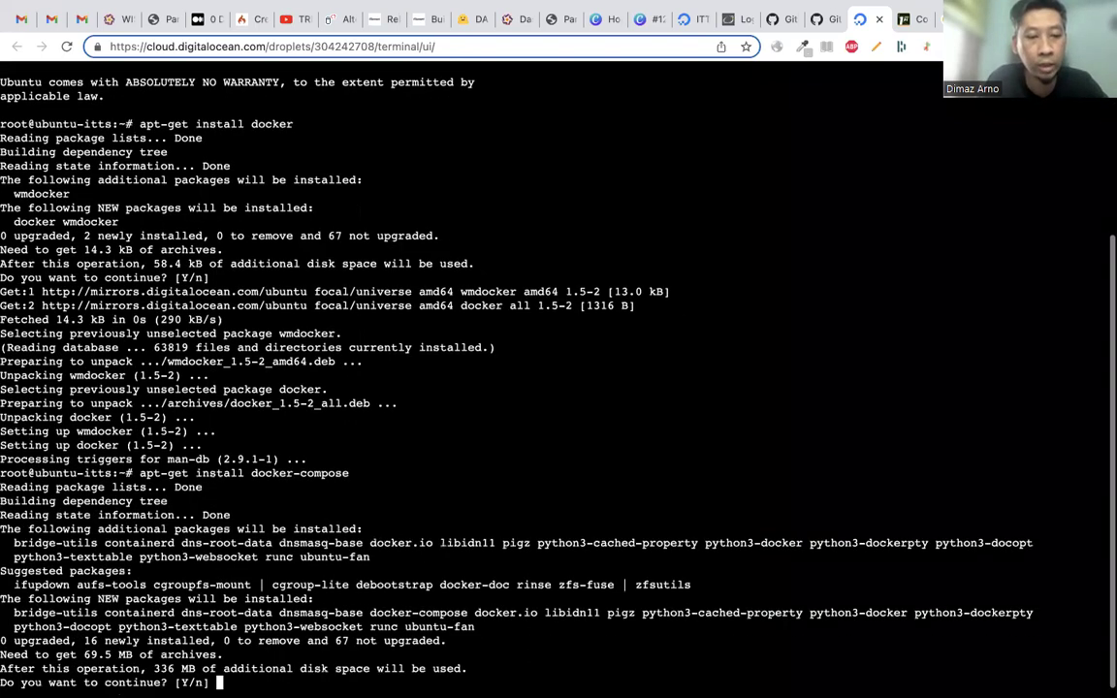
type("Y")
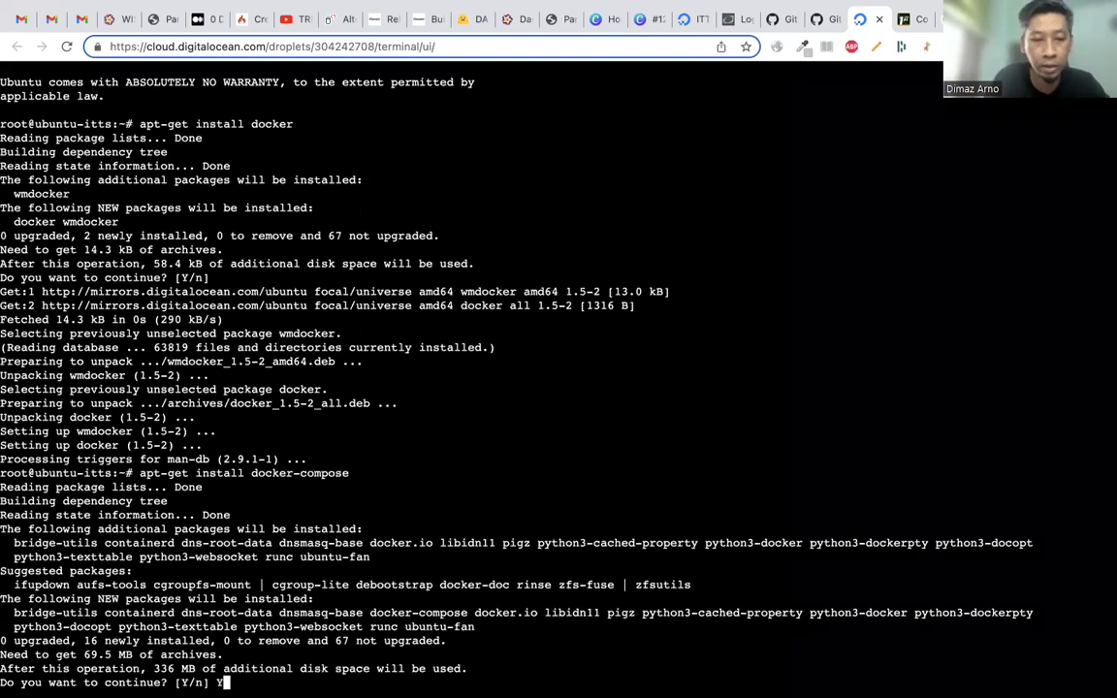
key("Return")
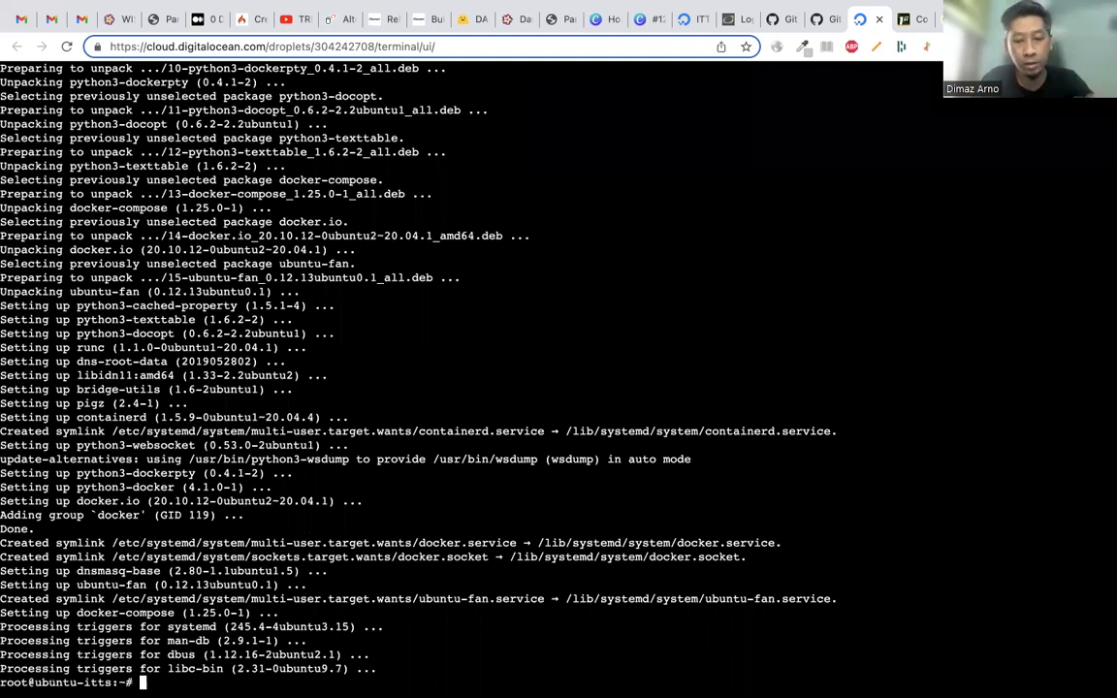
type("ls")
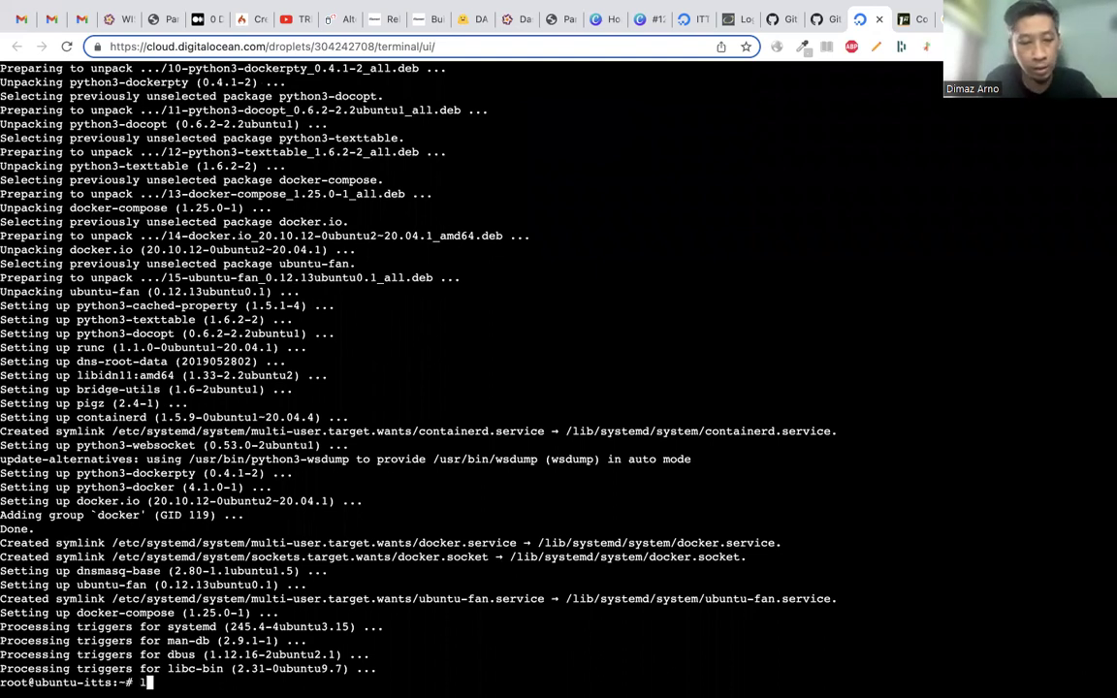
key("BackSpace")
key("BackSpace")
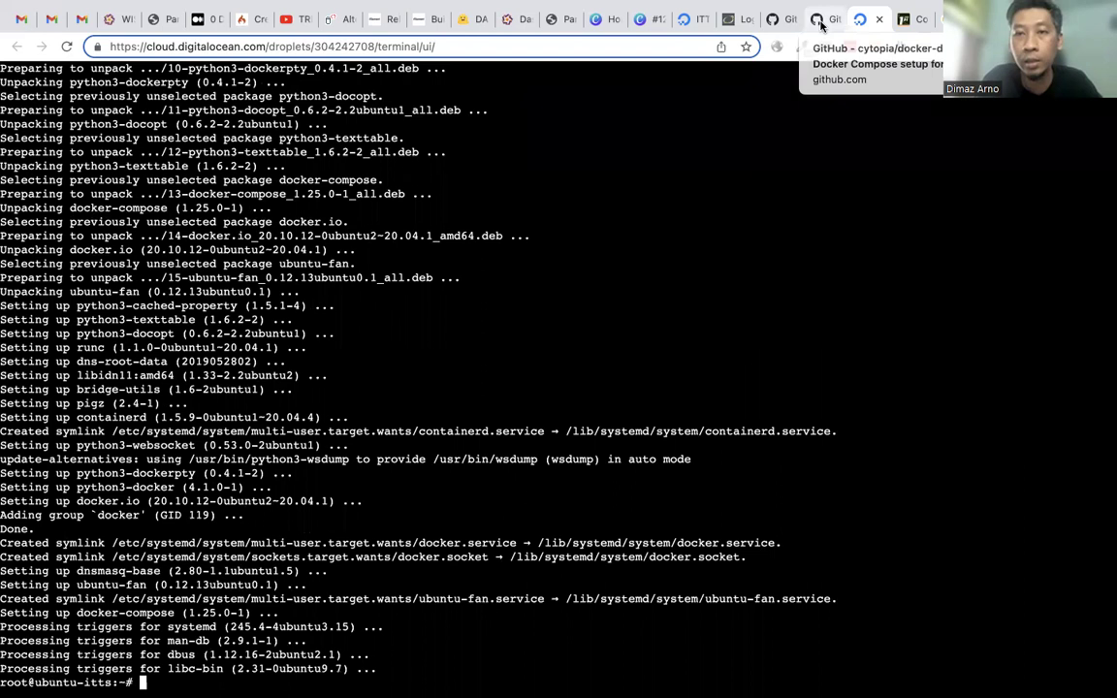
- Return to the cytopia/docker-dvwa README and locate the Install section's git clone and make start lines
left_click(821, 21)
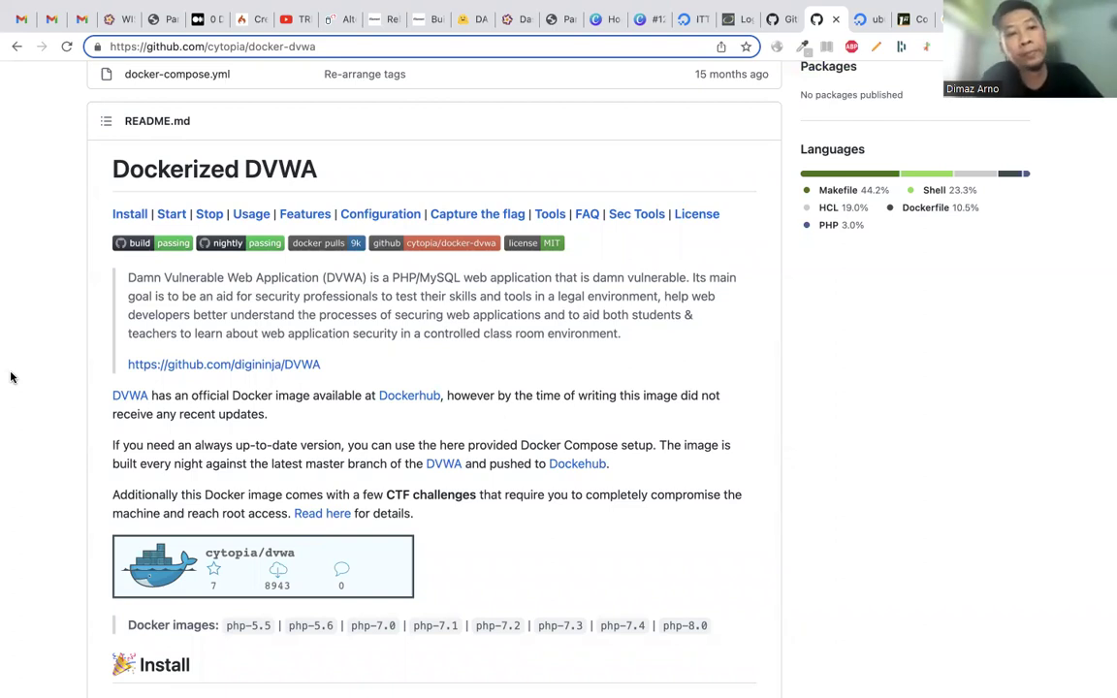
scroll(12, 377, "down", 2)
scroll(12, 377, "down", 6)
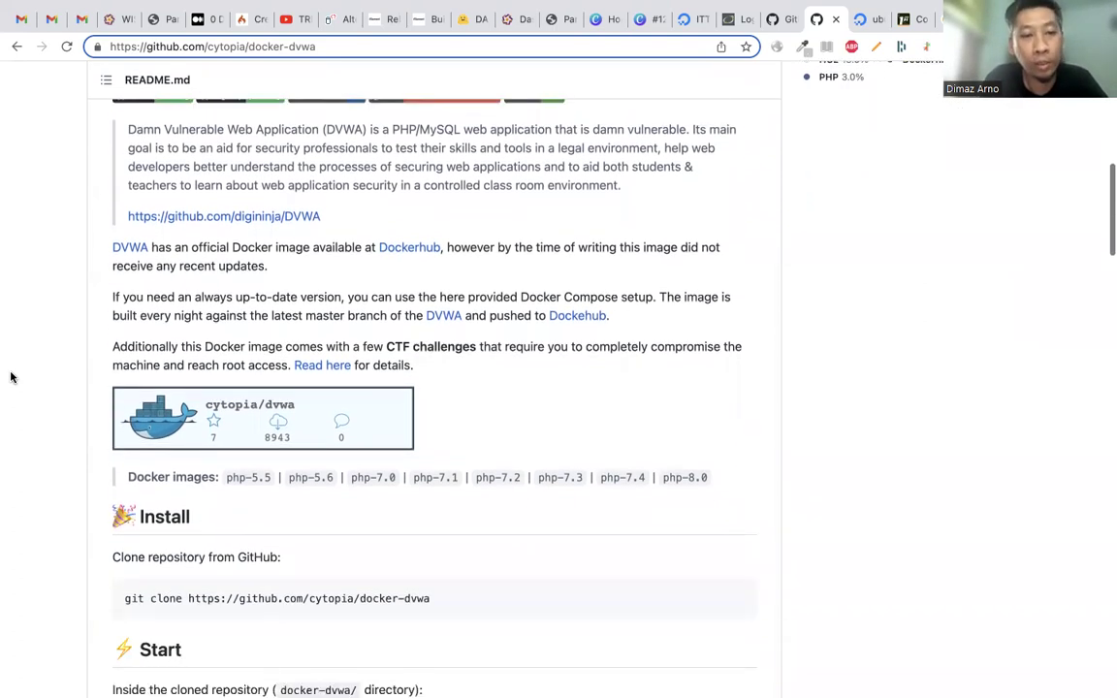
left_click(324, 45)
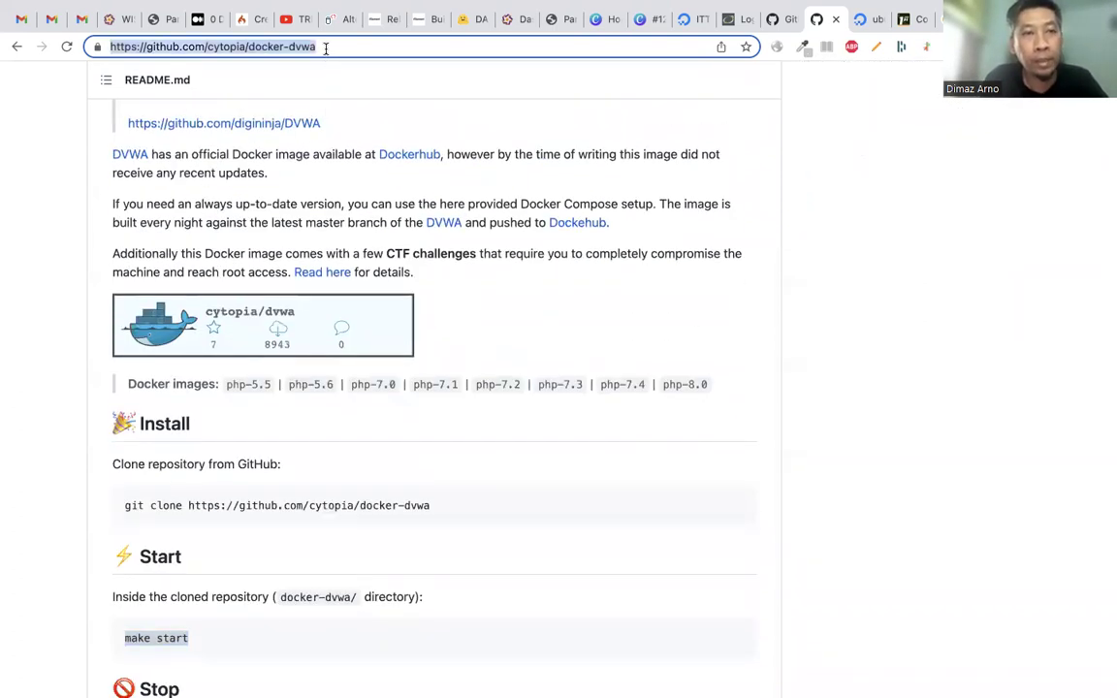
left_click(78, 250)
scroll(42, 281, "down", 1)
scroll(41, 281, "down", 6)
triple_click(132, 301)
left_click(581, 271)
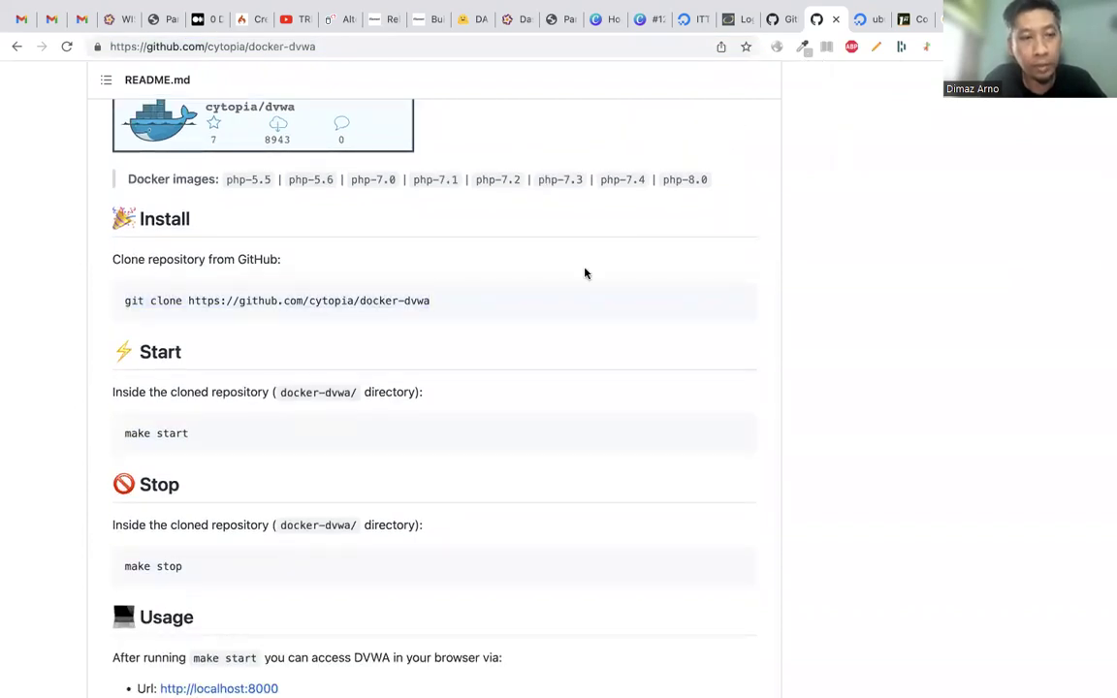
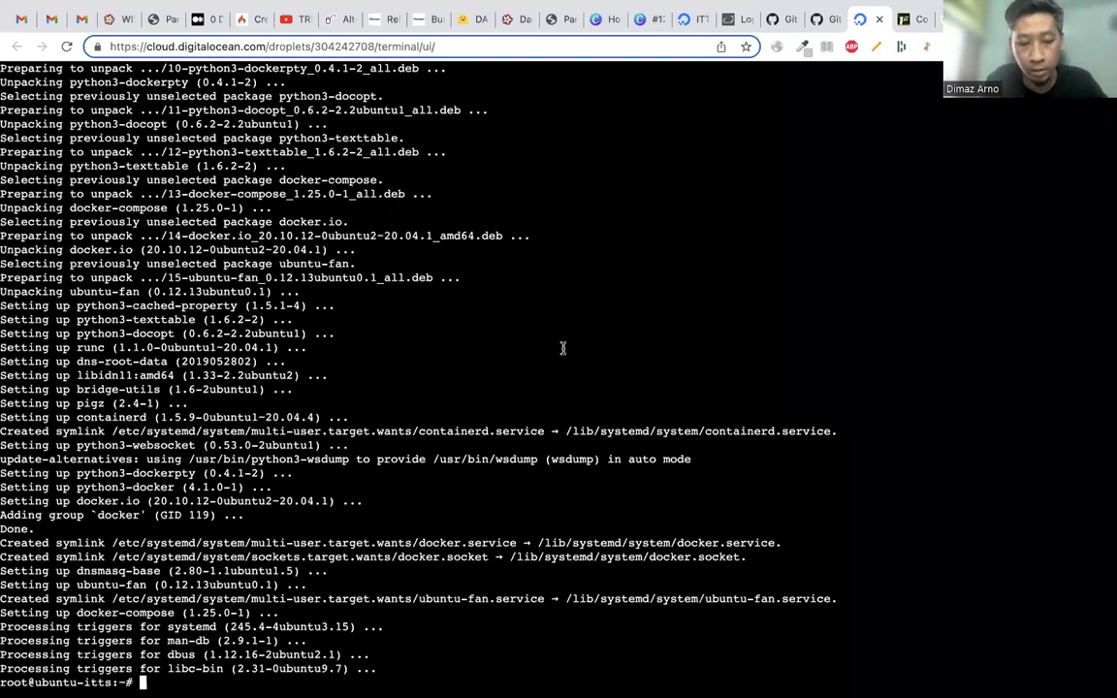
- Confirm git 2.25.1 with git -v and git --version, then cancel the apt-get install git
type("git -v")
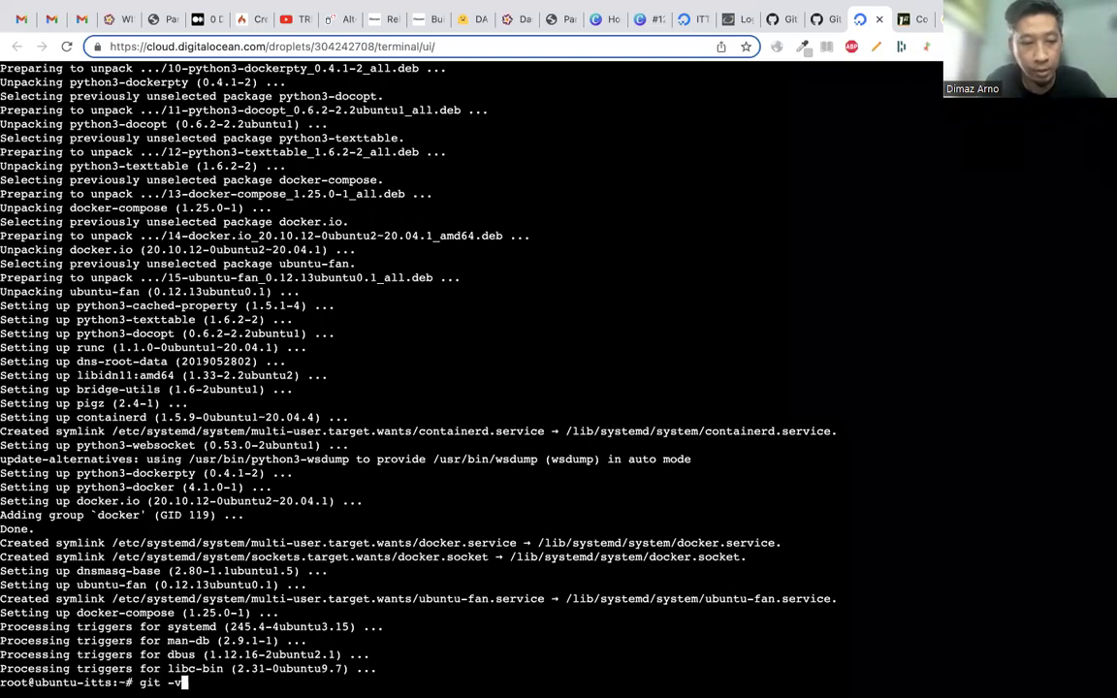
key("Return")
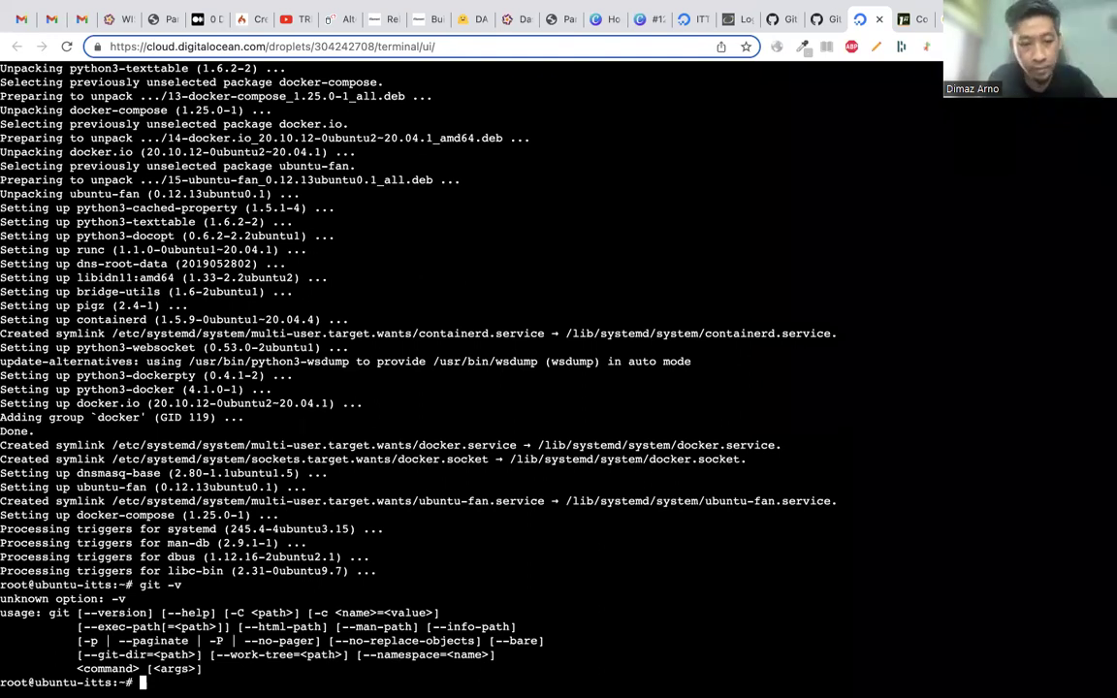
type("git -")
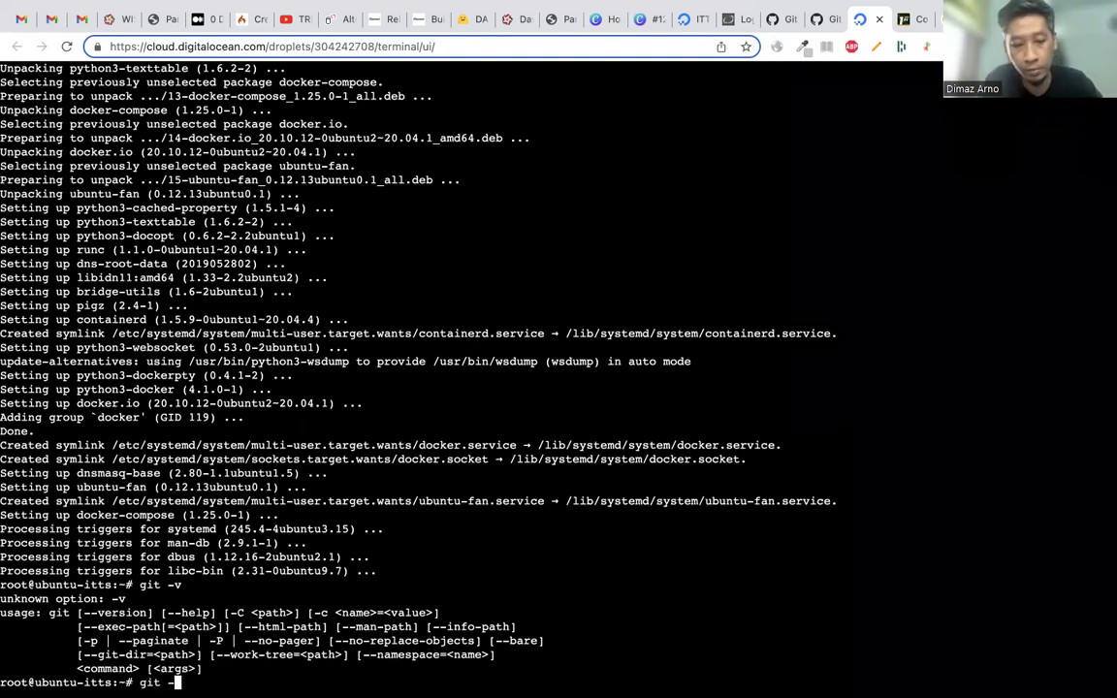
type("-version")
key("Return")
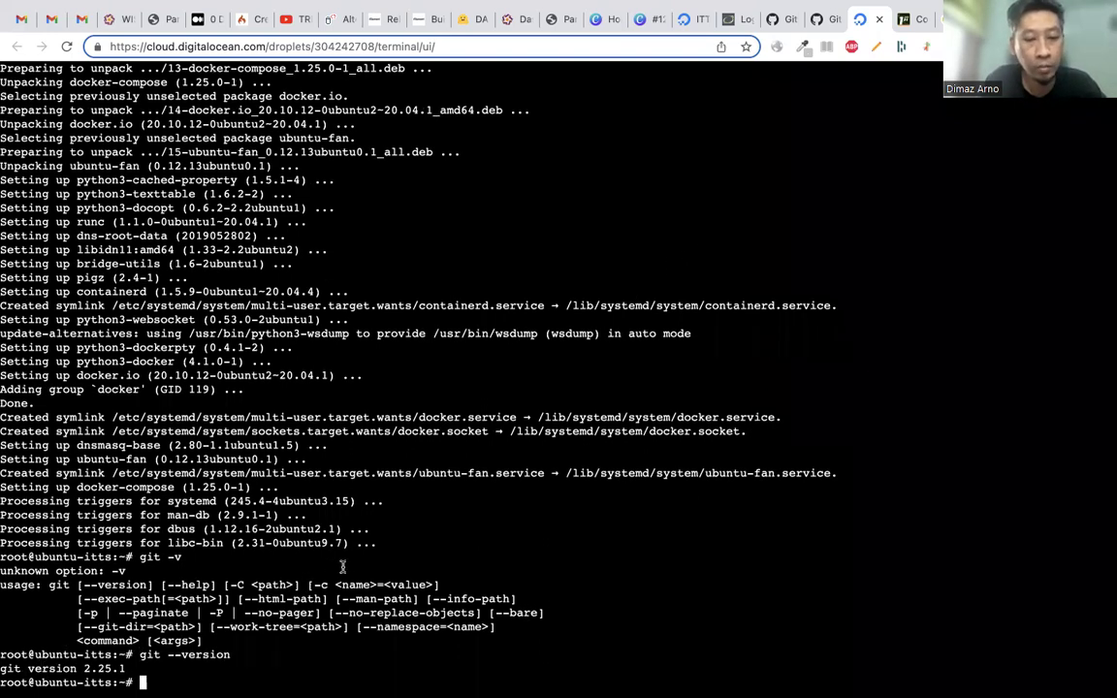
type("apt-")
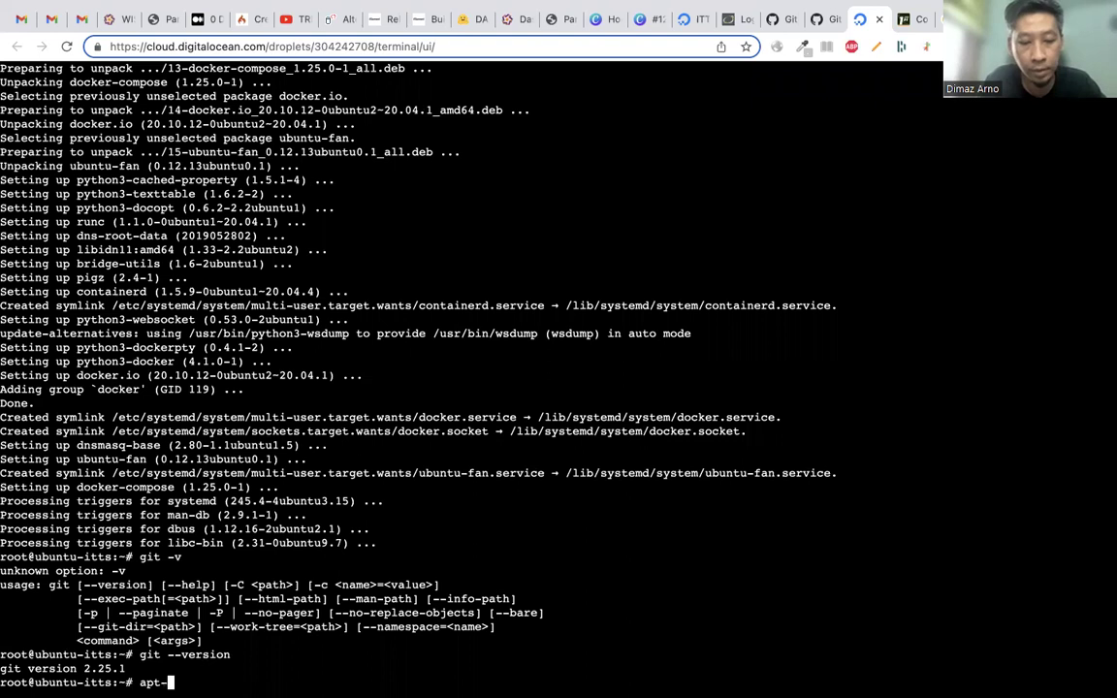
type("get ")
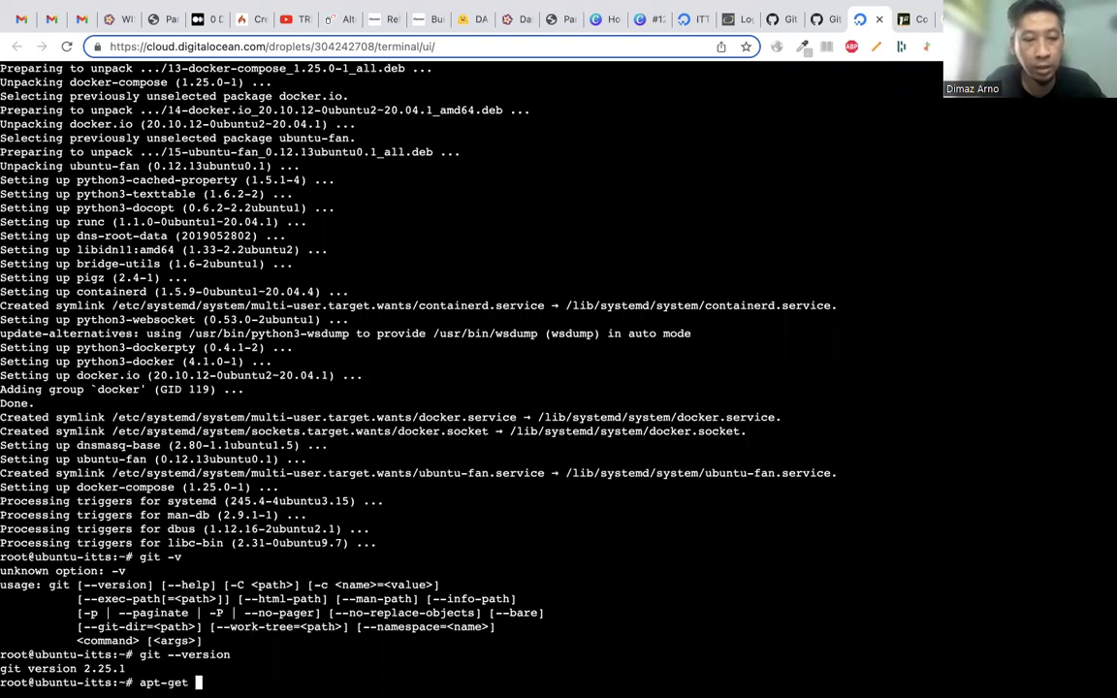
type("install git")
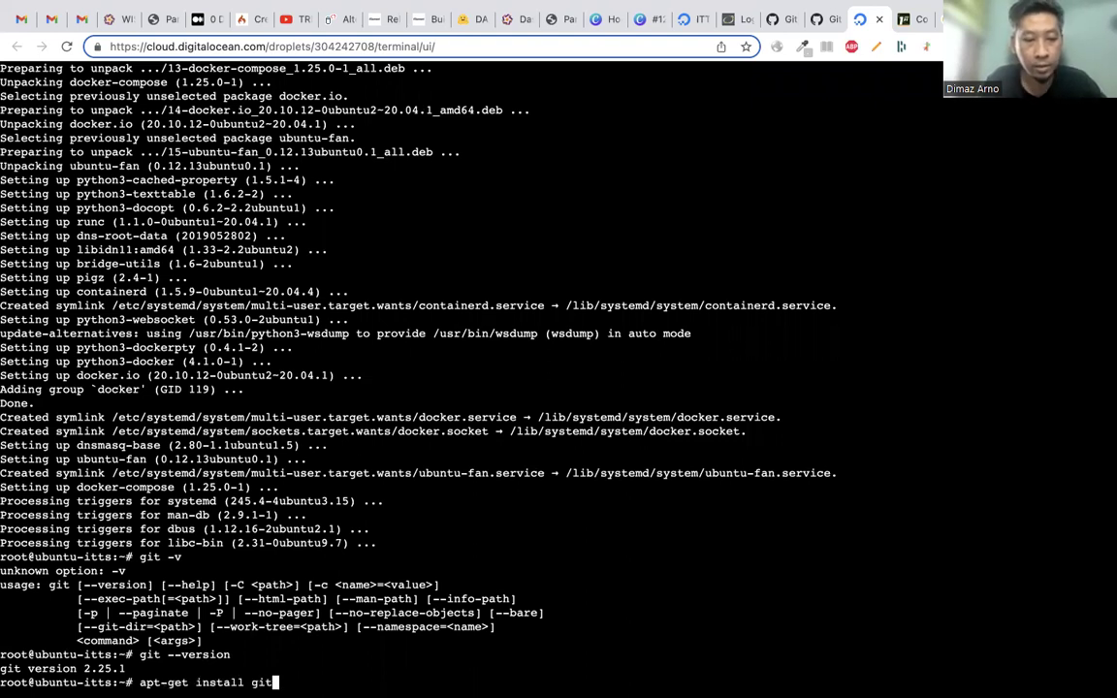
key("ctrl+c")
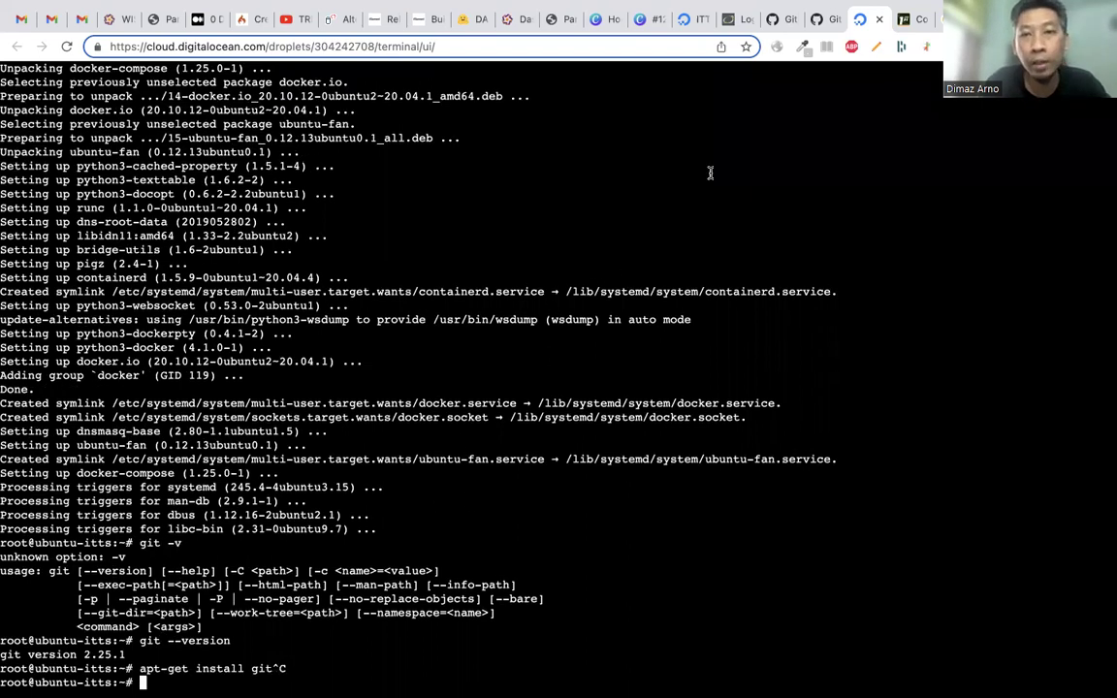
key("ctrl+shift+Tab")
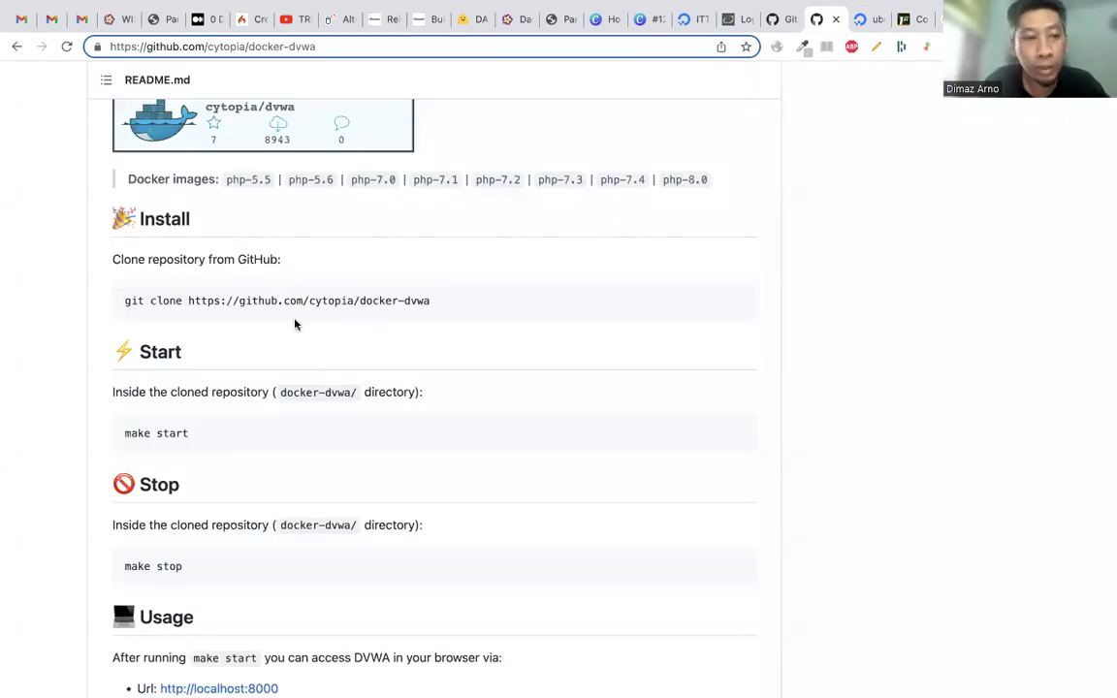
double_click(127, 303)
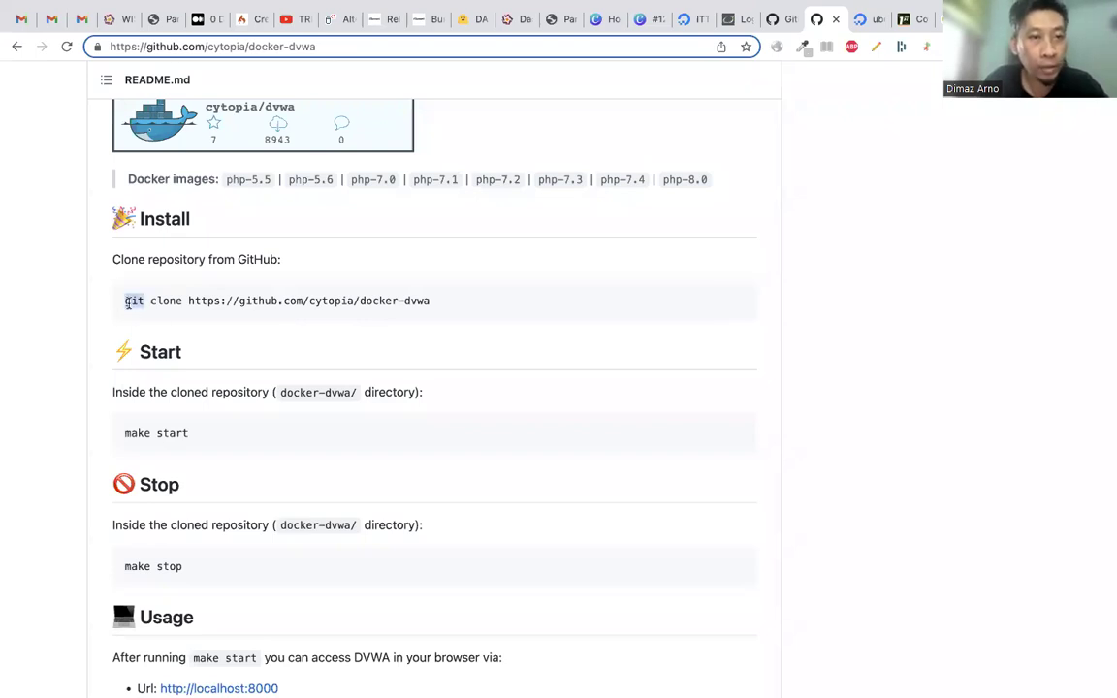
left_click_drag(451, 301, 125, 297)
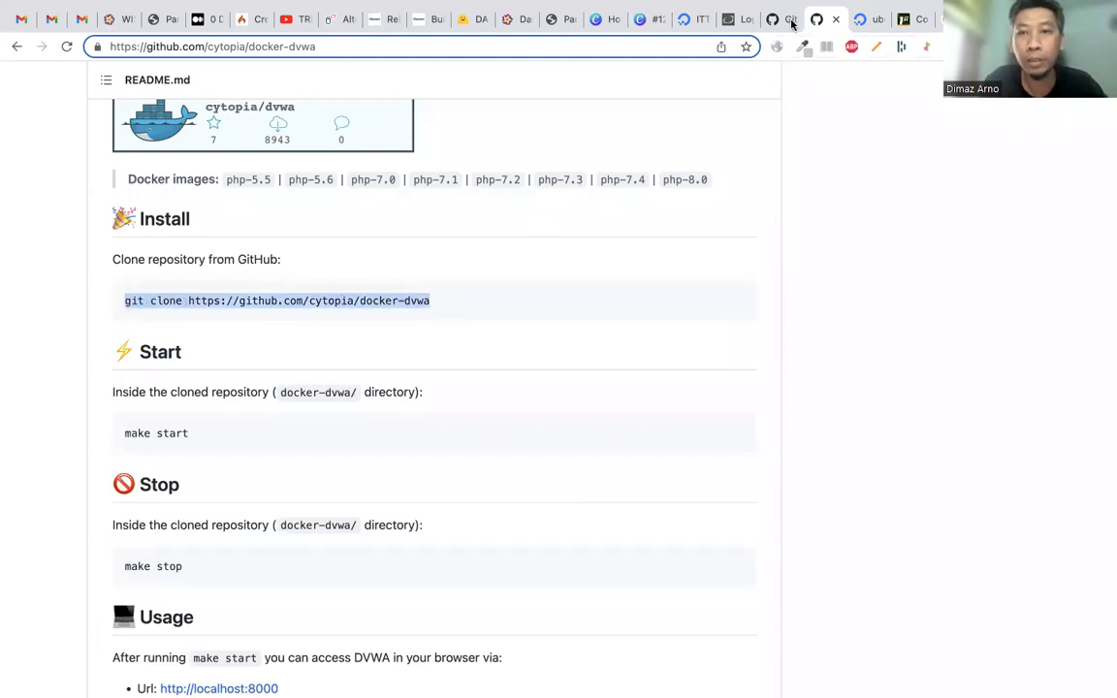
left_click(861, 18)
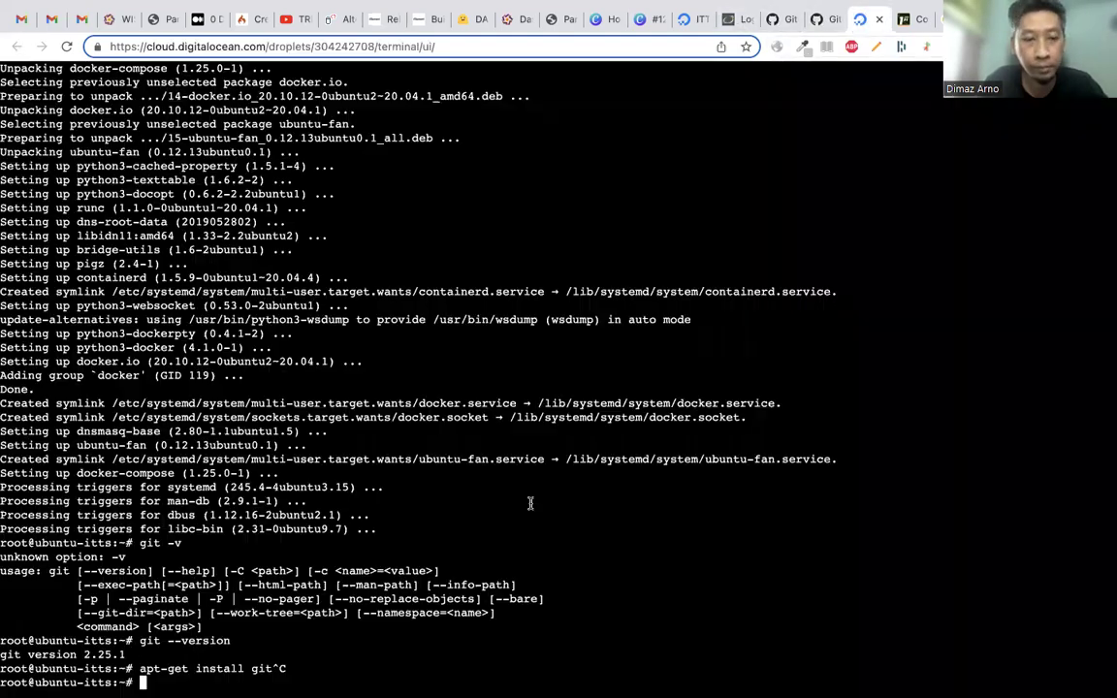
key("ctrl+v")
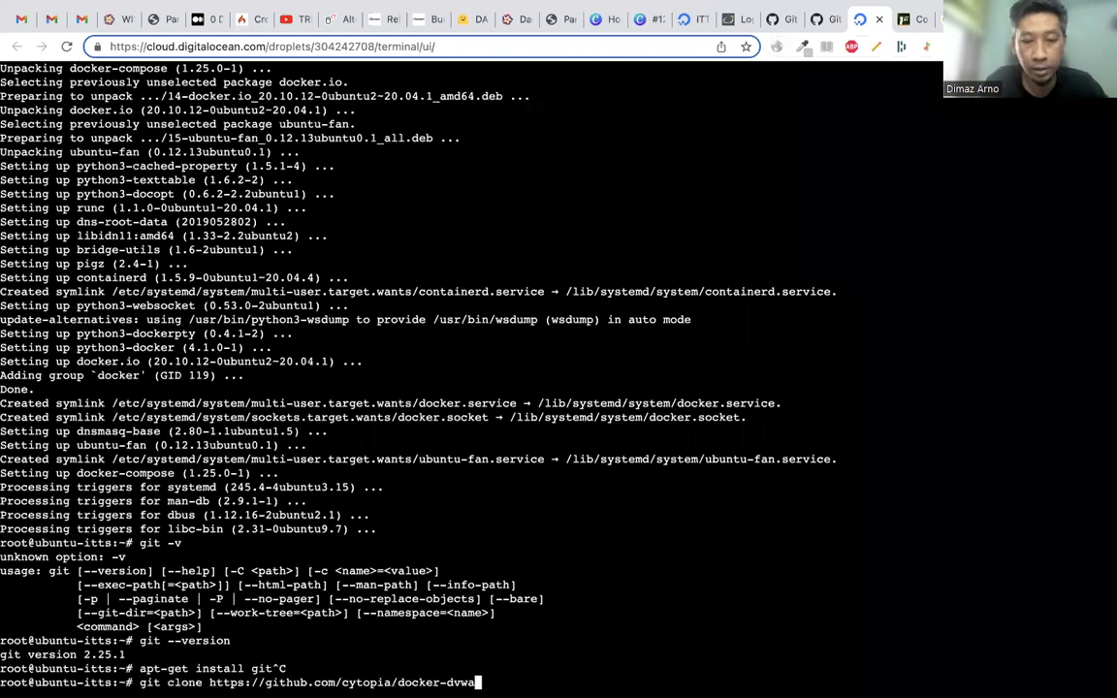
key("Return")
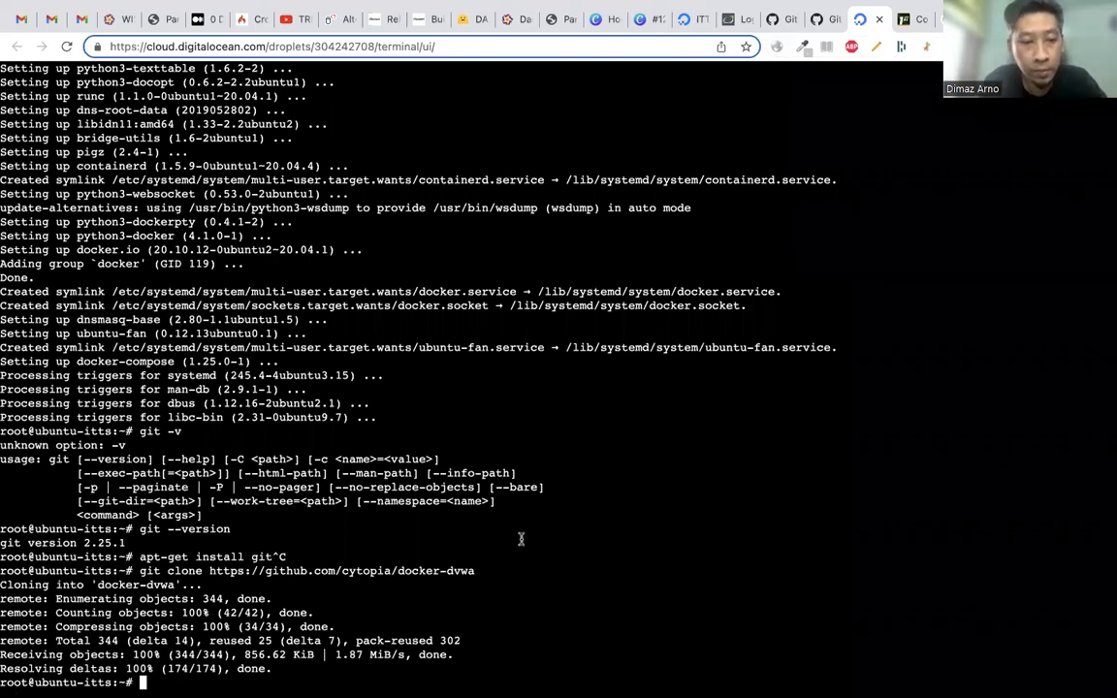
type("ls")
key("Return")
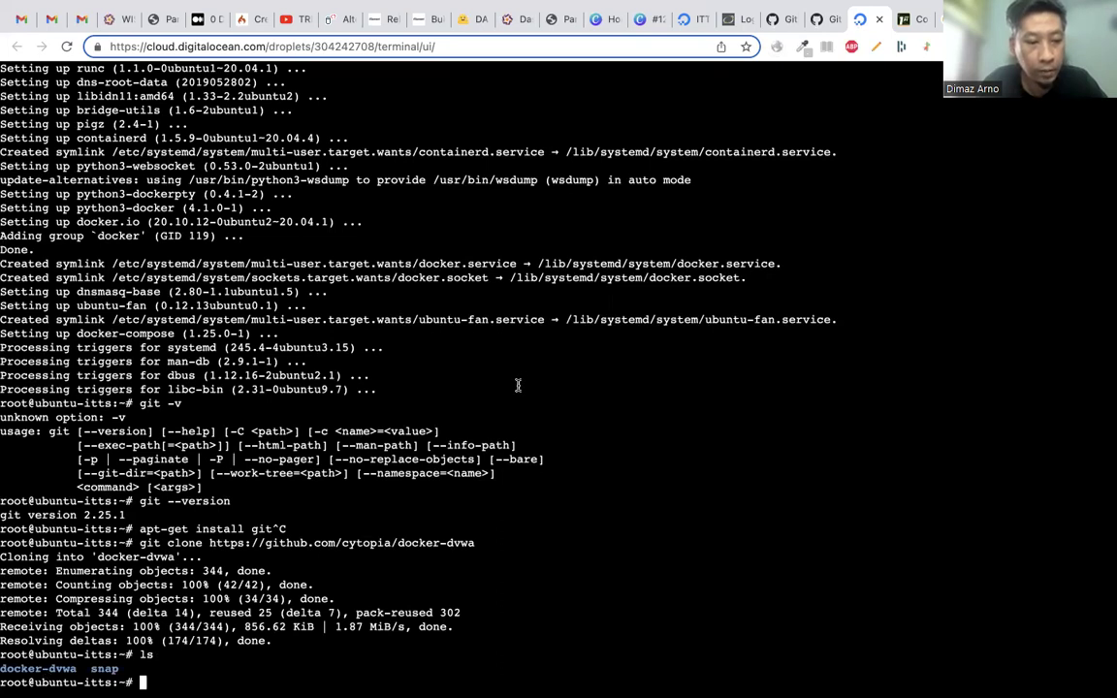
type("cd ")
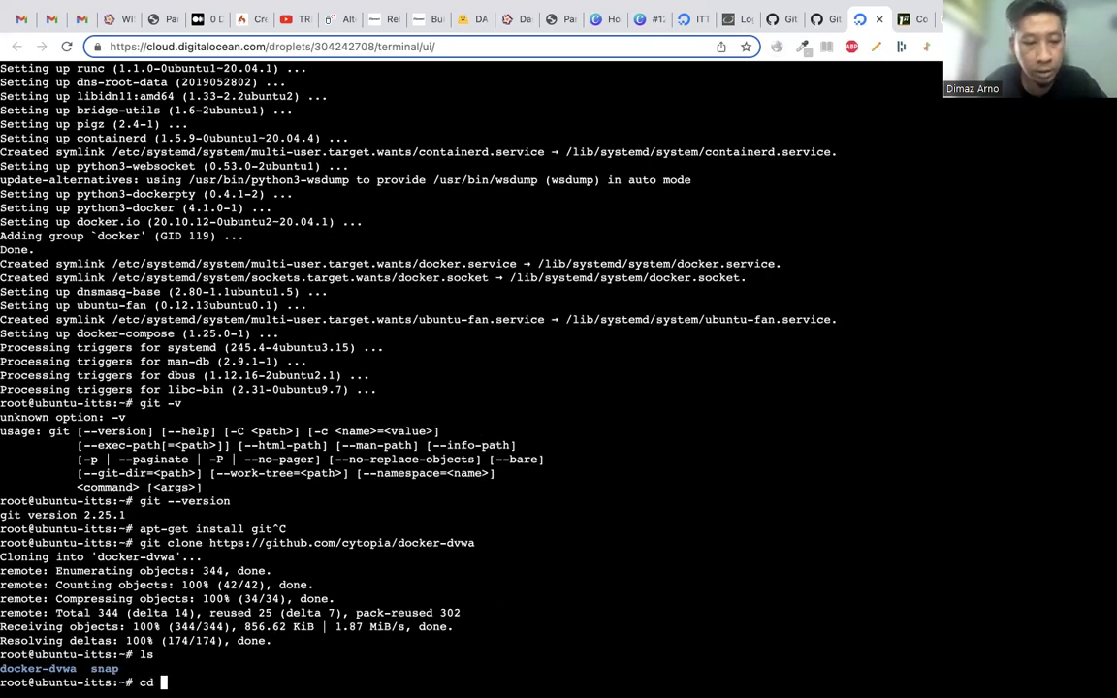
type("dock")
key("Tab")
key("Return")
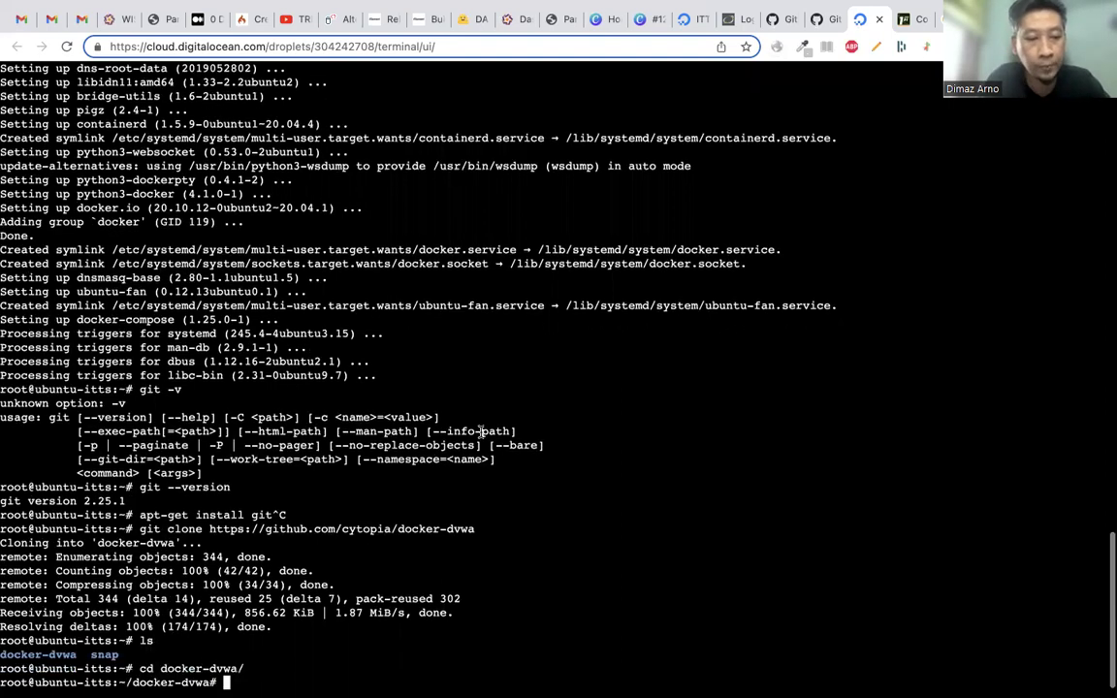
left_click(820, 26)
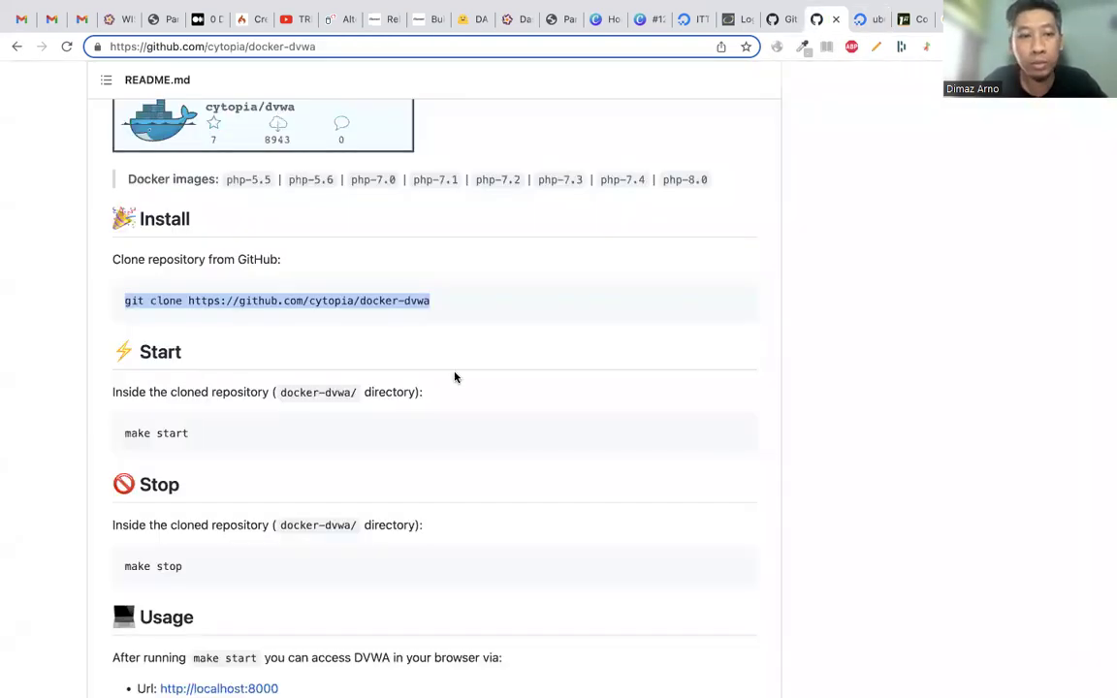
triple_click(164, 433)
double_click(141, 436)
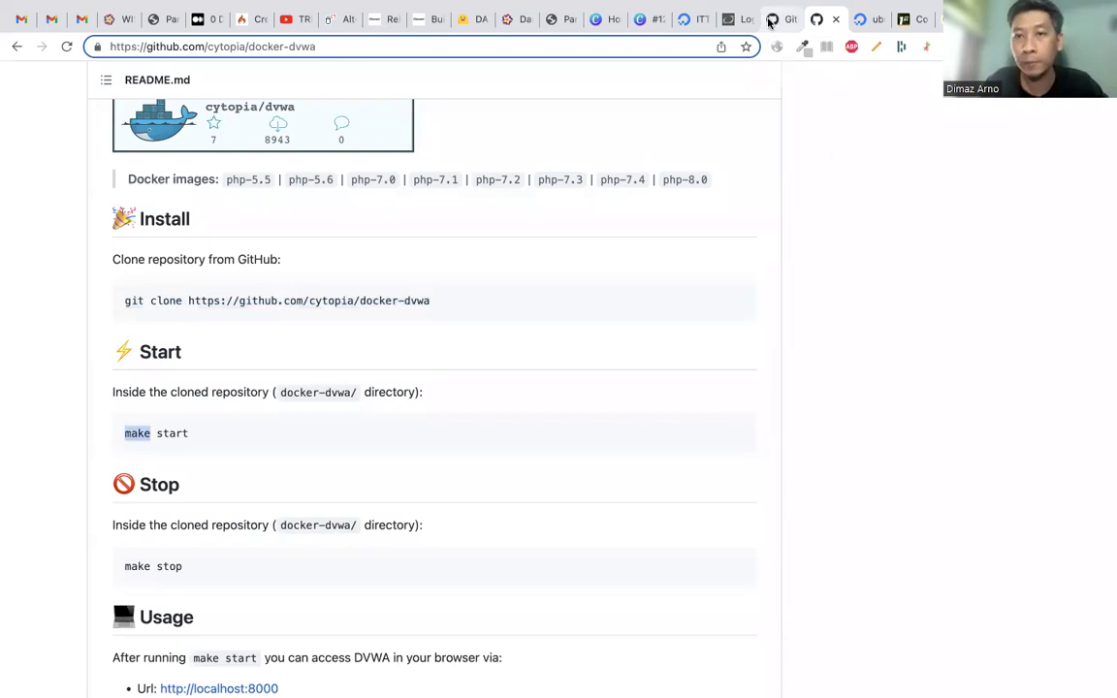
left_click(859, 21)
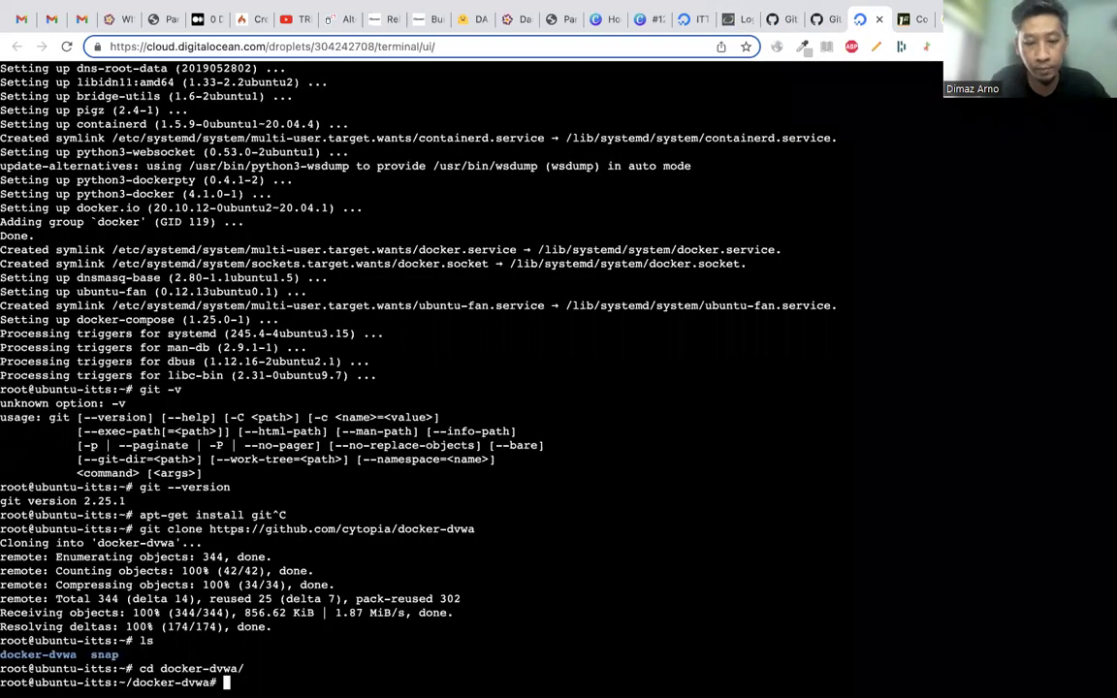
- Install the make package with apt-get after the first make start fails
type("make start")
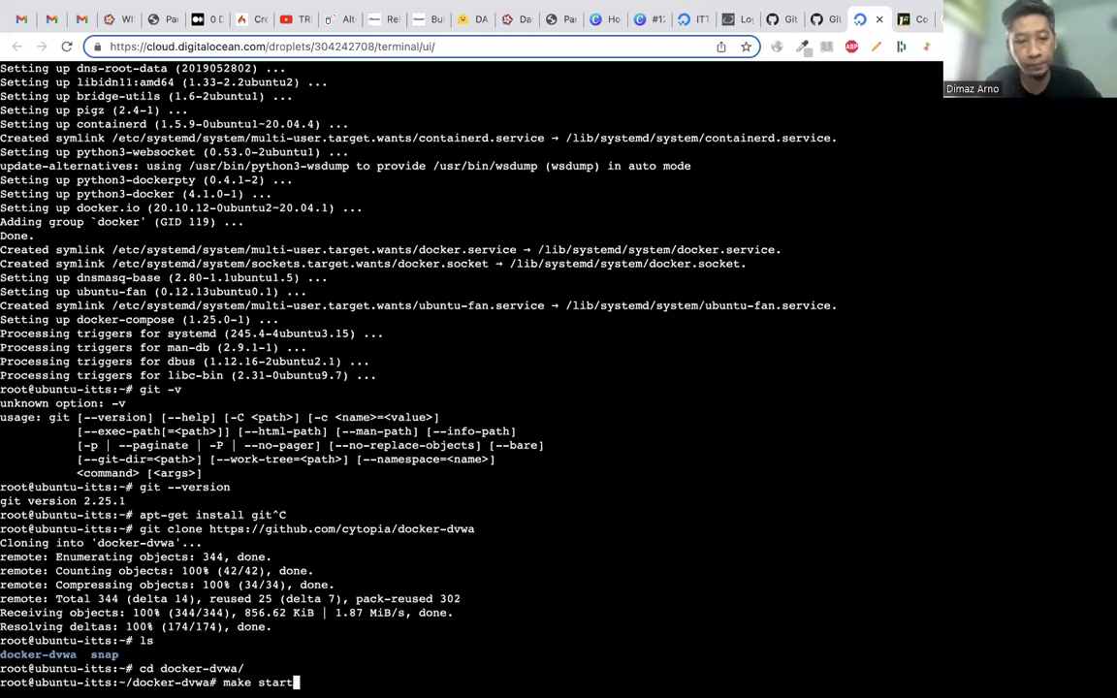
key("Return")
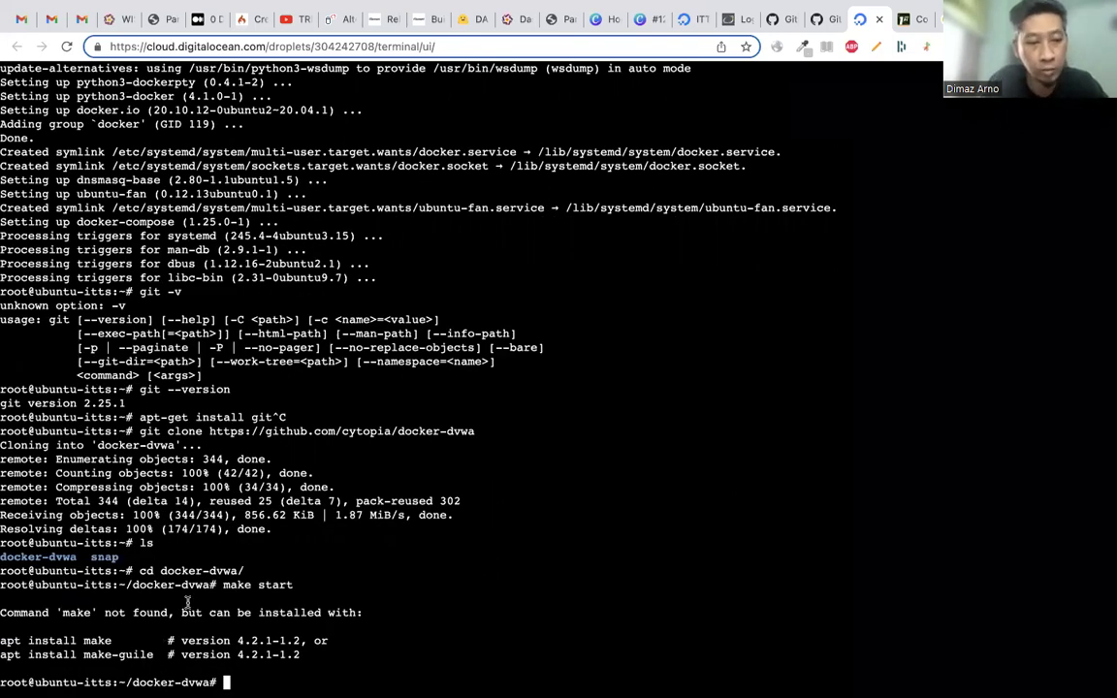
type("apt-get install ")
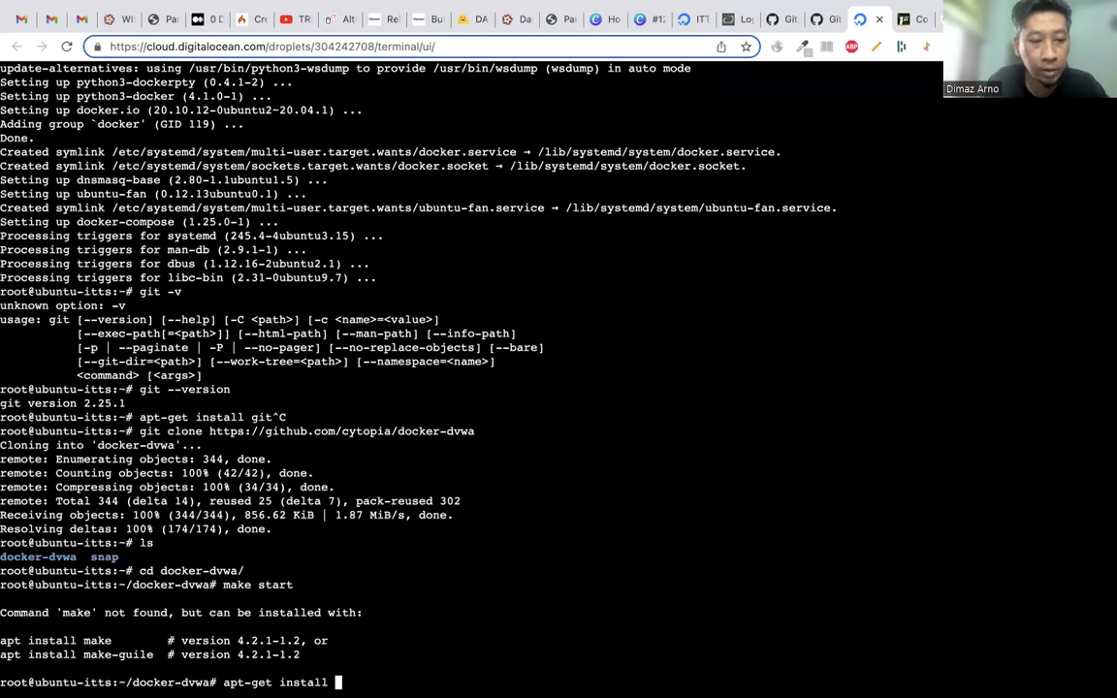
type("make")
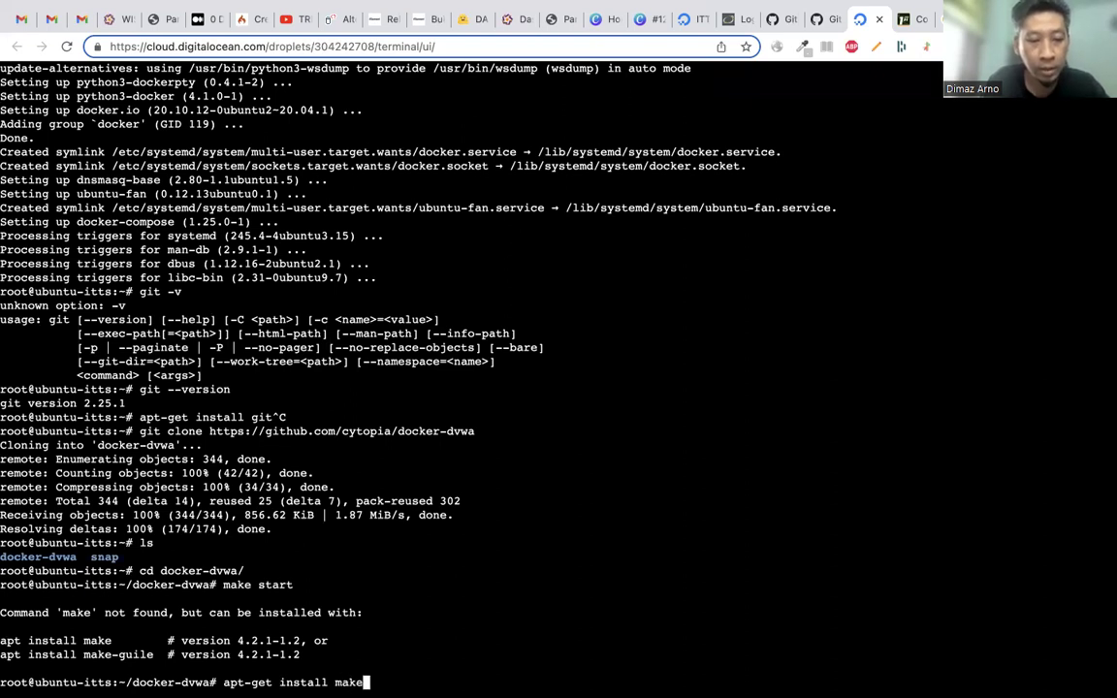
key("Return")
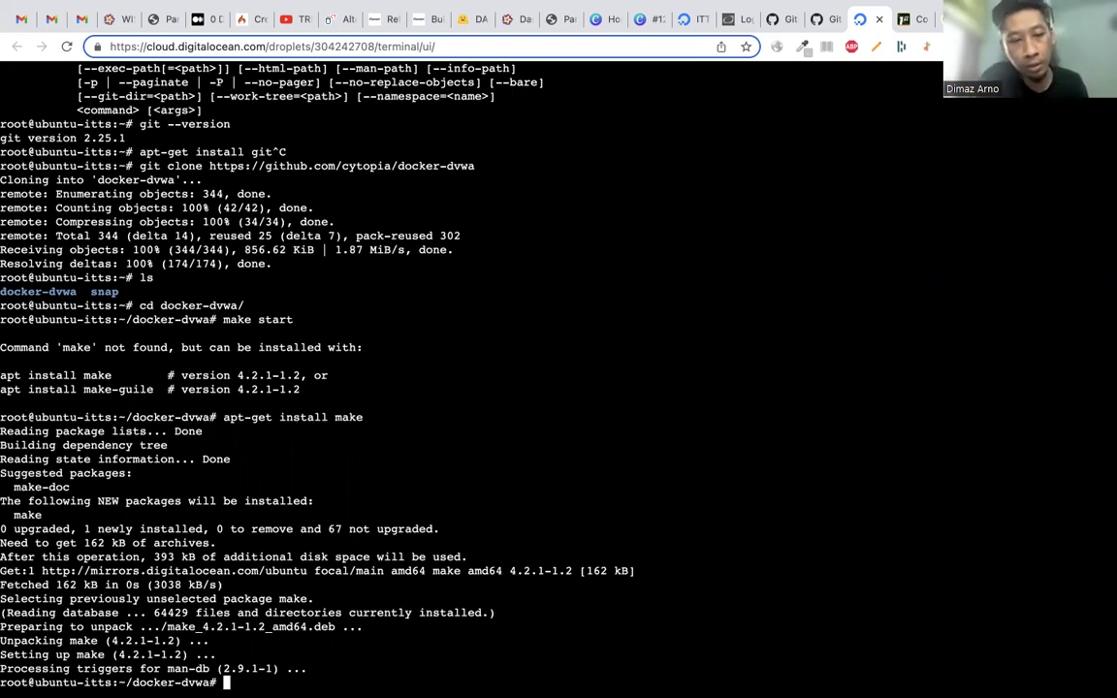
- Run make start in docker-dvwa to pull the php-7.2 and mysql:5.6 images
type("make start")
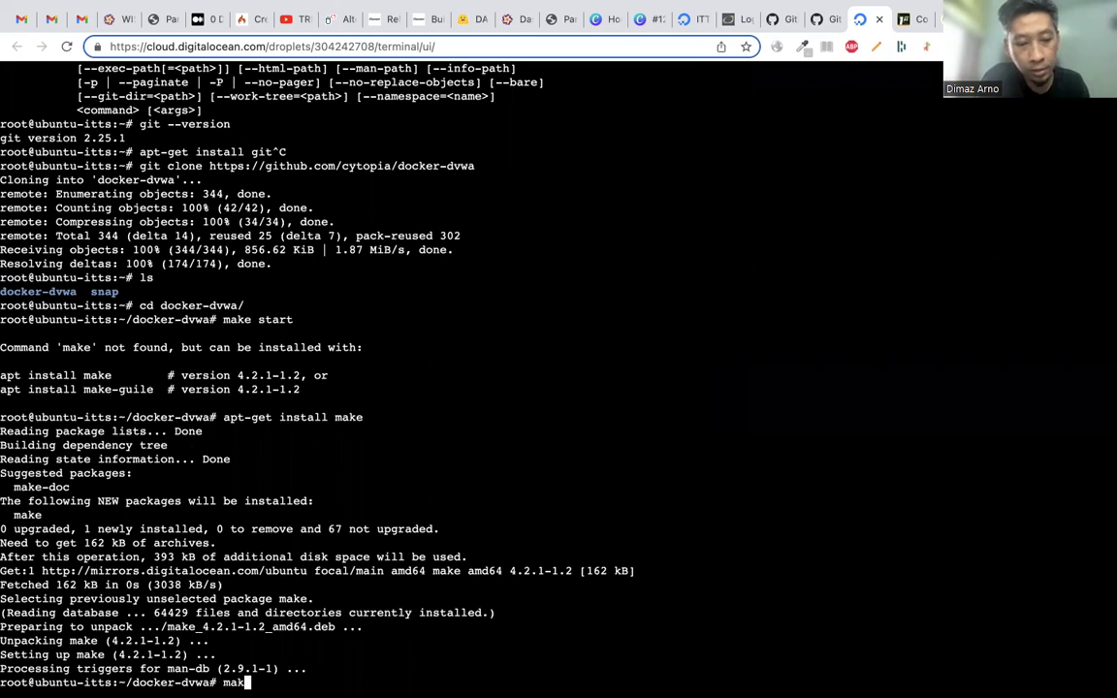
key("Return")
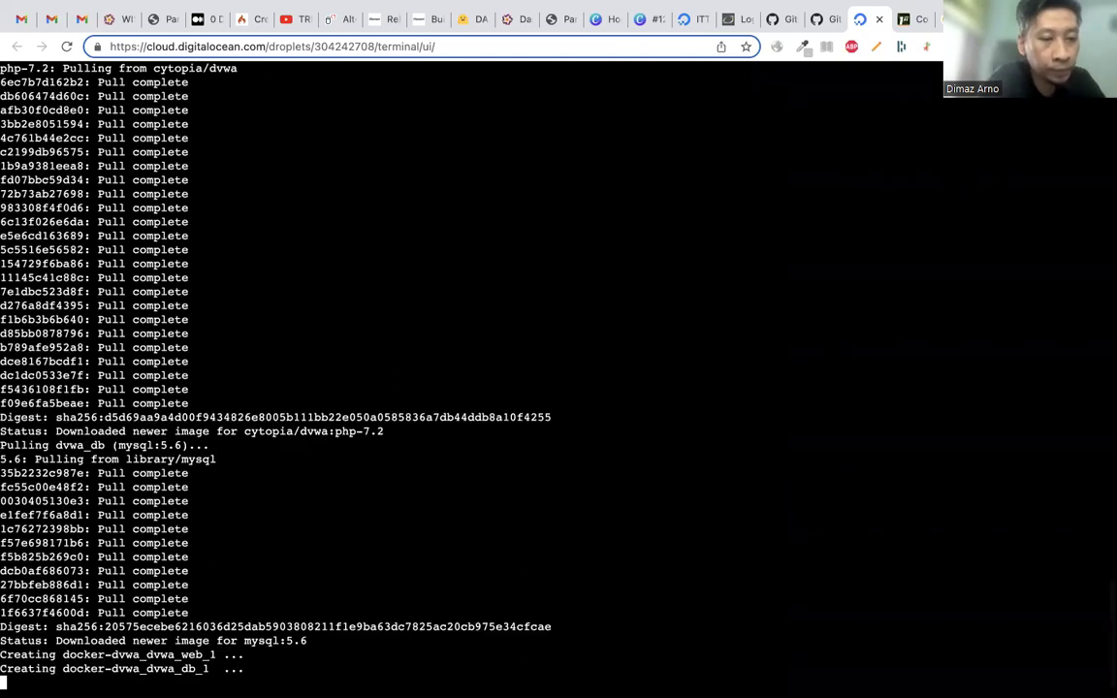
- Review the docker-compose logs for dvwa_web and dvwa_db, then read the README's Usage section
type("docker-compose logs dvwa_web 2>&1 | grep \"Setting\"")
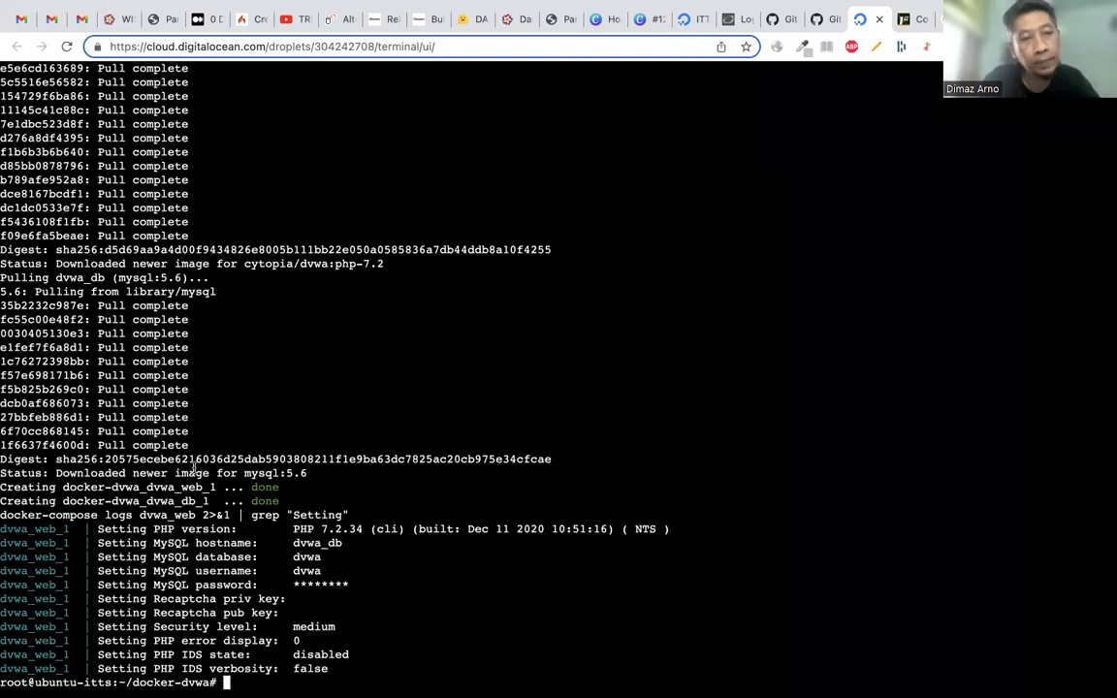
scroll(194, 468, "up", 12)
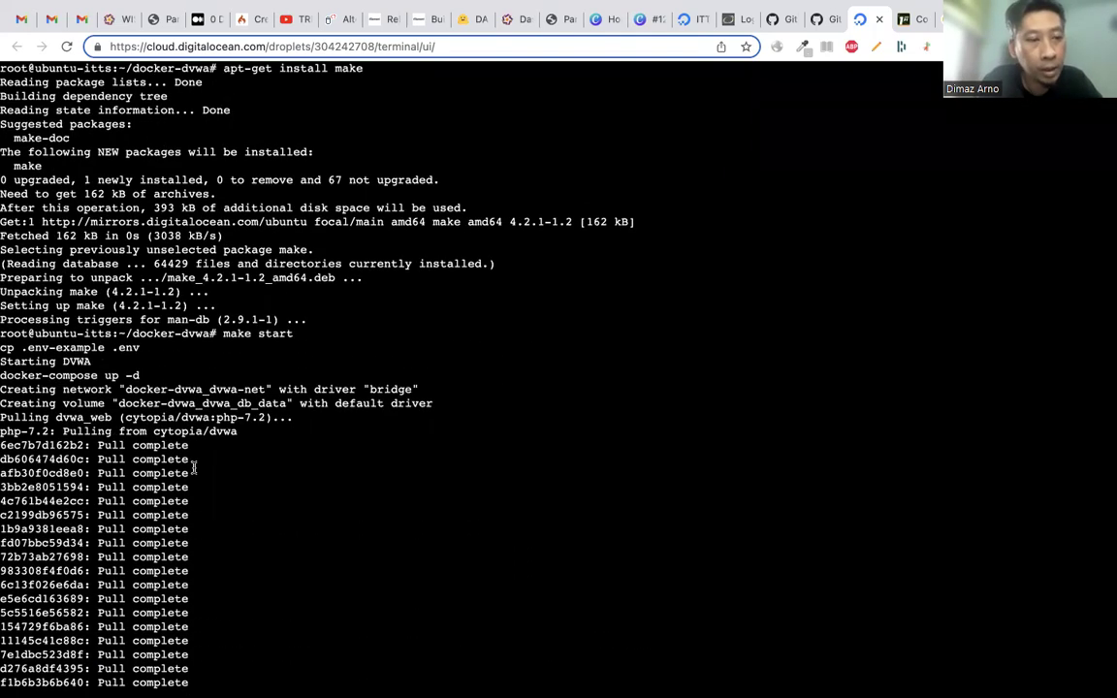
scroll(194, 469, "down", 12)
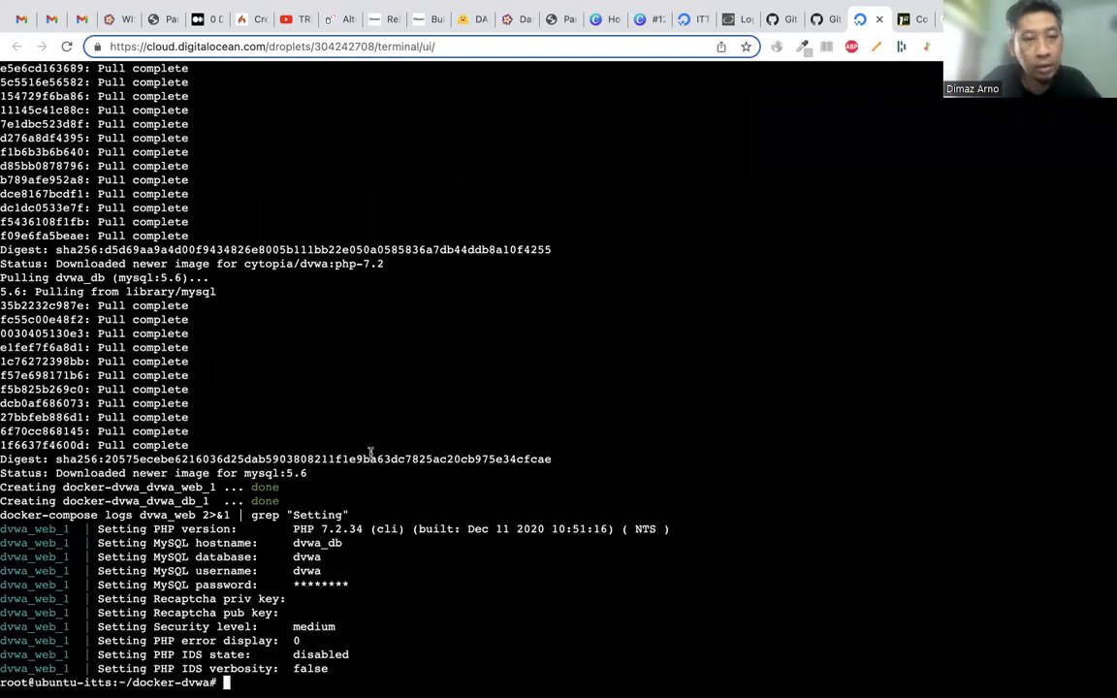
scroll(370, 453, "up", 1)
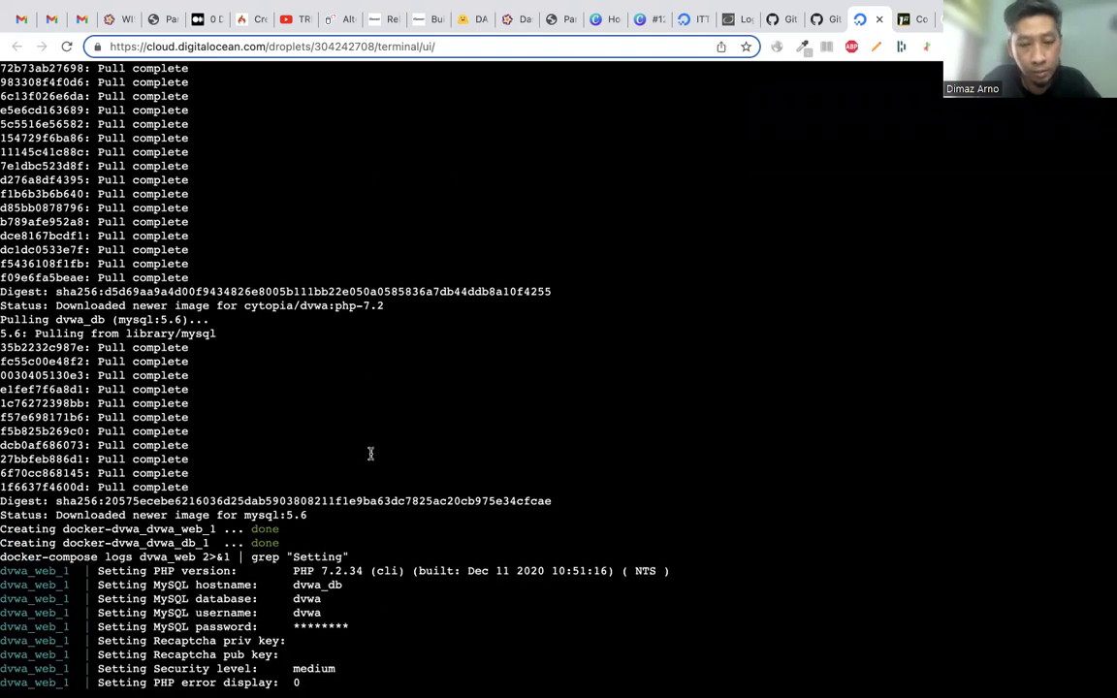
scroll(370, 452, "down", 2)
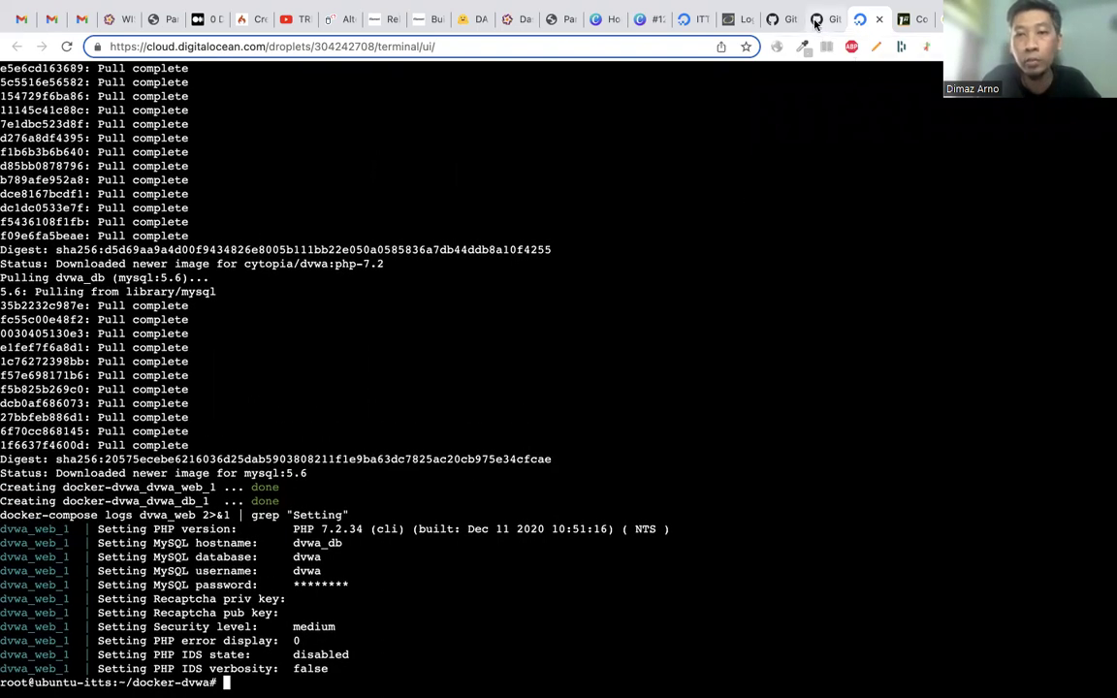
left_click(817, 18)
scroll(445, 368, "down", 5)
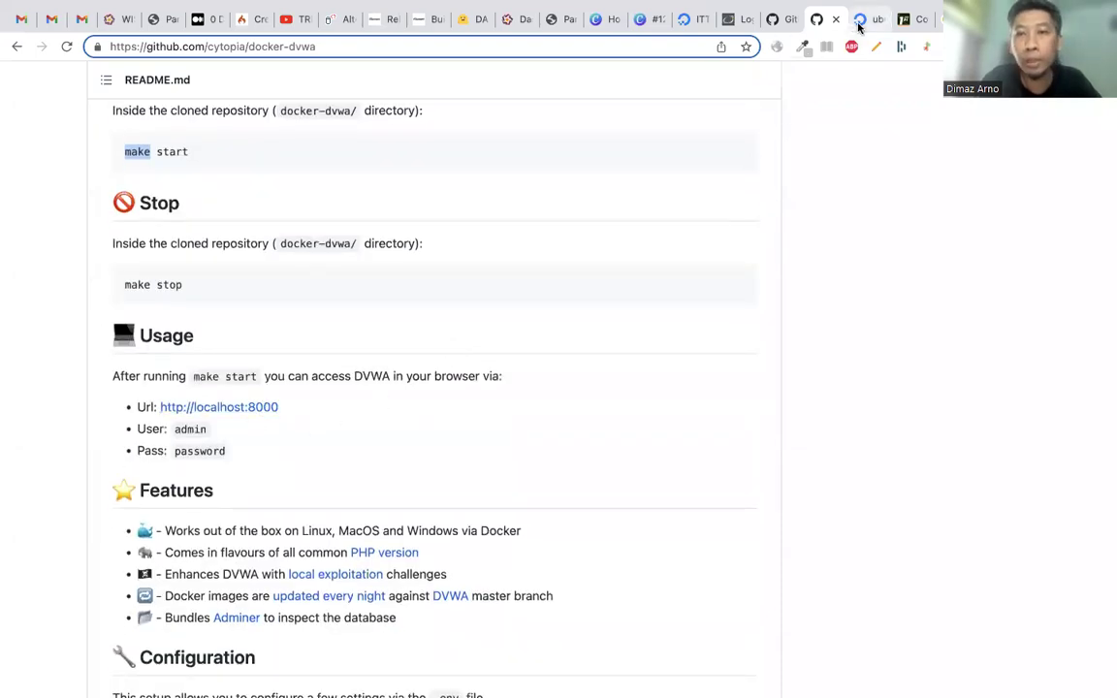
- Check the terminal output, then get the droplet's public IPv4 from its DigitalOcean overview
left_click(857, 20)
scroll(529, 296, "up", 1)
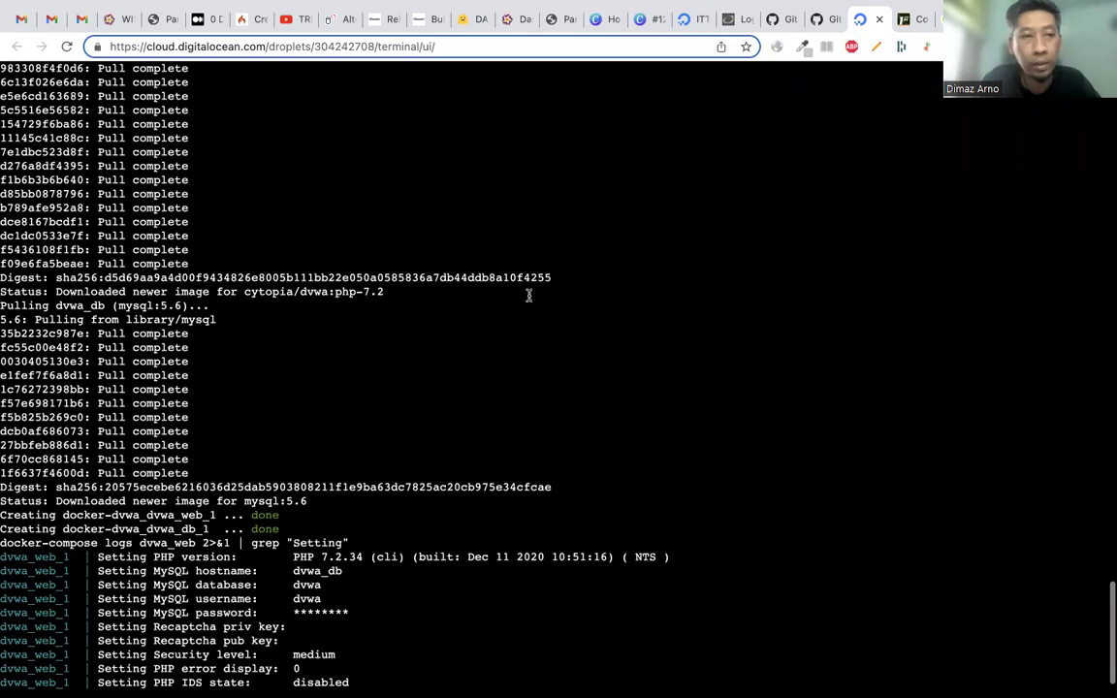
scroll(528, 295, "up", 20)
scroll(538, 279, "down", 10)
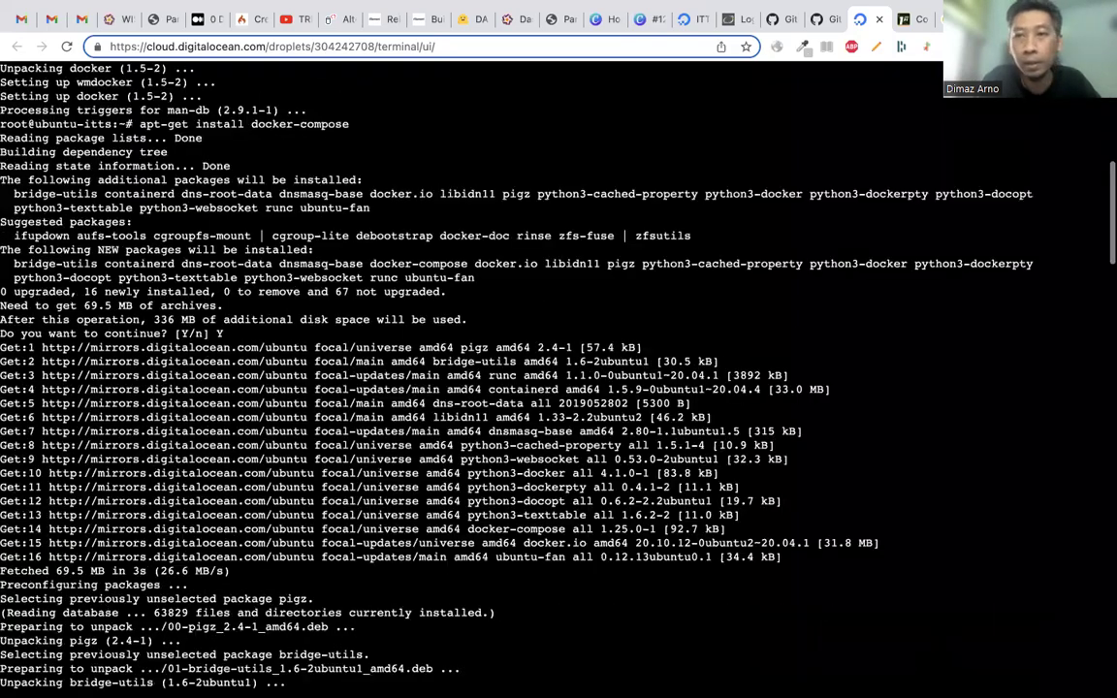
scroll(558, 378, "down", 15)
left_click(897, 20)
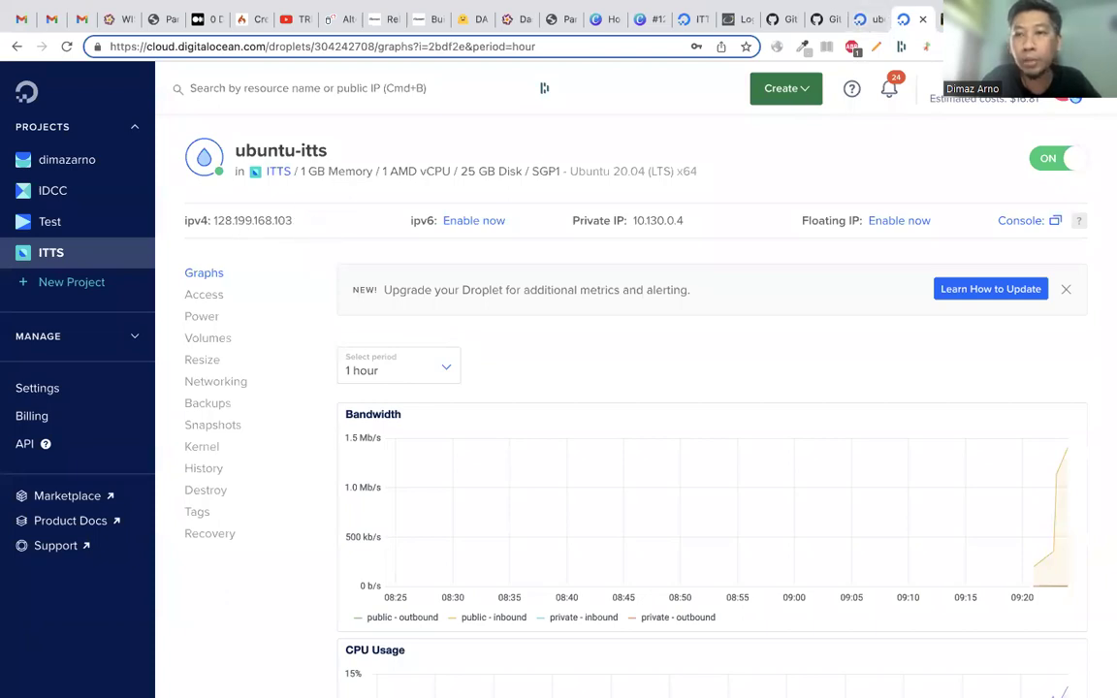
- Load 128.199.168.103:8000 in a new browser tab
key("ctrl+t")
type("128.199.168.103")
type(":8000")
key("Return")
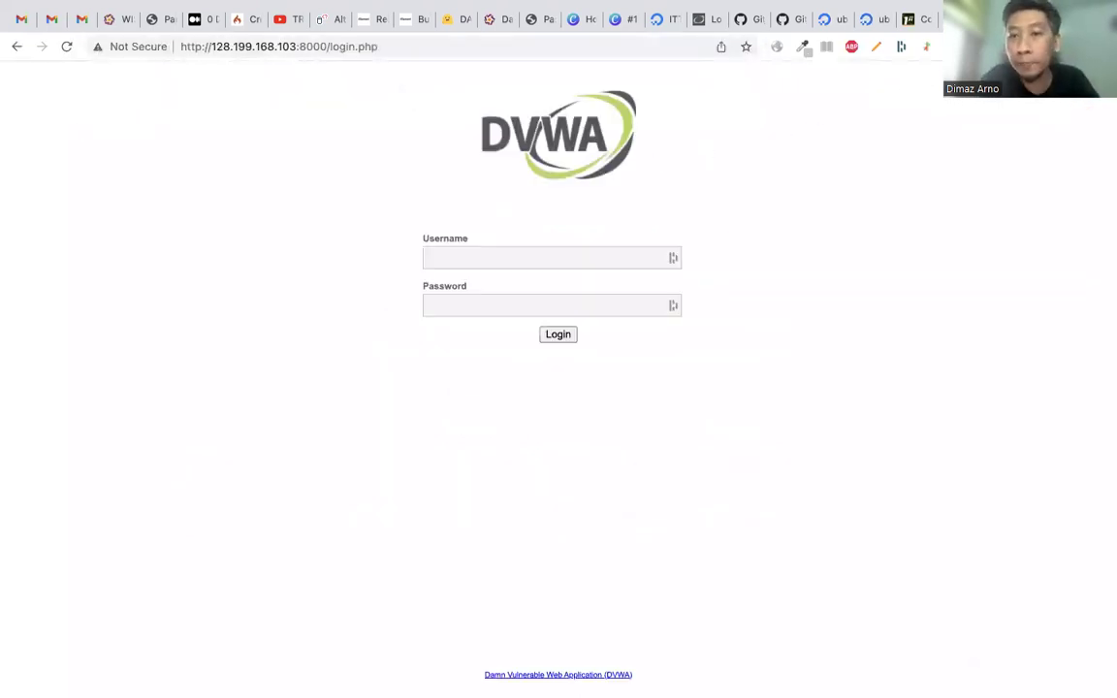
- Attempt the admin login with the admin password and dismiss the save-account prompt
left_click_drag(905, 23, 868, 24)
left_click(481, 251)
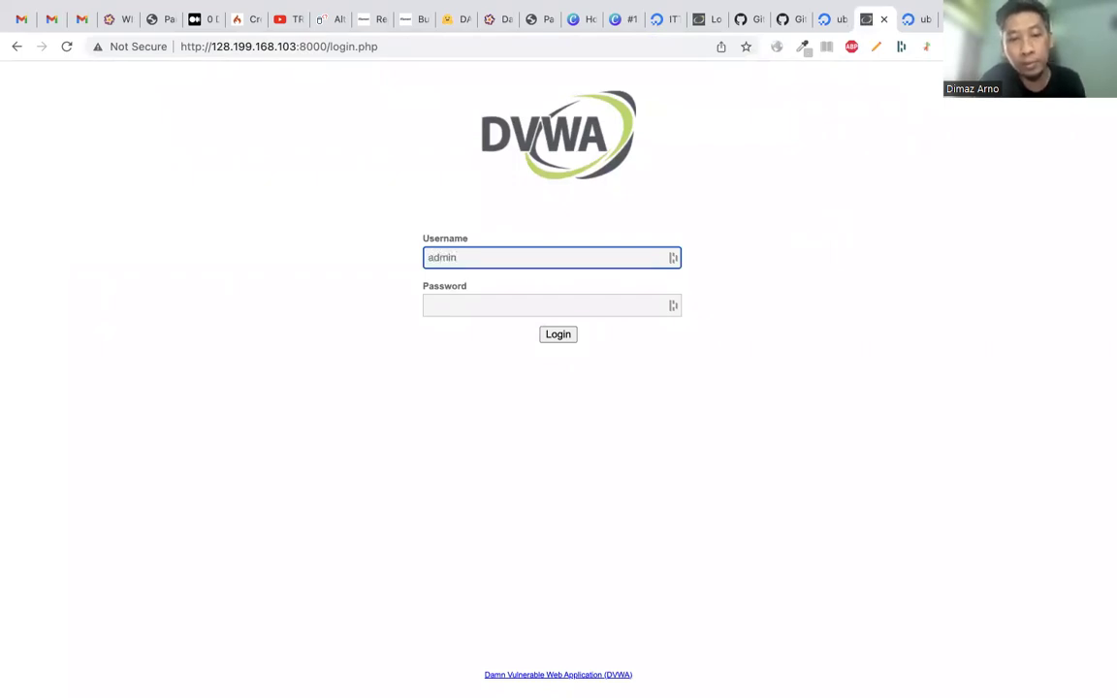
left_click(543, 306)
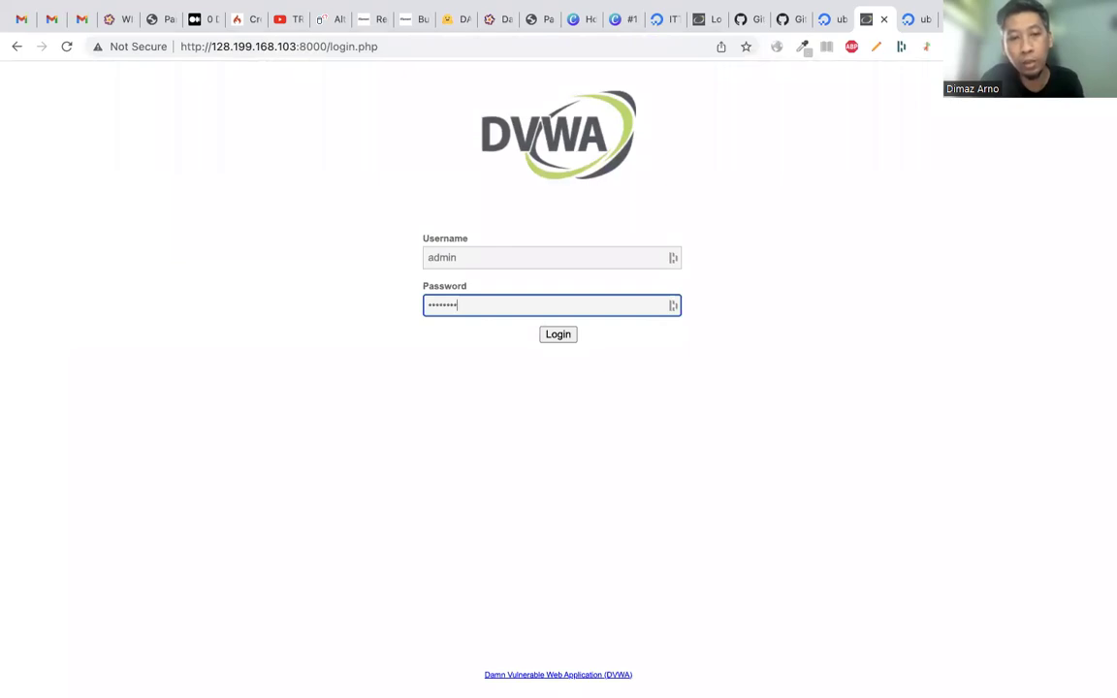
type("password")
key("Return")
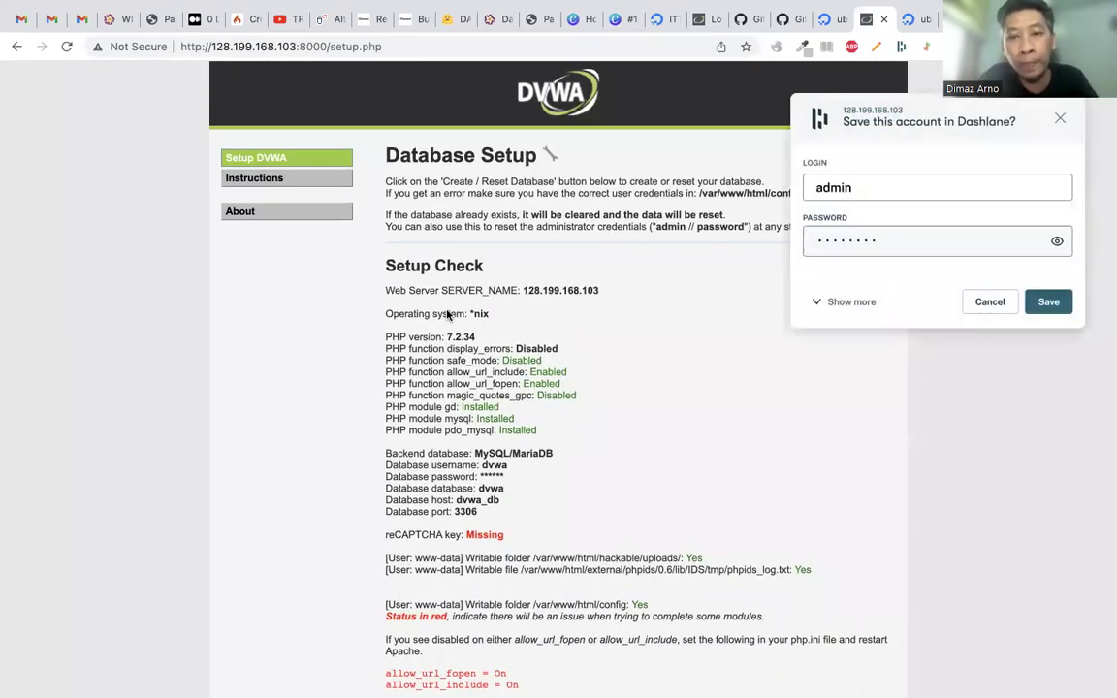
left_click(988, 306)
- Create the DVWA database on the setup page and follow the login link
scroll(655, 392, "down", 2)
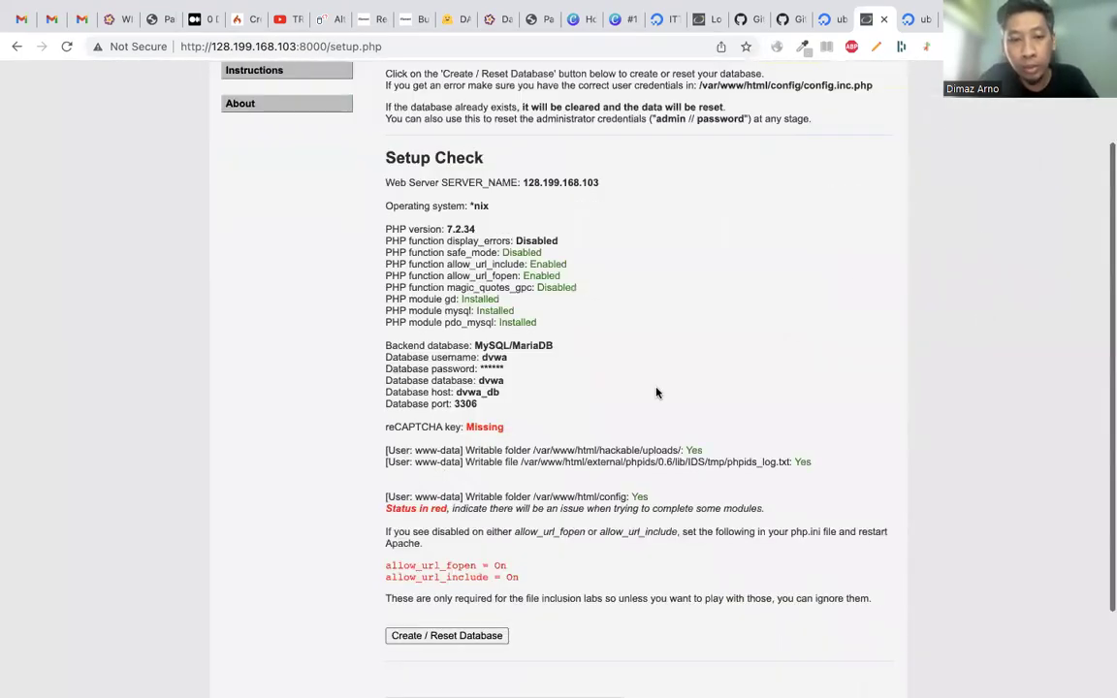
scroll(655, 391, "down", 2)
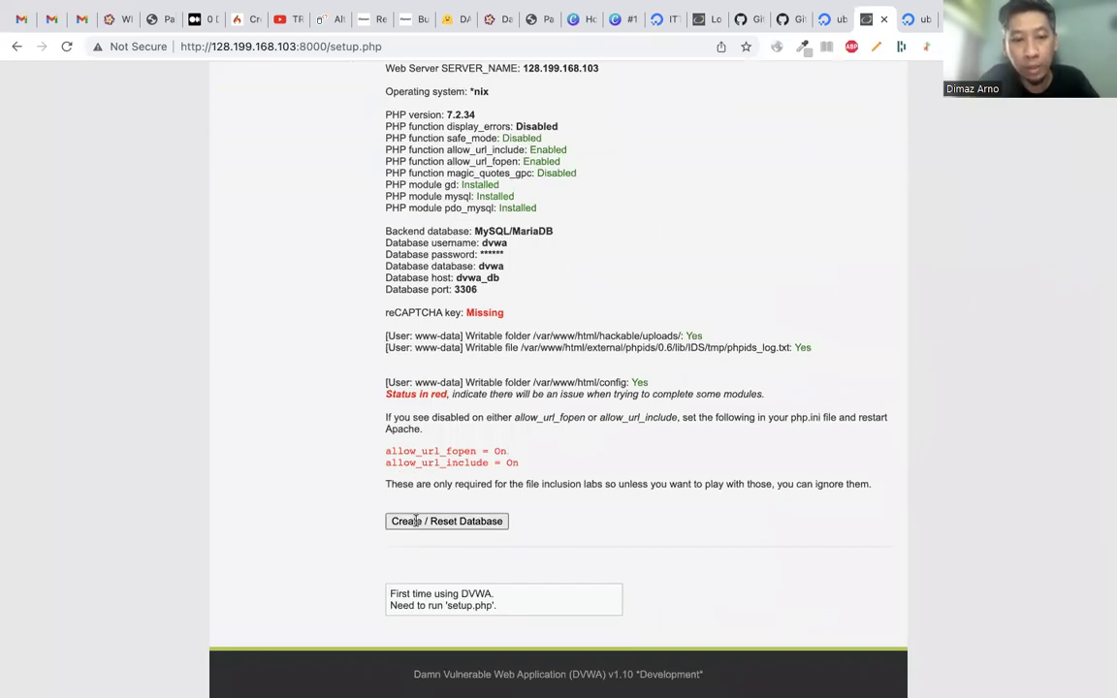
left_click(416, 520)
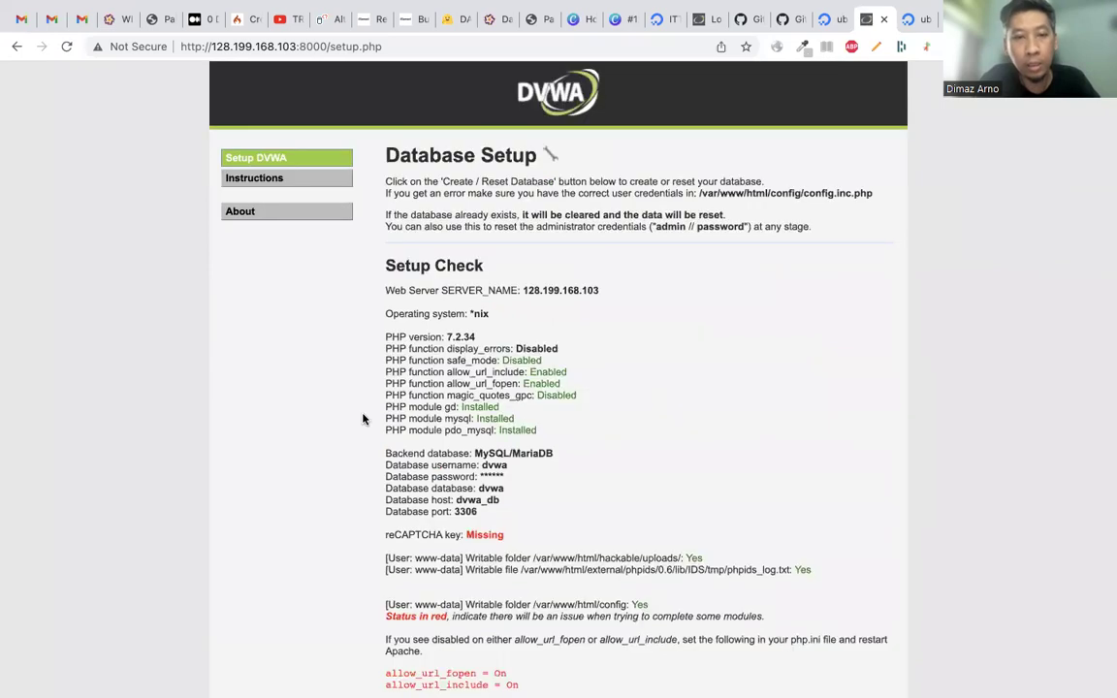
scroll(363, 419, "down", 5)
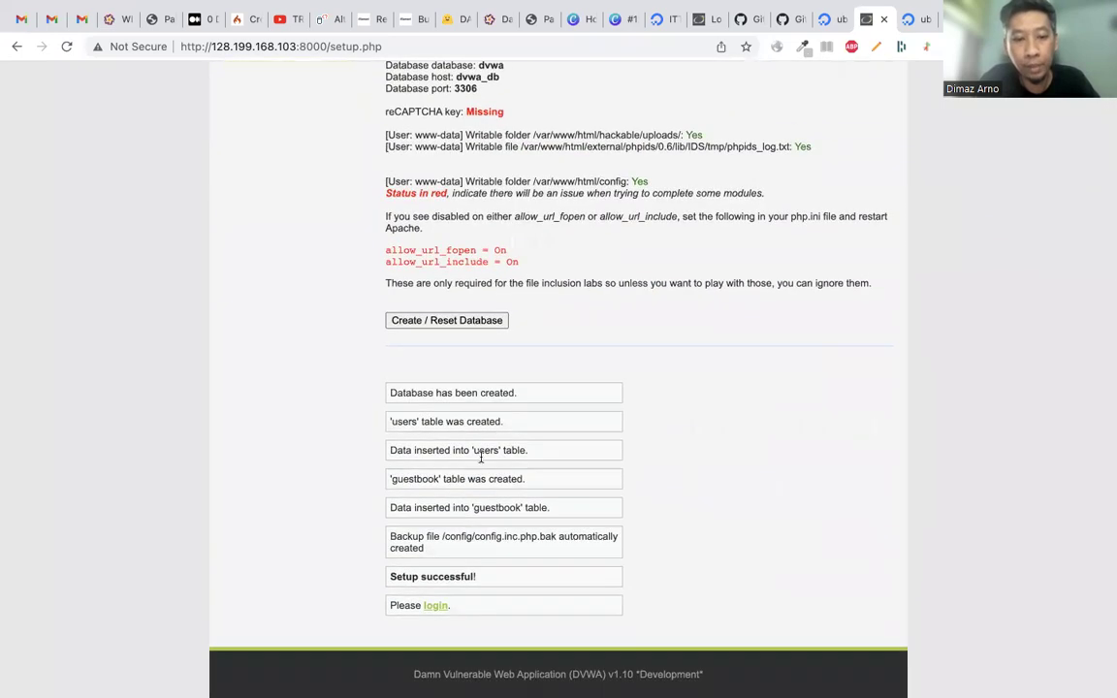
left_click(436, 605)
- Log into DVWA as admin and decline saving the account in Dashlane
left_click(491, 257)
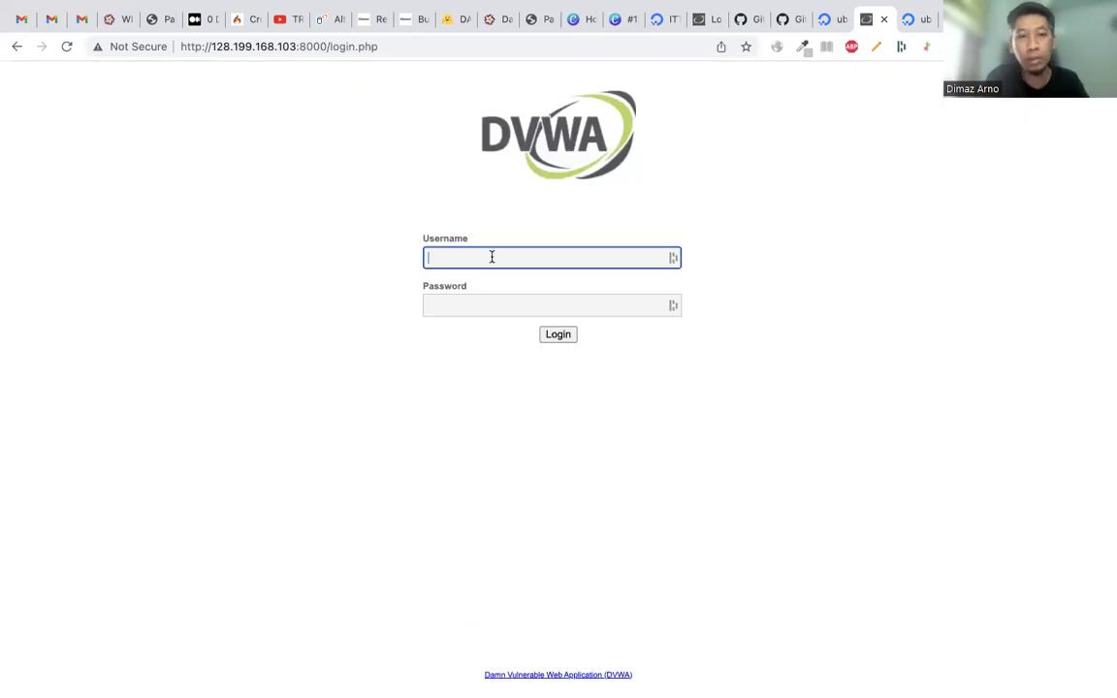
type("admin")
key("Tab")
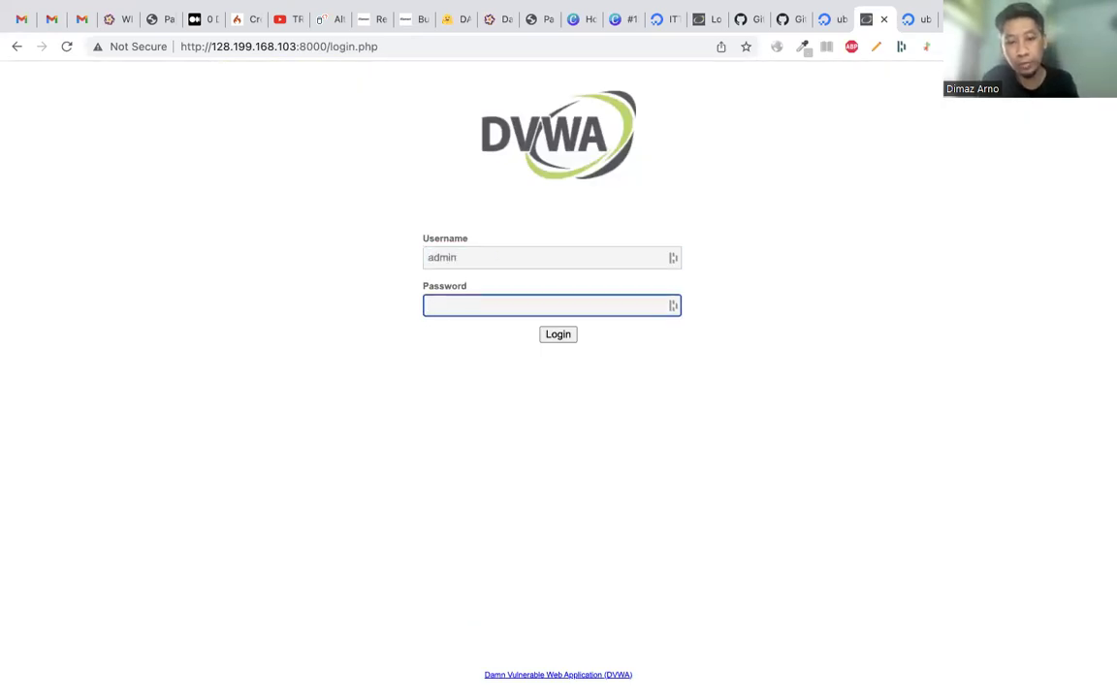
left_click(558, 334)
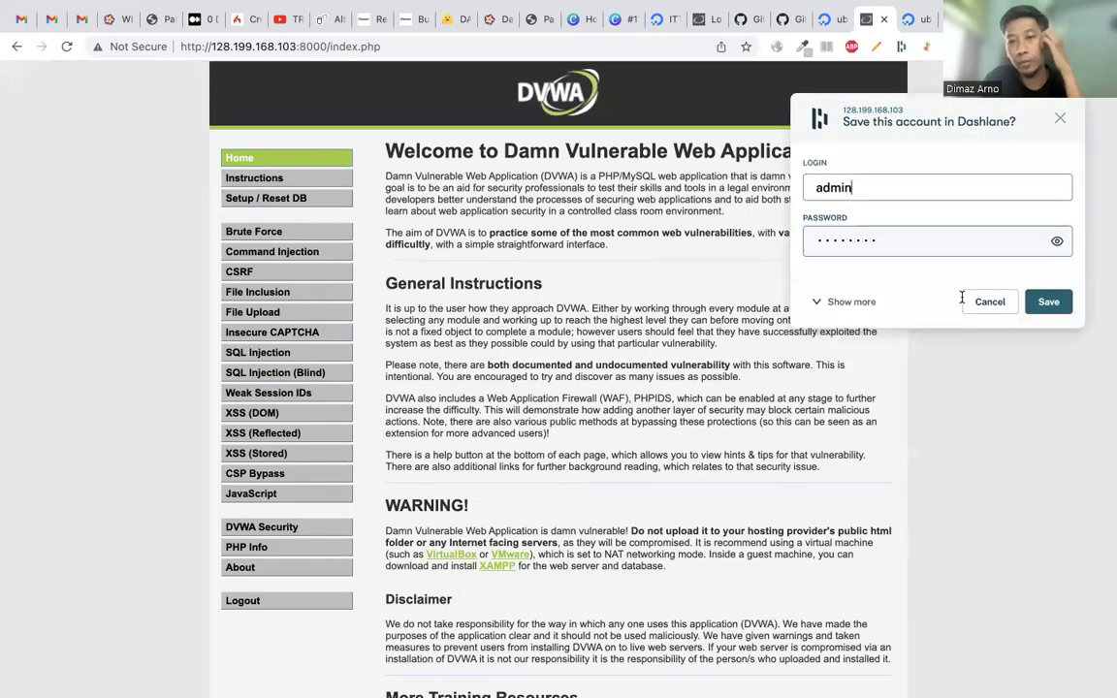
left_click(986, 301)
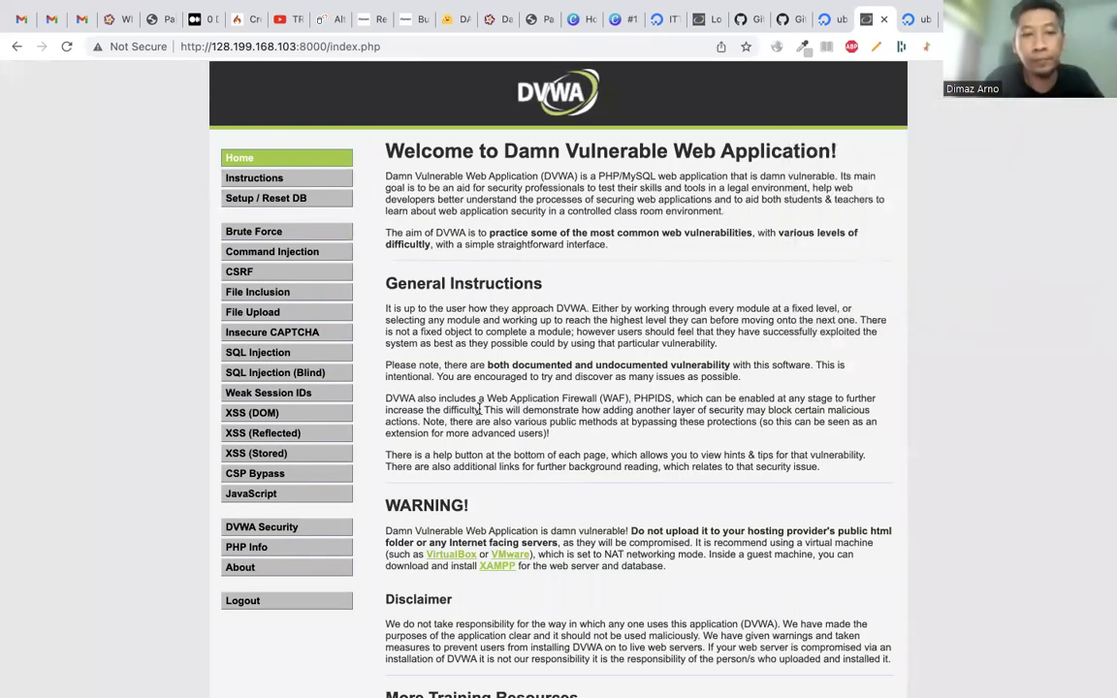
scroll(479, 408, "down", 5)
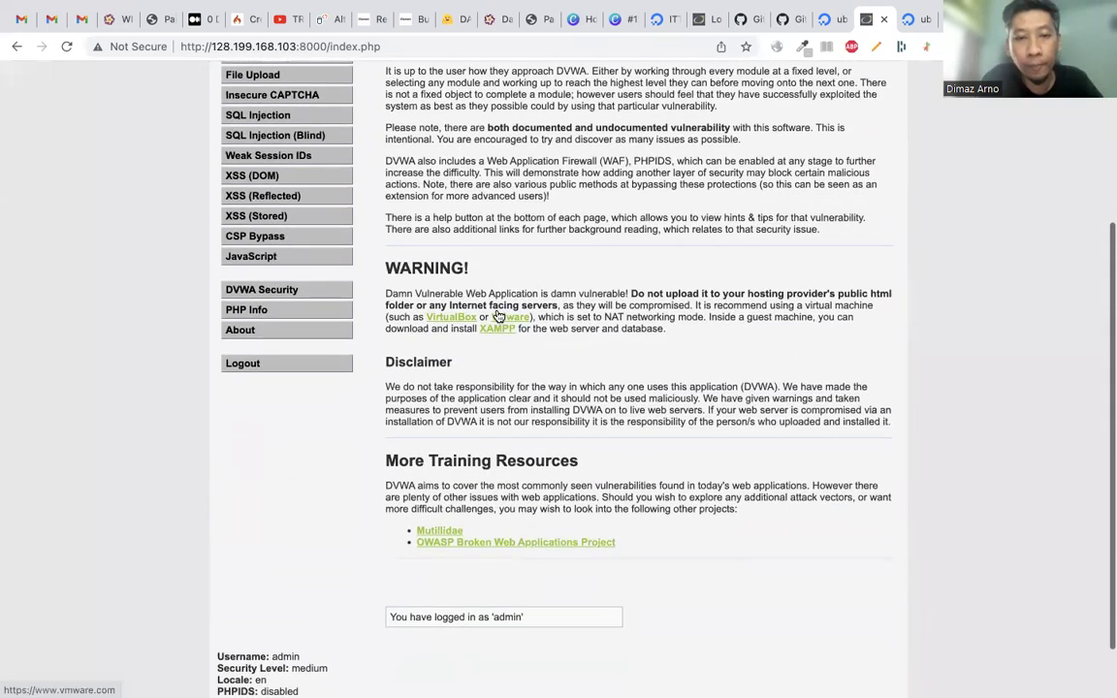
scroll(497, 311, "up", 5)
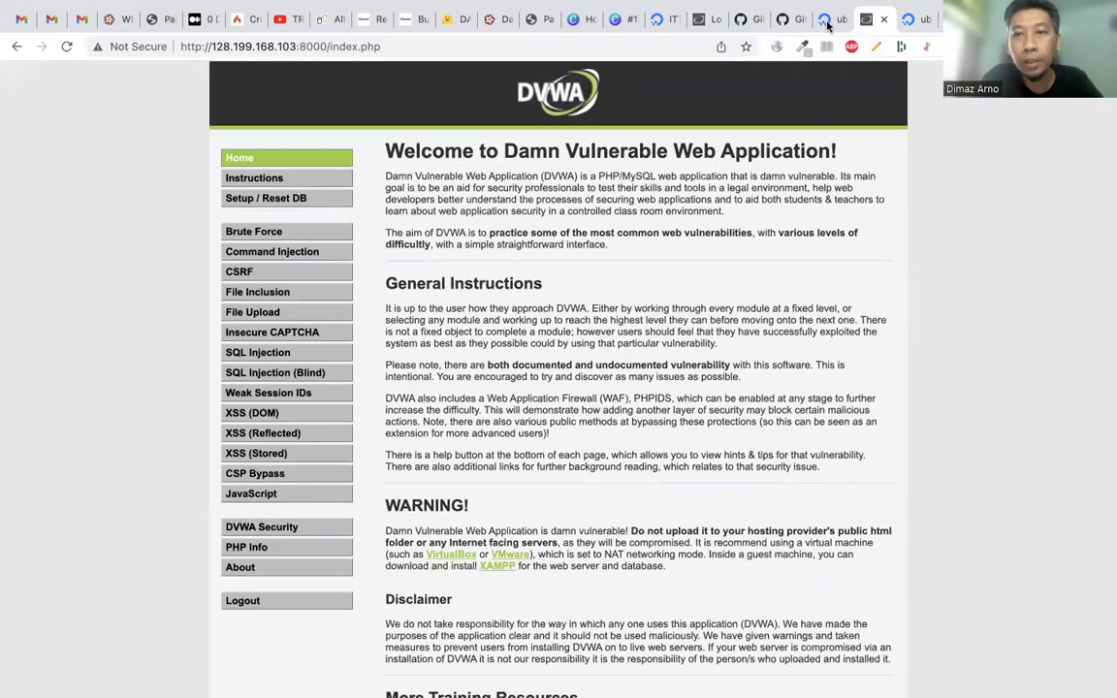
- Compare the droplet terminal and DVWA welcome tabs, ending on the Google Images cvss results
left_click(824, 19)
left_click(870, 20)
left_click(824, 19)
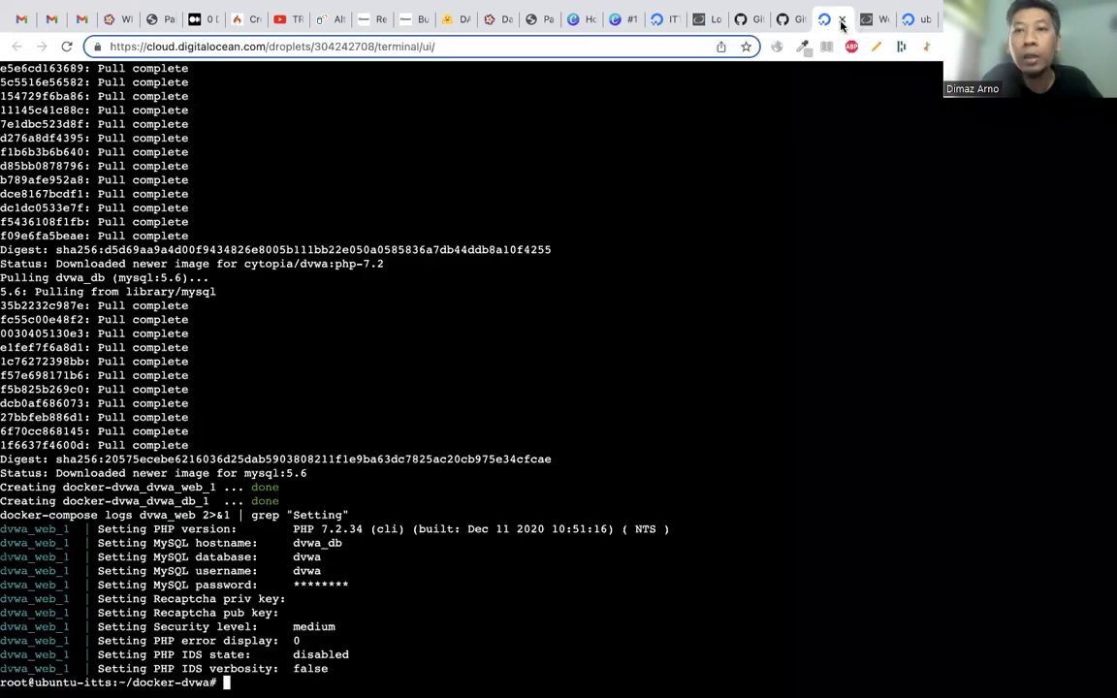
left_click(864, 20)
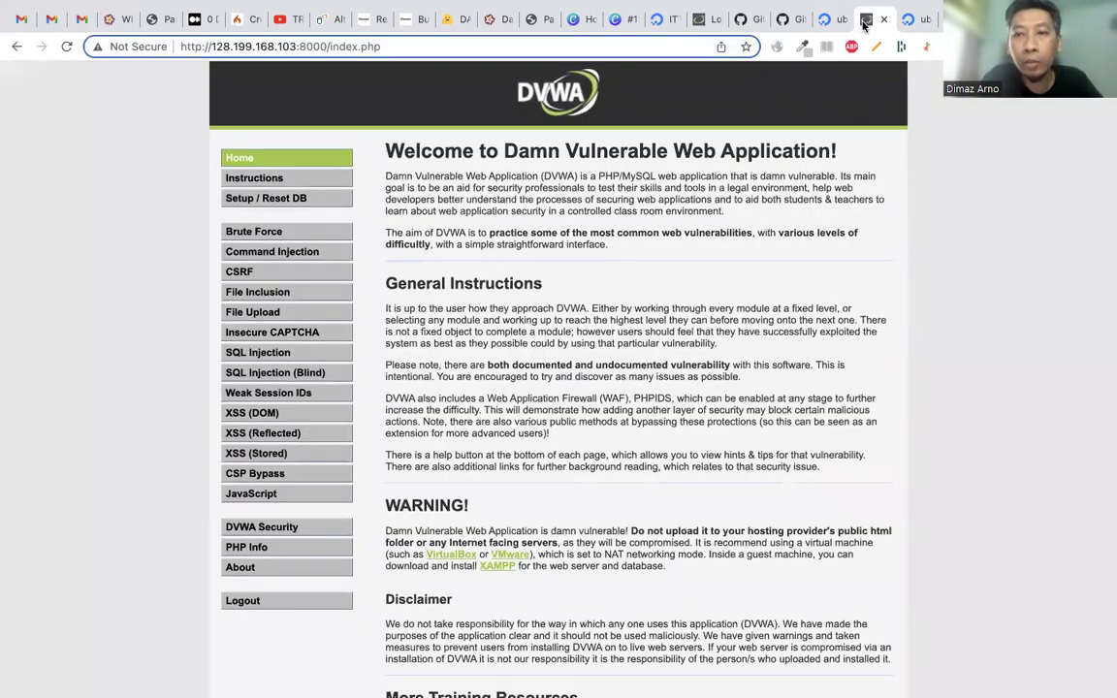
left_click(698, 20)
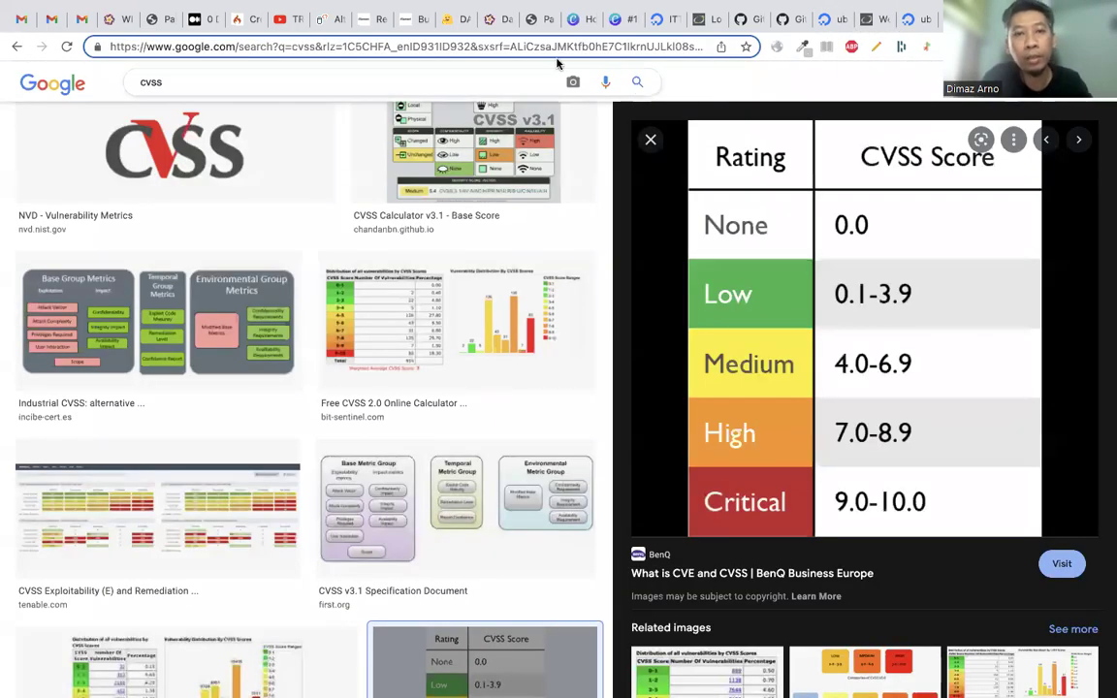
- Search Google for portainer, glance at portainer.io, then open the 'Install Portainer with Docker' sitelink
left_click(549, 49)
type("prortainer")
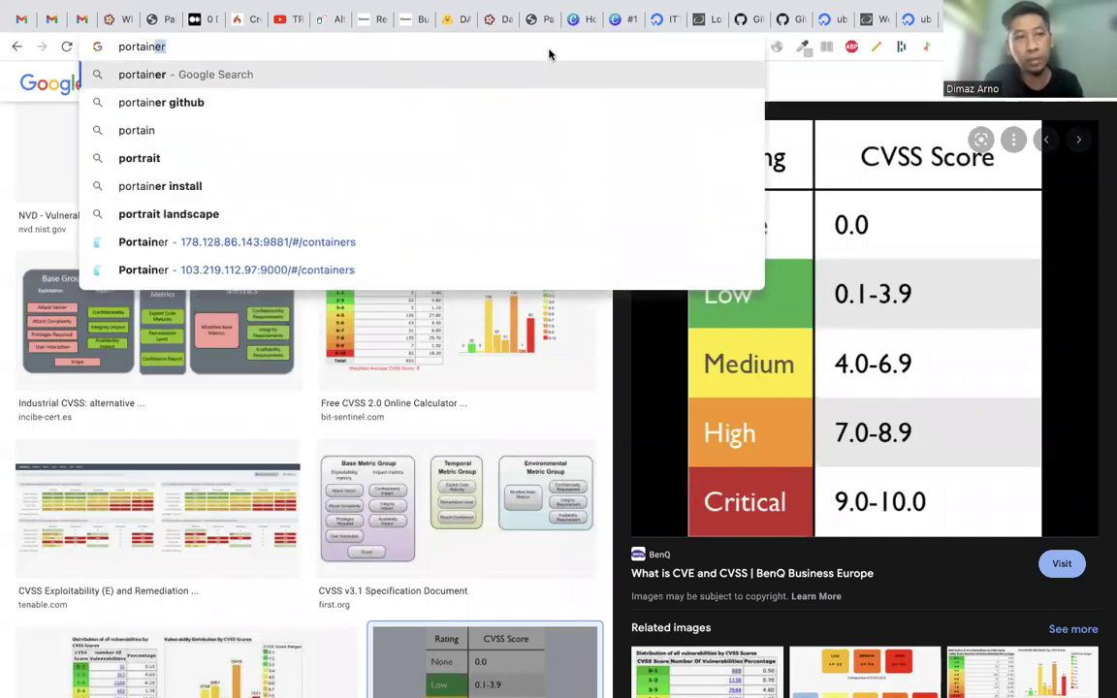
key("Return")
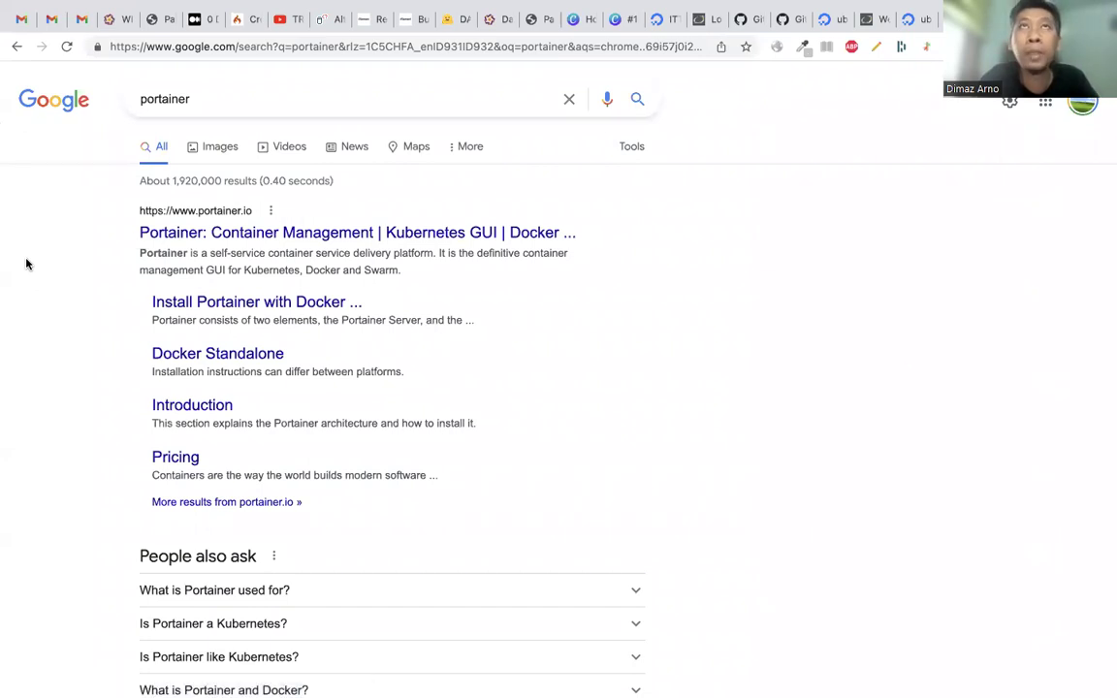
left_click(192, 235)
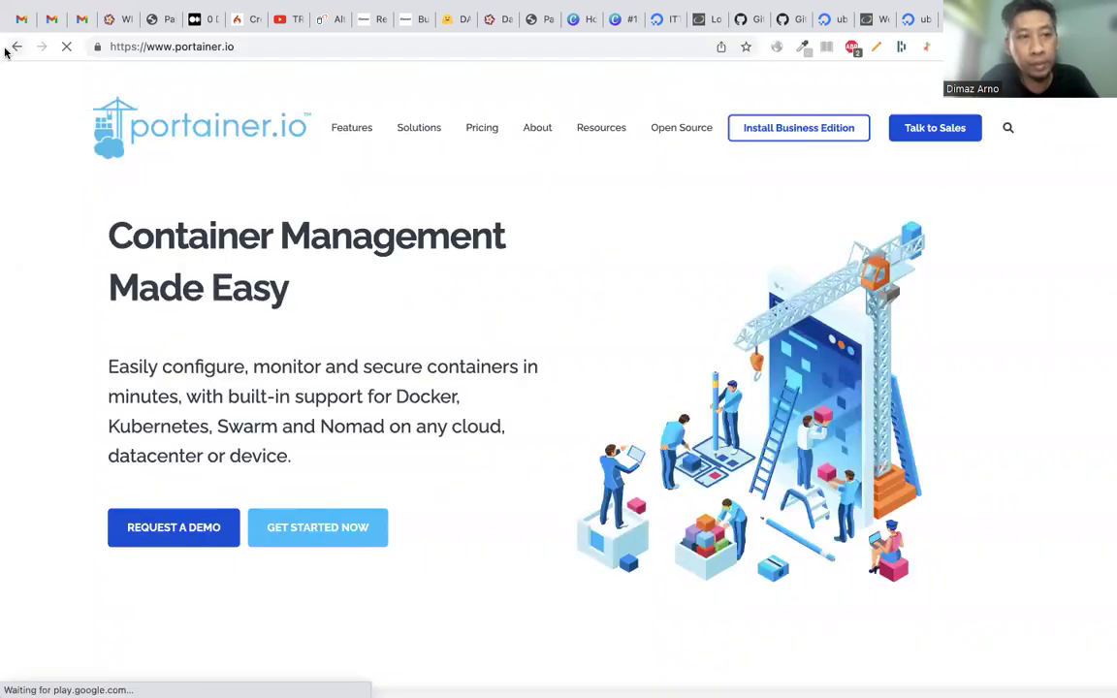
key("super+bracketleft")
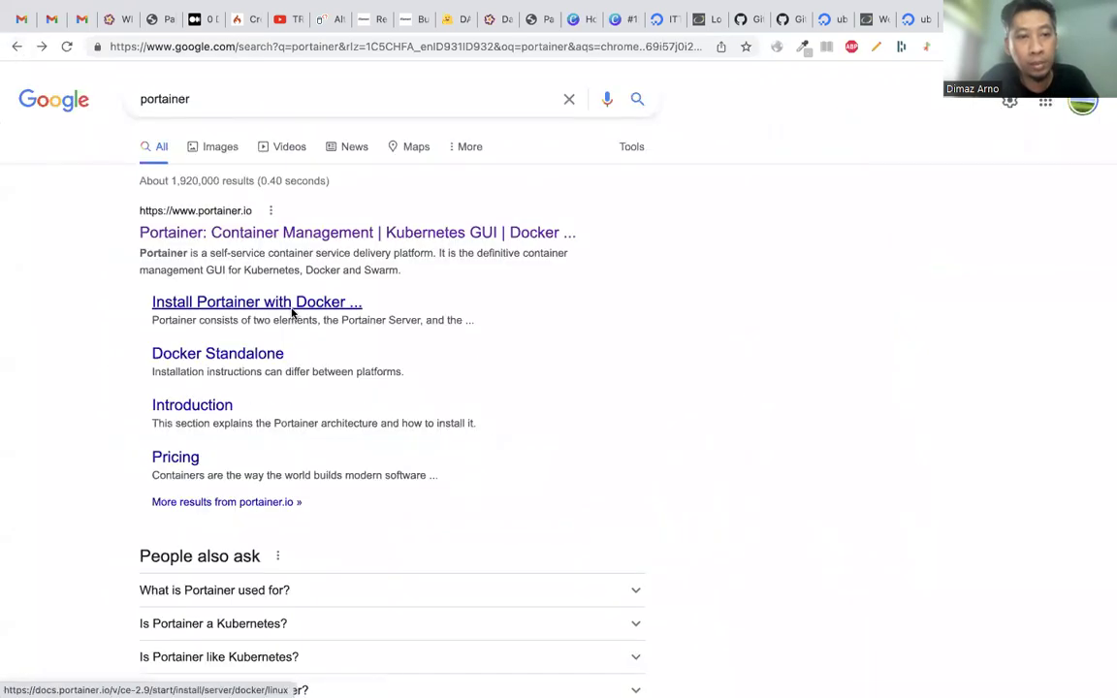
left_click(294, 304)
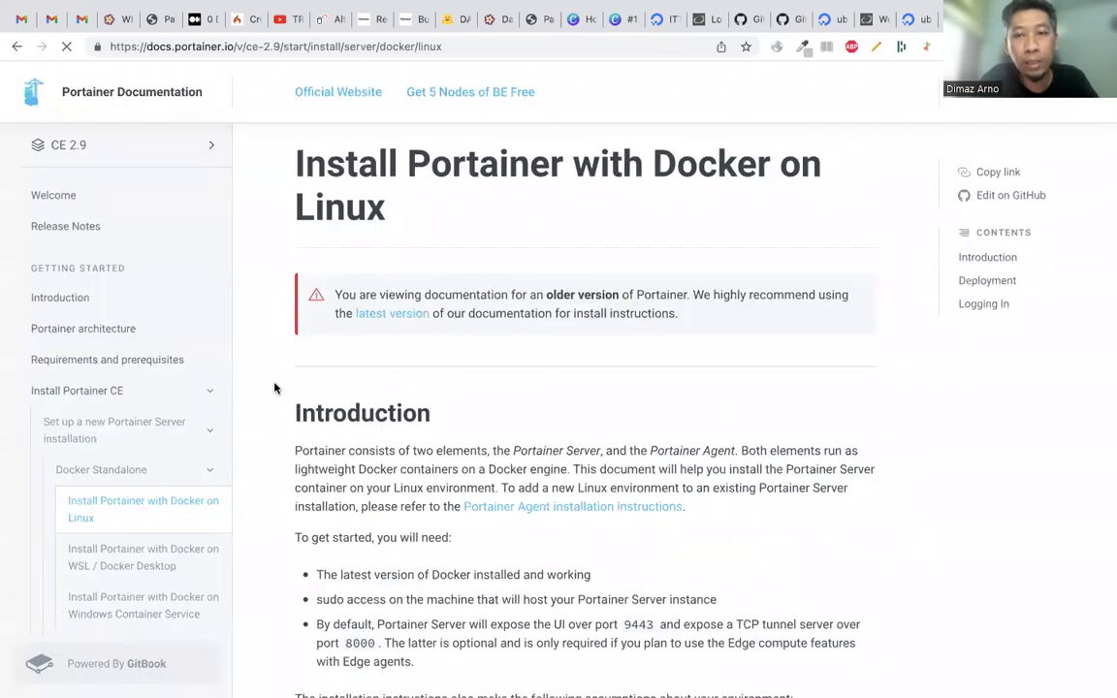
- Find the Deployment docker run command and select its host port 8000, then return to the droplet tab
scroll(275, 388, "down", 3)
scroll(274, 388, "down", 2)
scroll(274, 388, "down", 3)
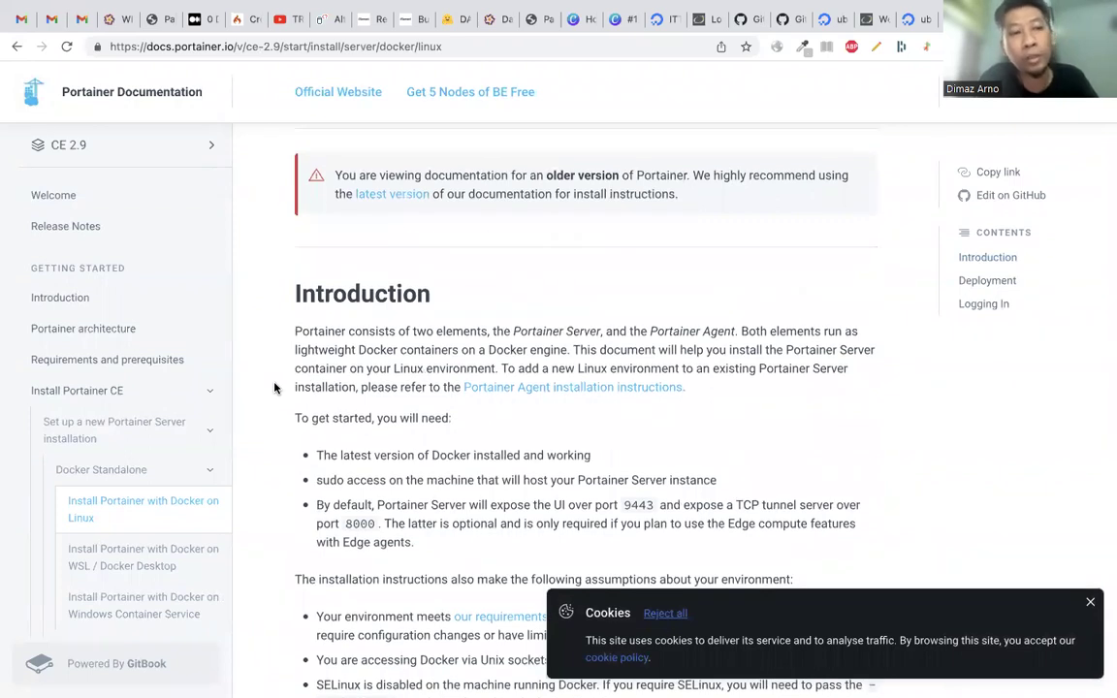
scroll(275, 388, "down", 3)
scroll(274, 388, "down", 4)
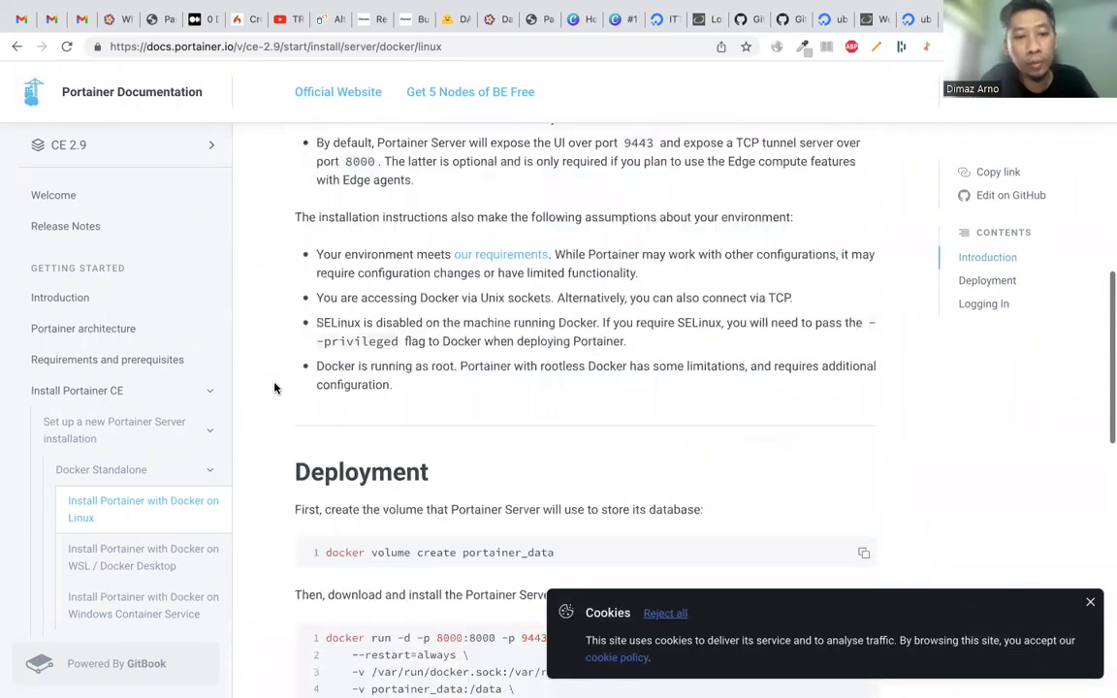
scroll(275, 387, "down", 1)
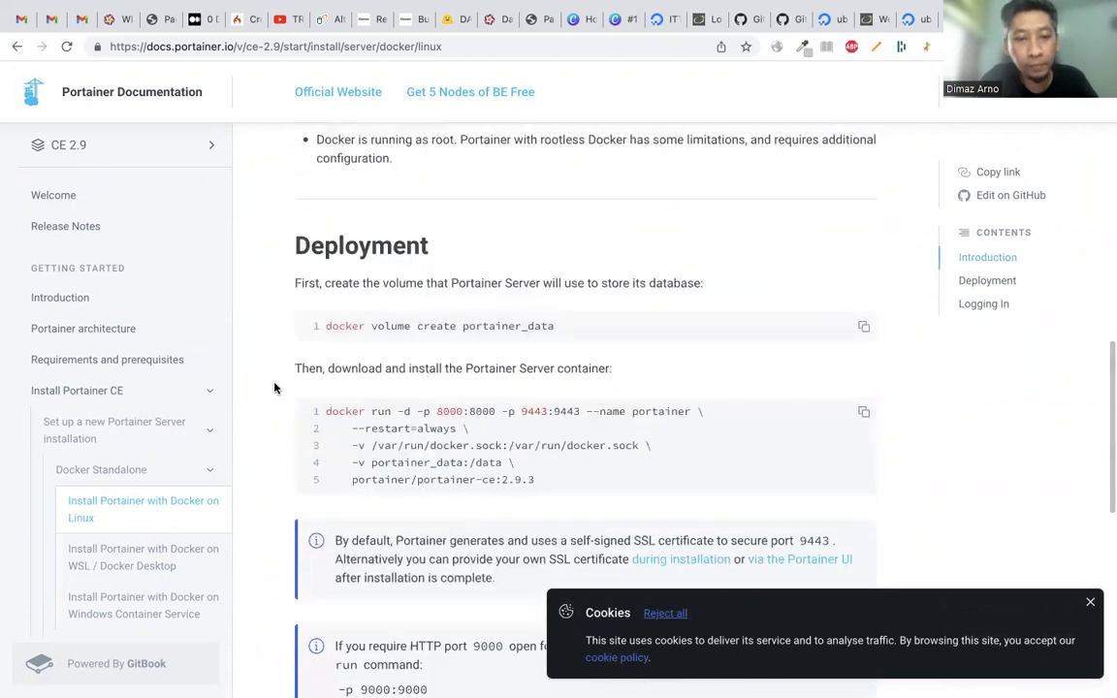
scroll(274, 388, "down", 1)
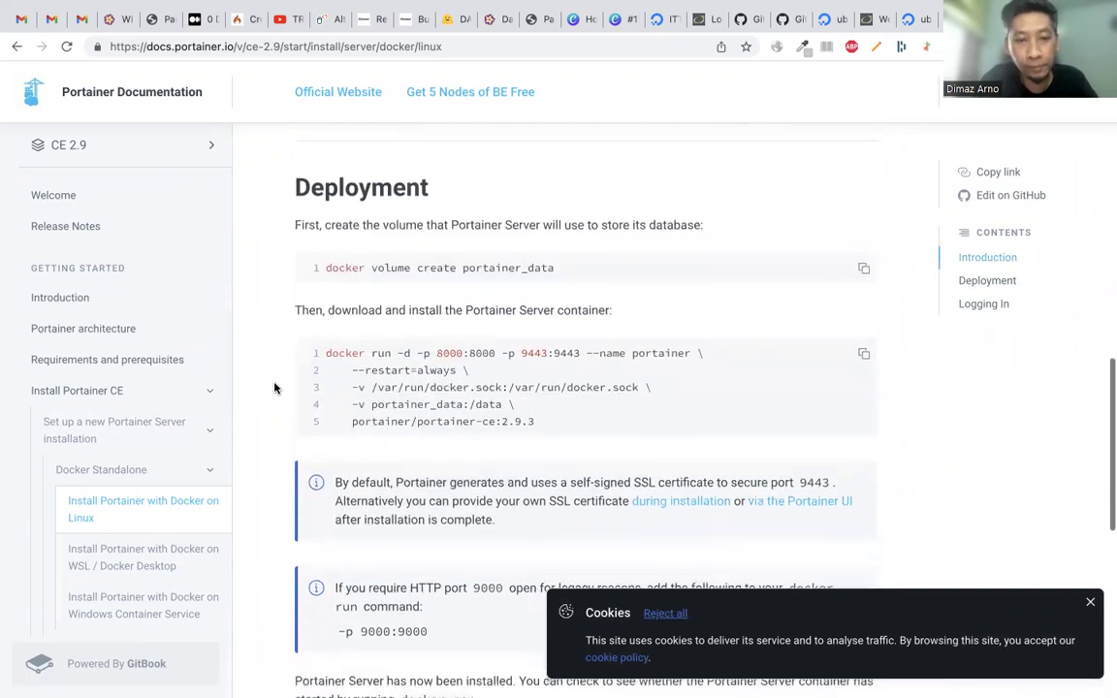
double_click(460, 347)
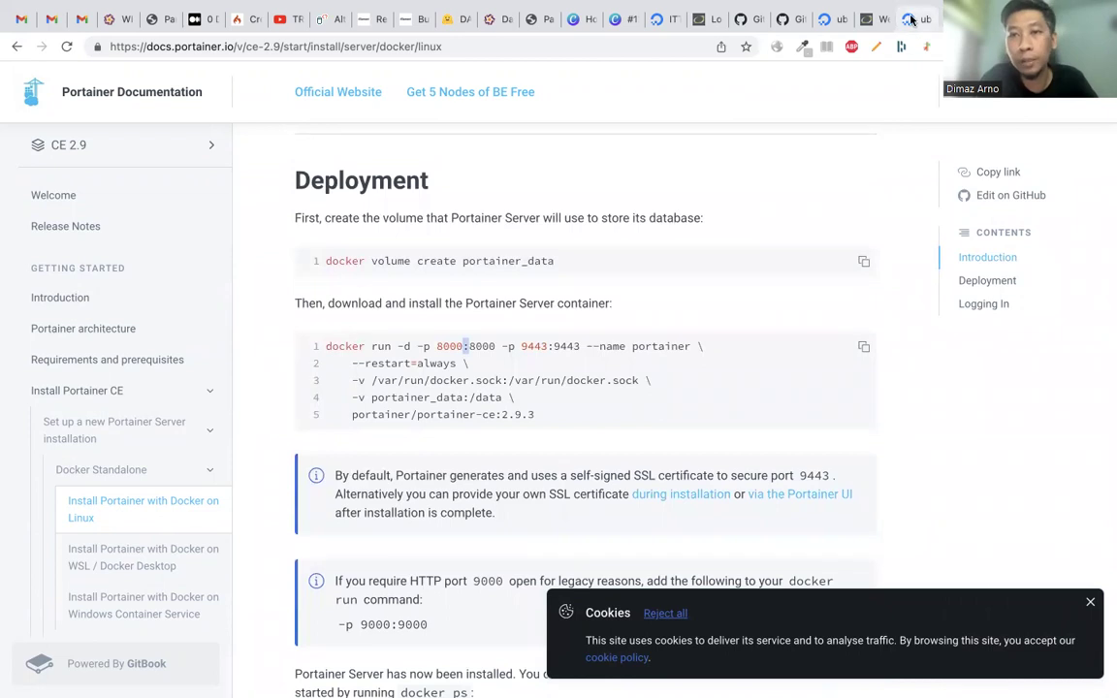
left_click(914, 19)
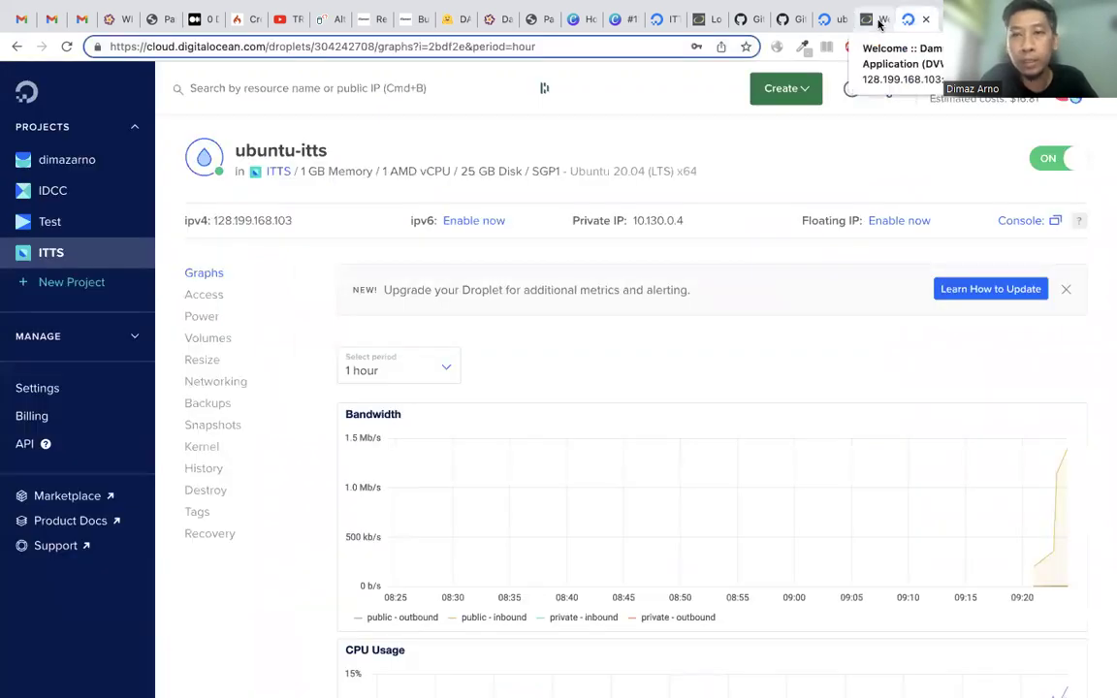